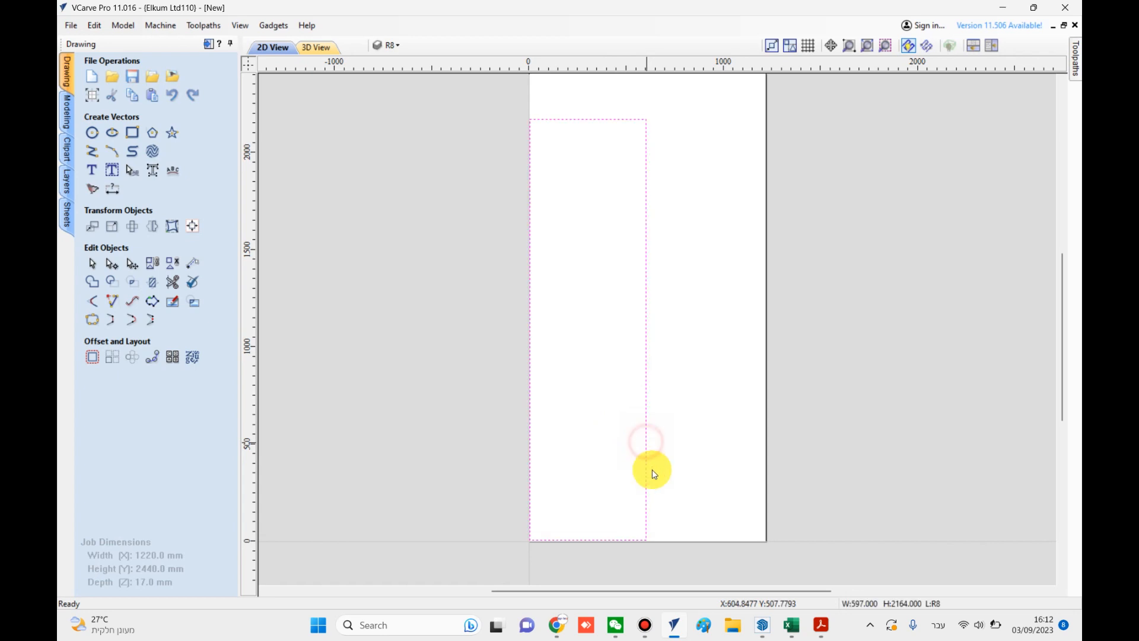
pyautogui.click(821, 625)
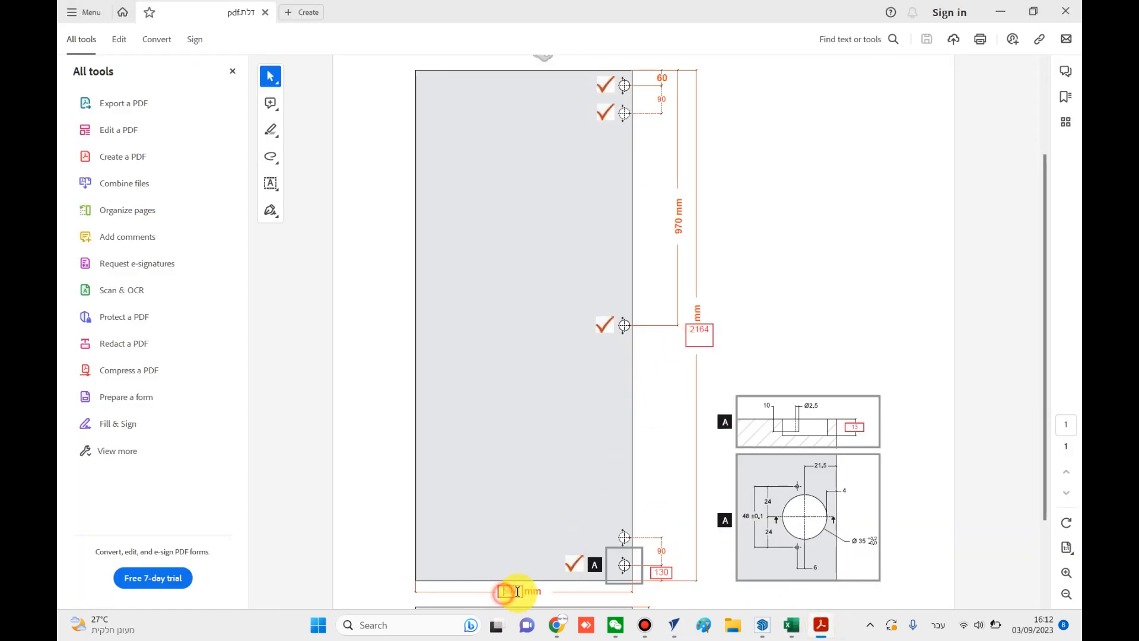
pyautogui.click(674, 625)
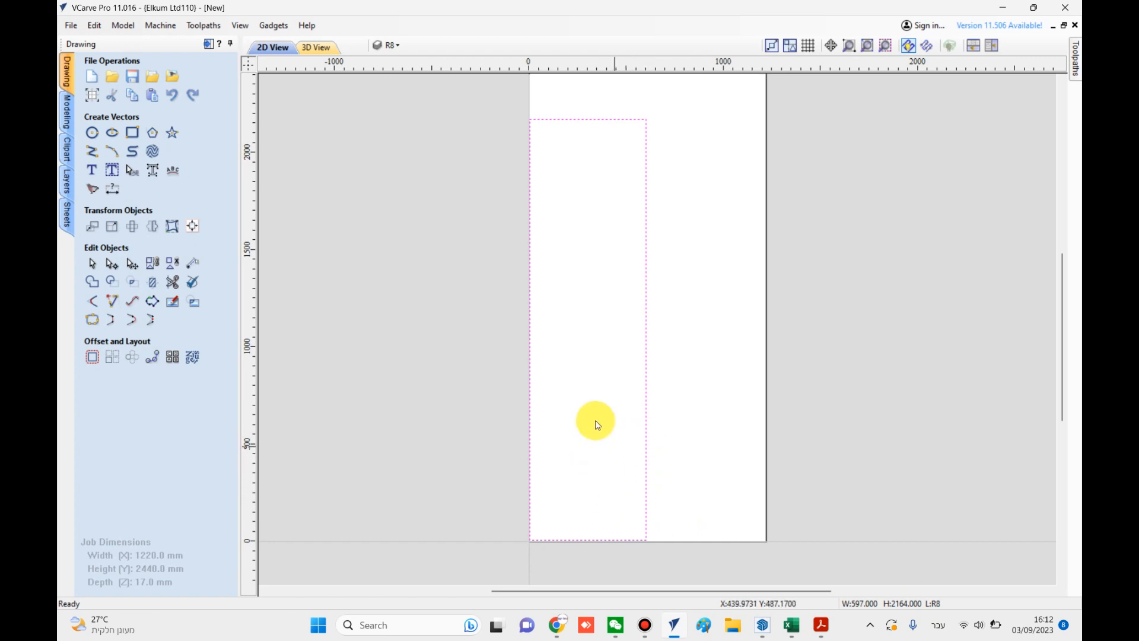
pyautogui.click(292, 26)
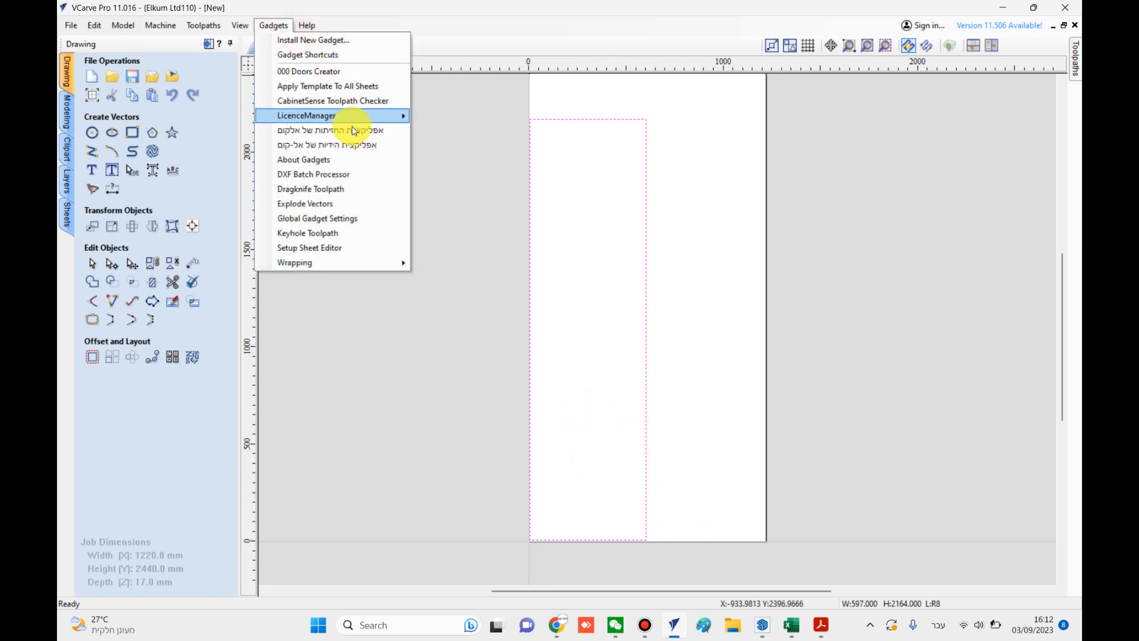
pyautogui.click(453, 83)
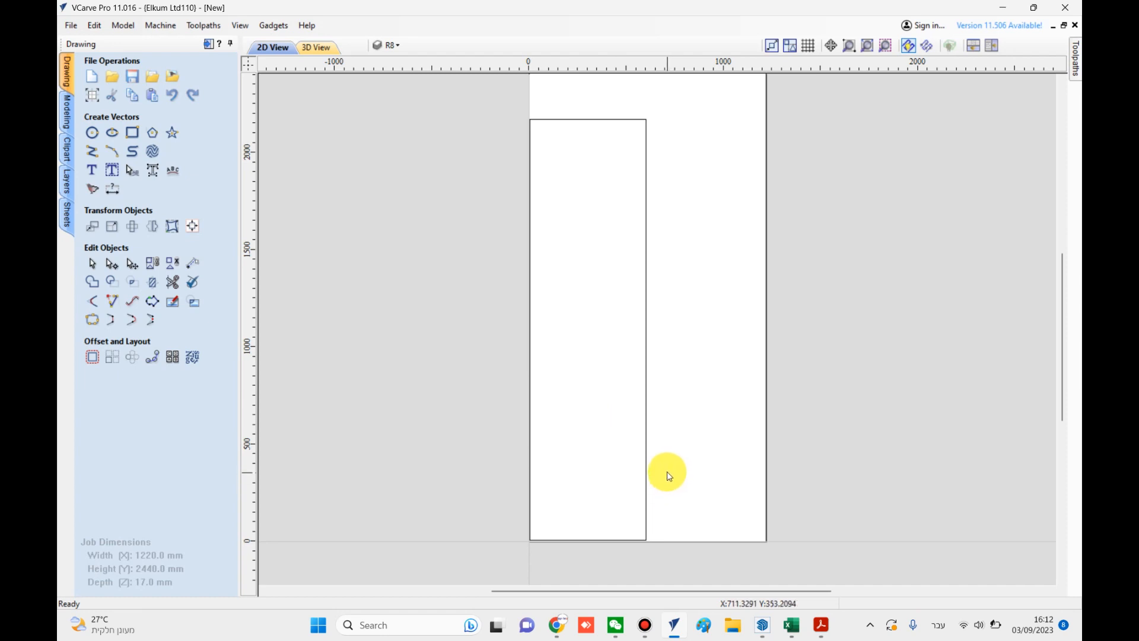
# Move the door rectangle with an absolute move so its lower-left anchor sits at X 0, Y 0 of the sheet.
pyautogui.click(603, 539)
pyautogui.scroll(2, 603, 535)
pyautogui.scroll(2, 469, 462)
pyautogui.moveTo(462, 452); pyautogui.dragTo(463, 313, button='middle')
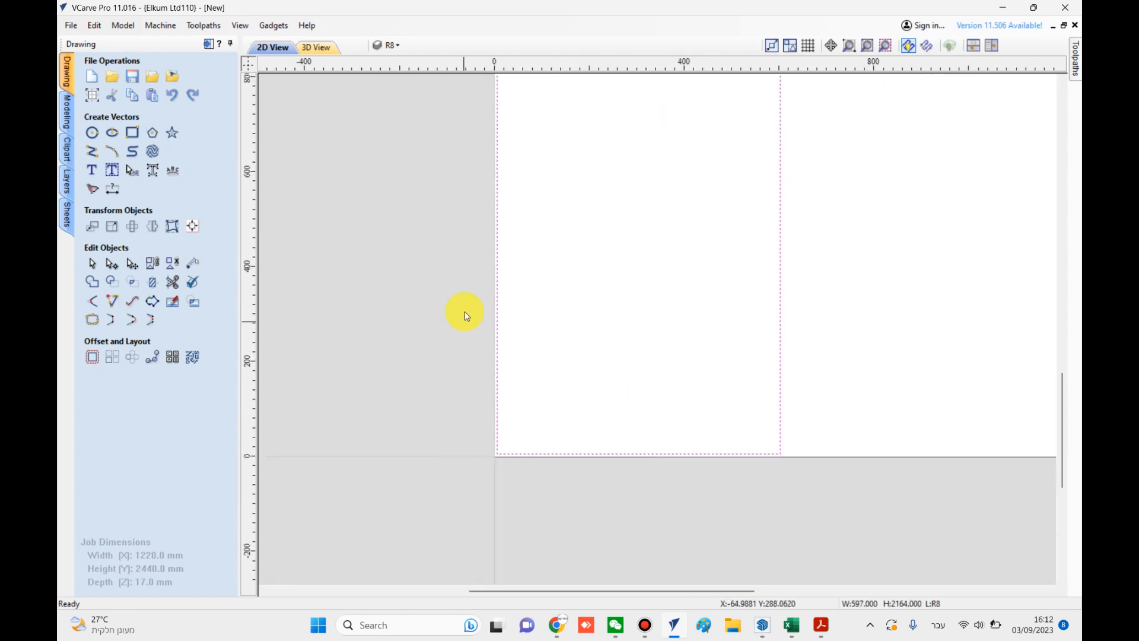
pyautogui.scroll(3, 496, 452)
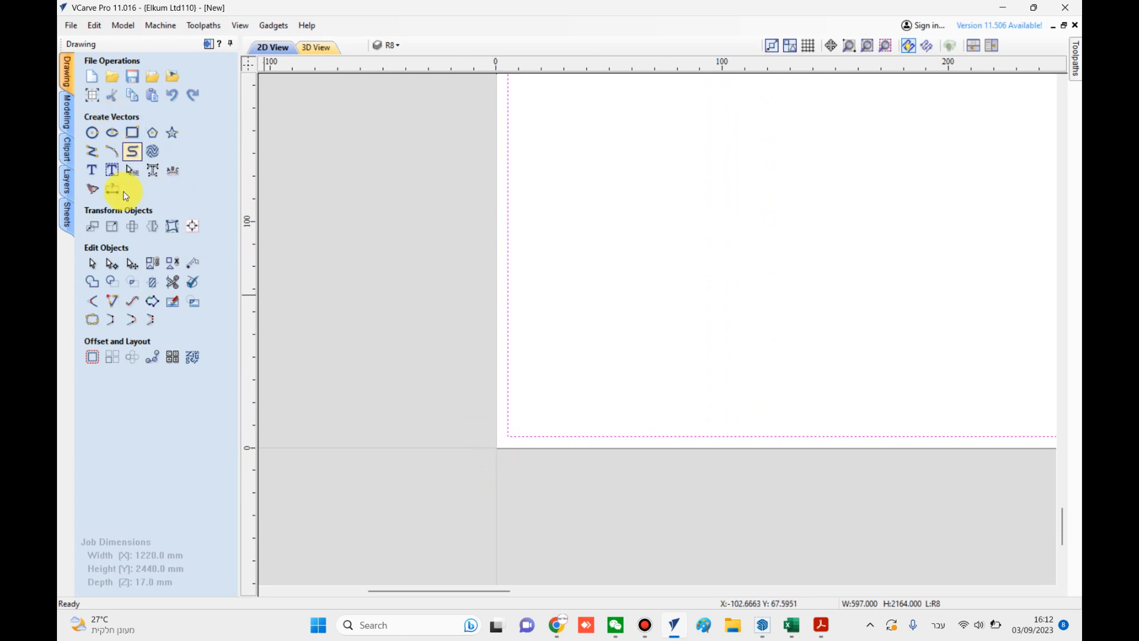
pyautogui.click(91, 227)
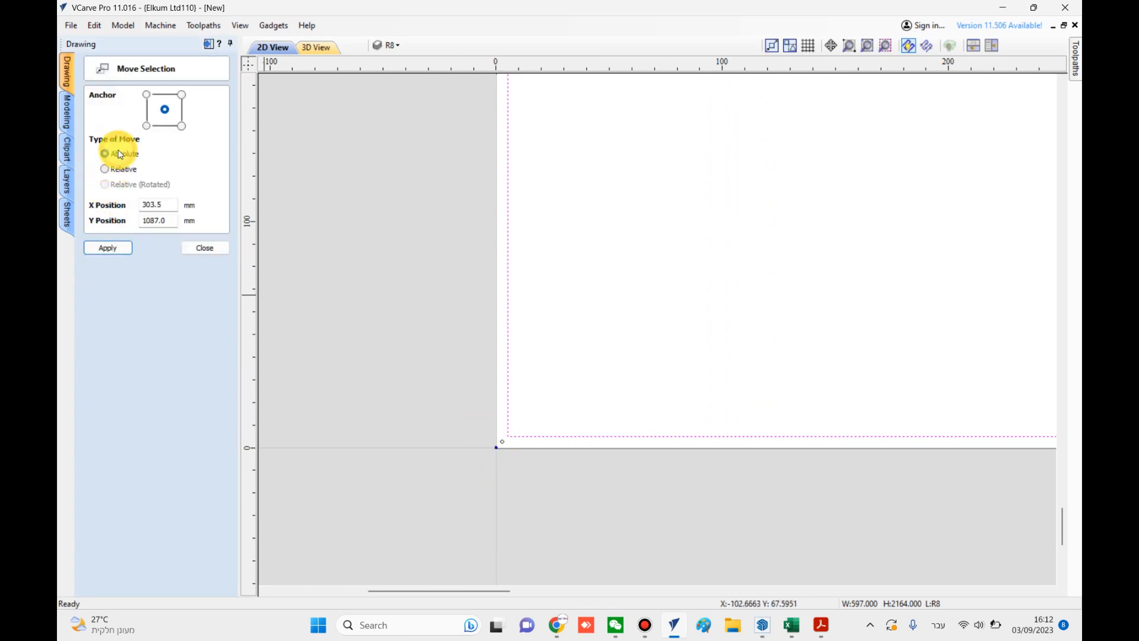
pyautogui.click(146, 126)
pyautogui.doubleClick(152, 205)
pyautogui.write('0')
pyautogui.doubleClick(158, 219)
pyautogui.write('0')
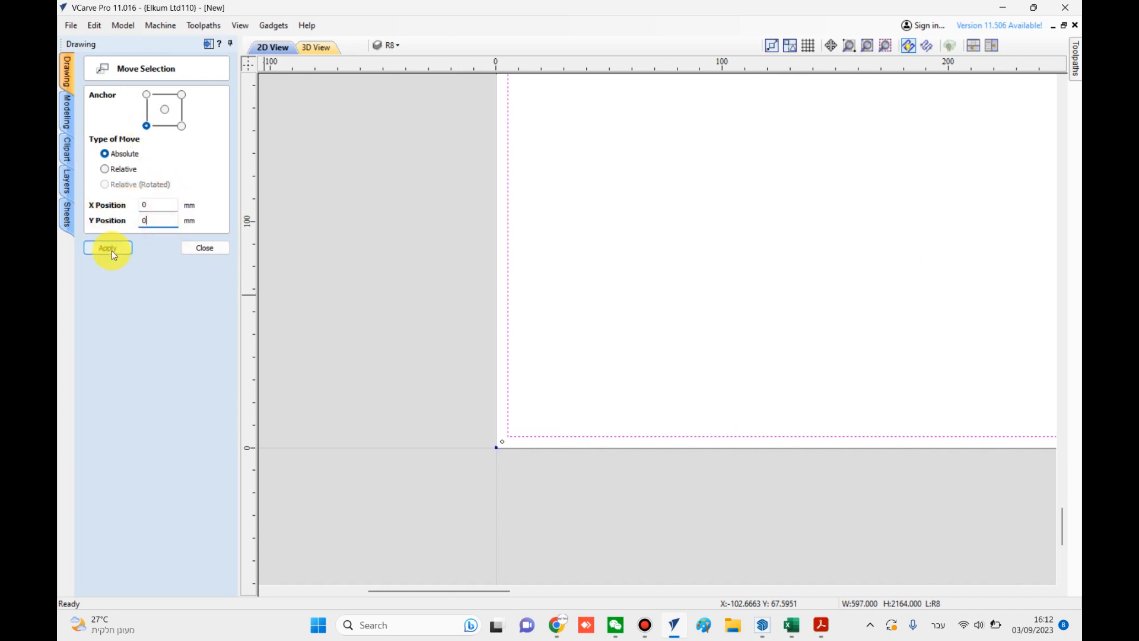
pyautogui.click(111, 250)
pyautogui.scroll(-5, 528, 396)
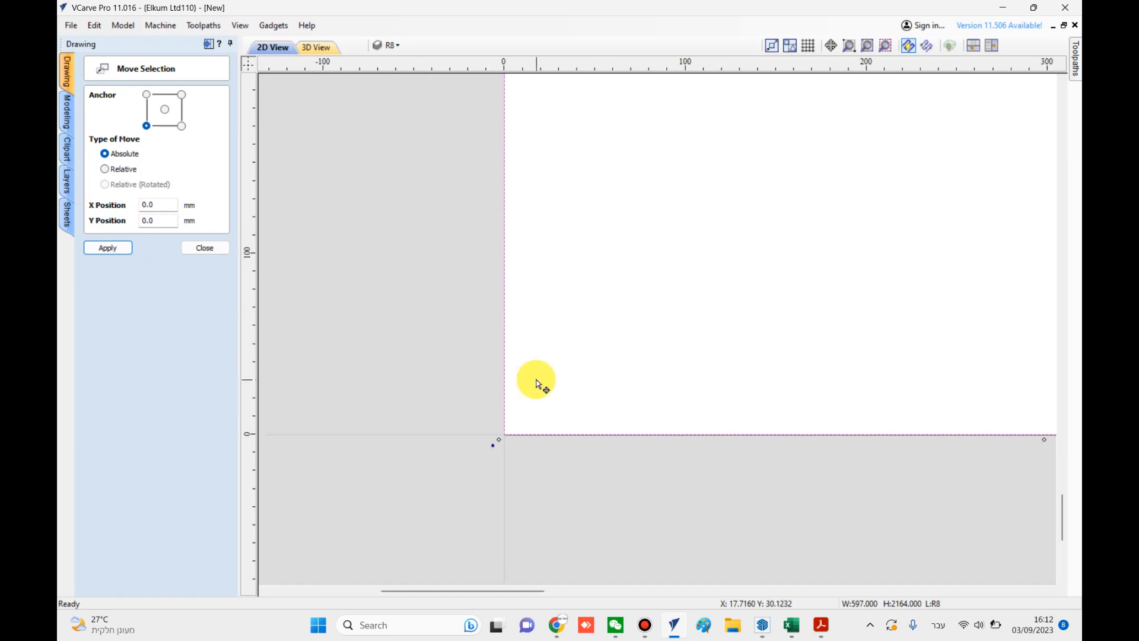
pyautogui.scroll(-1, 528, 396)
pyautogui.click(213, 248)
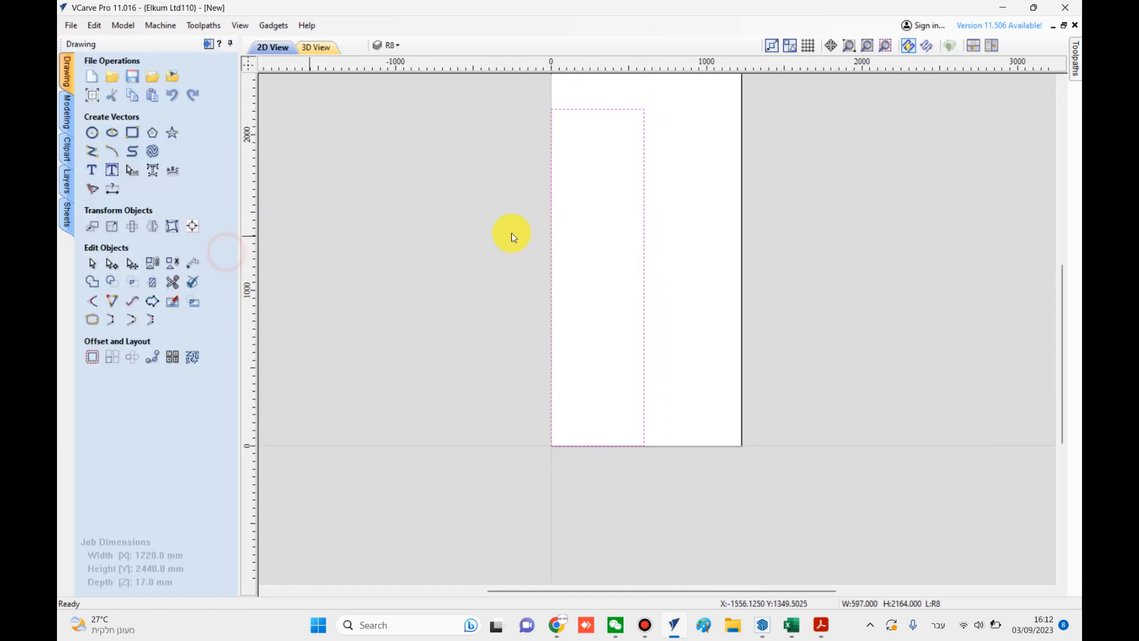
pyautogui.click(688, 320)
pyautogui.scroll(3, 678, 426)
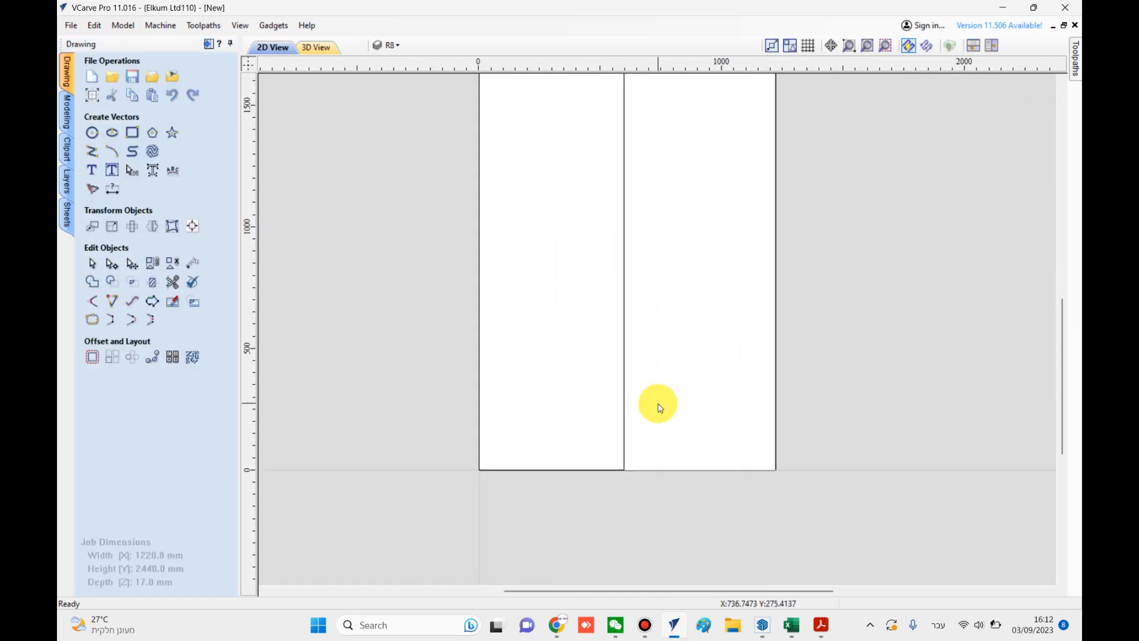
# Switch to the door PDF in Acrobat and examine detail A for the hinge cup's diameter, edge distance and height from the door's bottom.
pyautogui.click(820, 625)
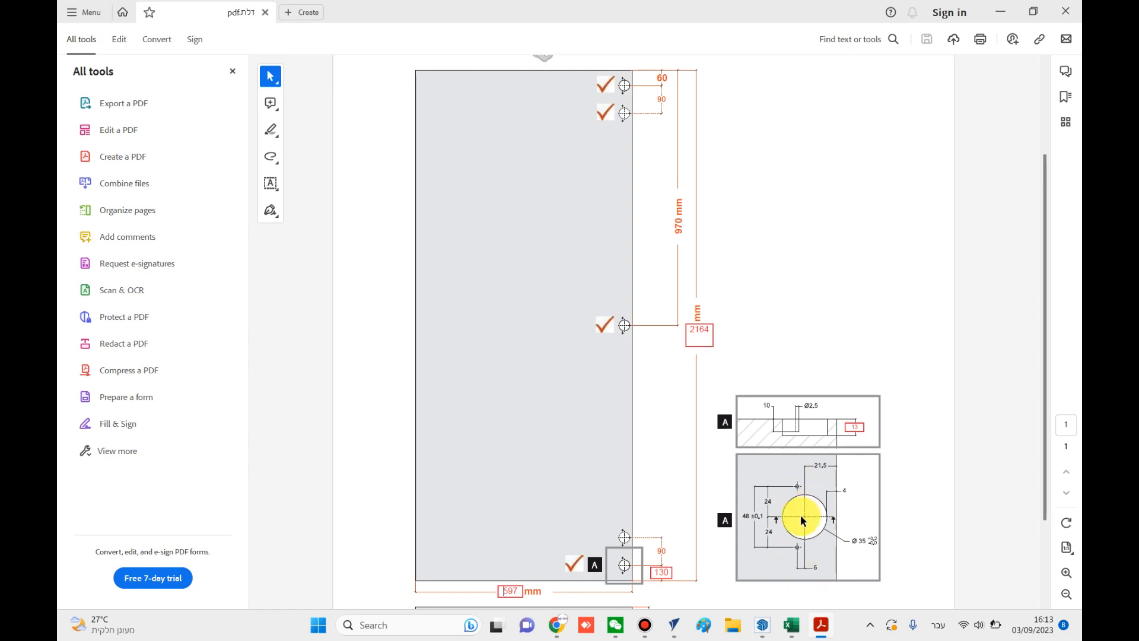
pyautogui.keyDown('ctrl'); pyautogui.scroll(3, 803, 504); pyautogui.keyUp('ctrl')
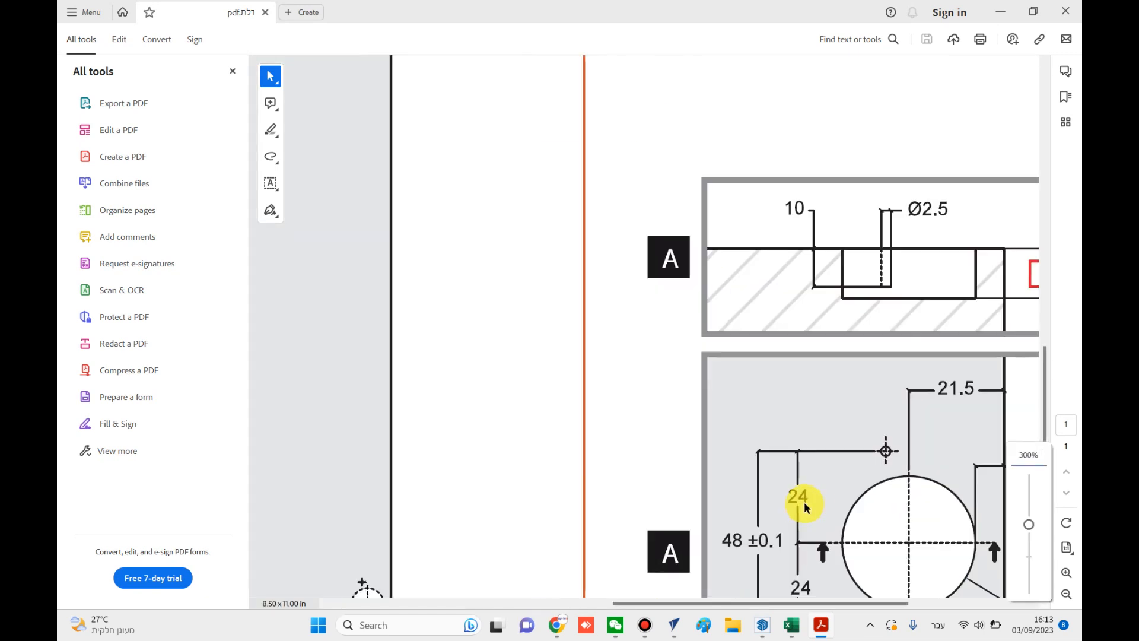
pyautogui.scroll(-2, 907, 530)
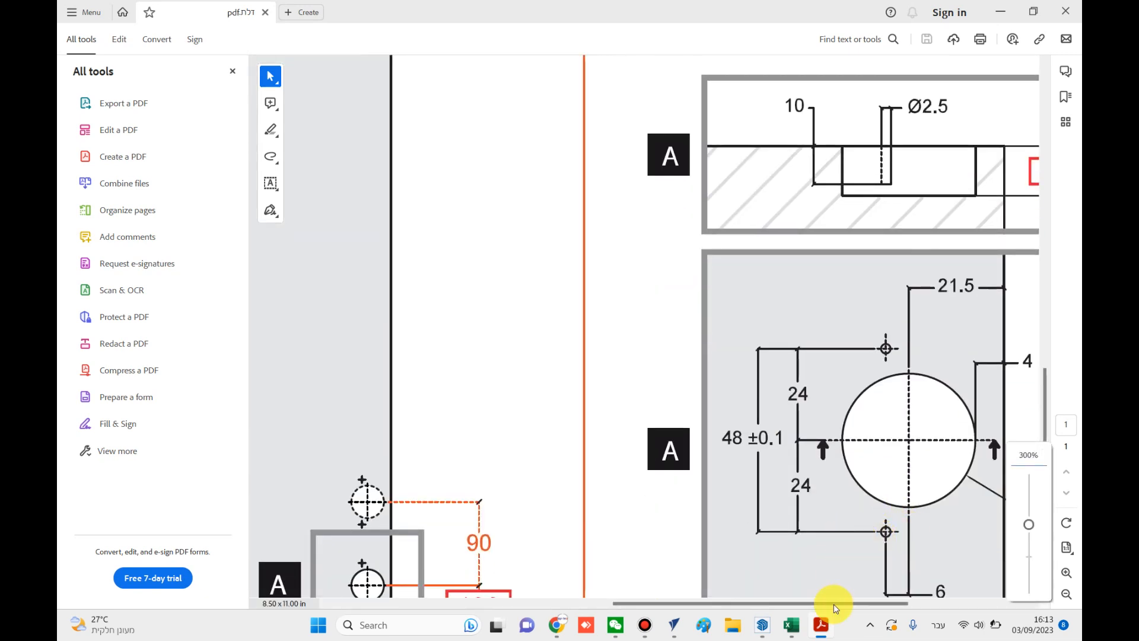
pyautogui.moveTo(833, 603); pyautogui.dragTo(858, 603)
pyautogui.scroll(-1, 860, 542)
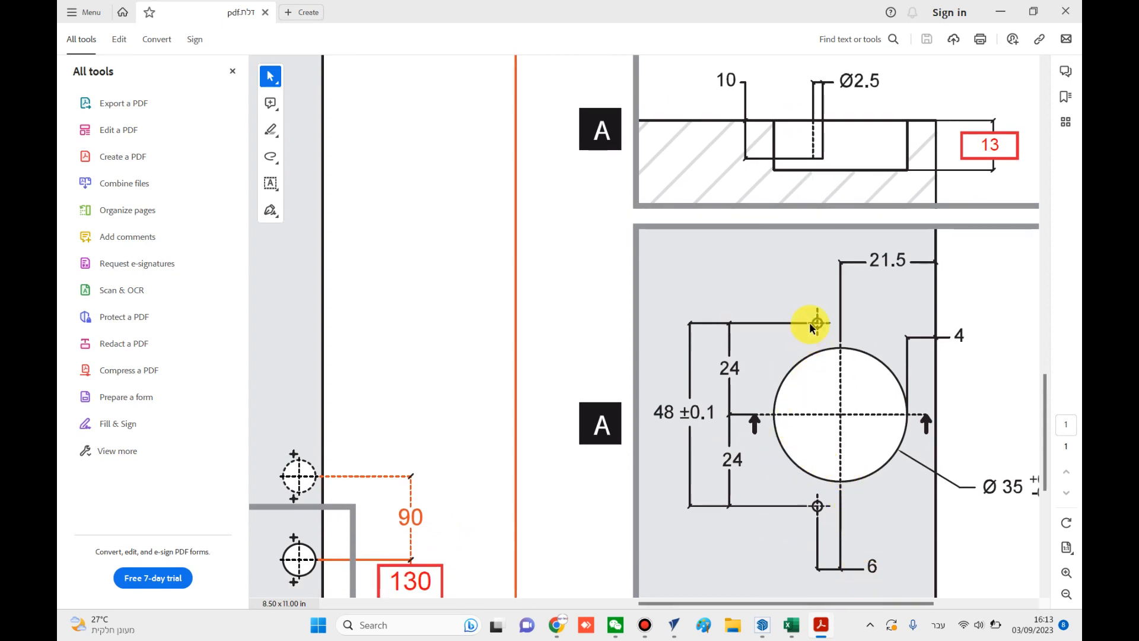
pyautogui.keyDown('ctrl'); pyautogui.scroll(-3, 815, 376); pyautogui.keyUp('ctrl')
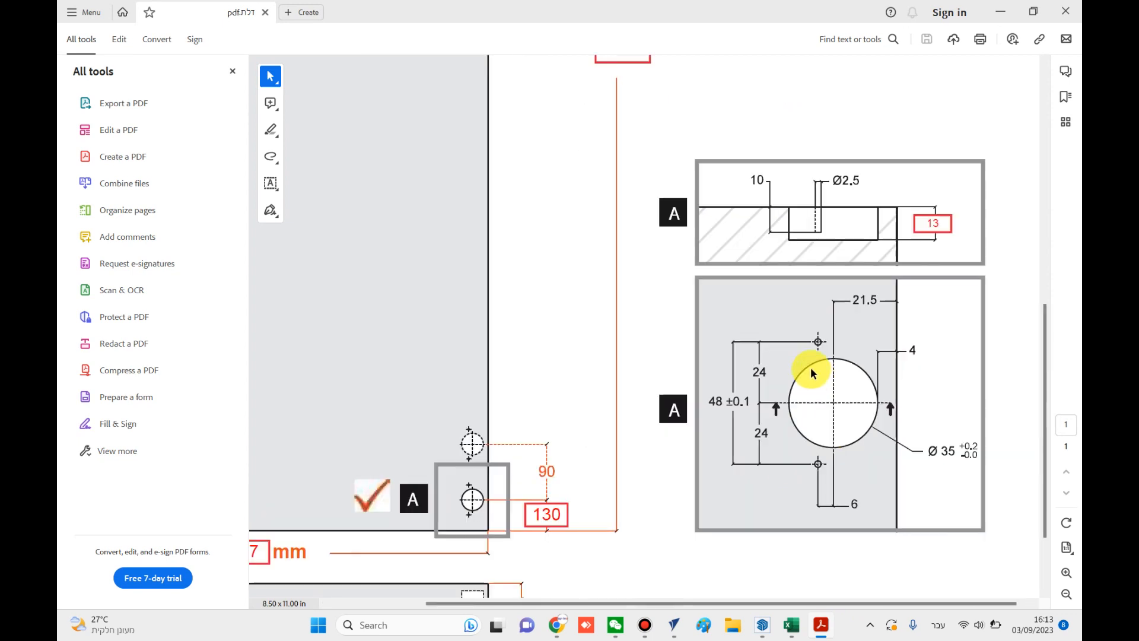
pyautogui.scroll(1, 701, 420)
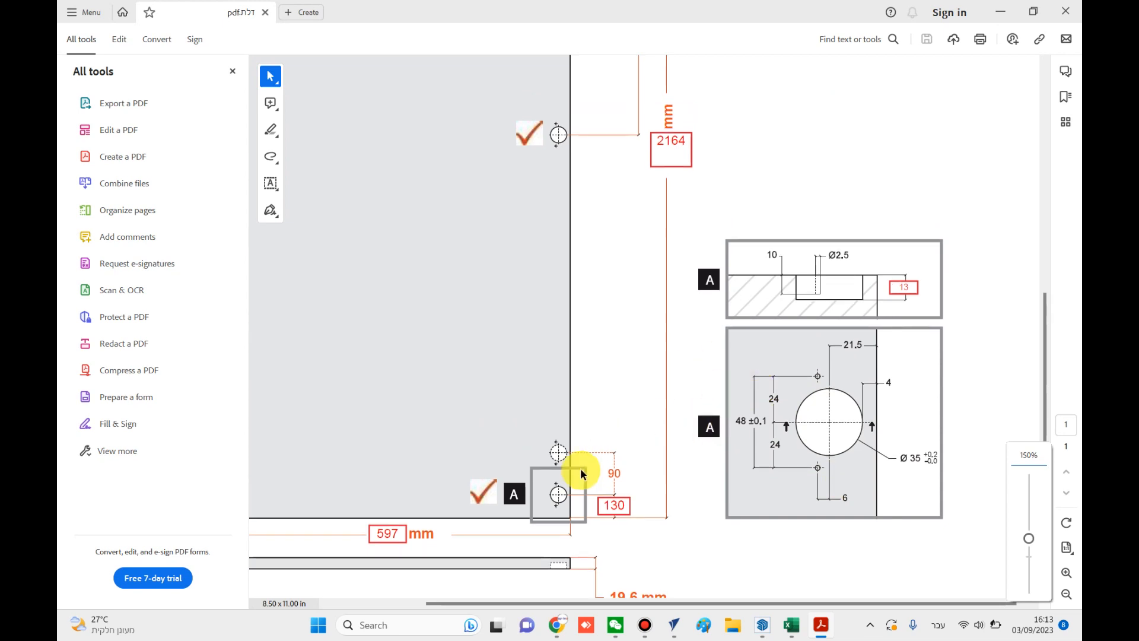
pyautogui.click(606, 506)
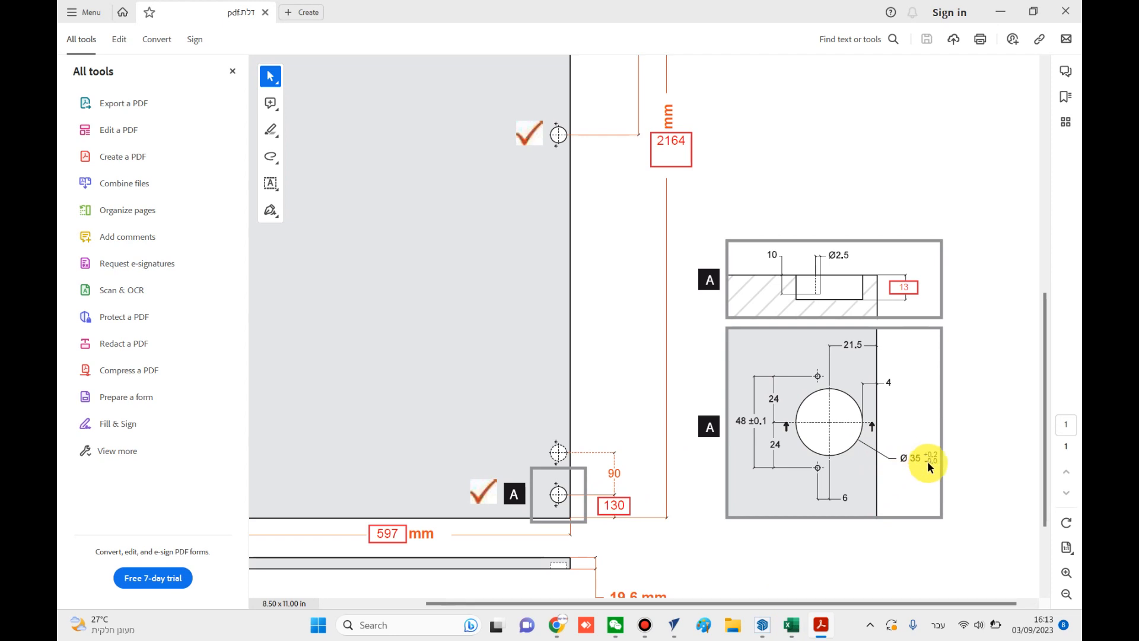
# Switch to VCarve Pro and draw a 35 mm diameter circle centred on the door rectangle's lower-right corner at X 597, Y 0.
pyautogui.click(682, 629)
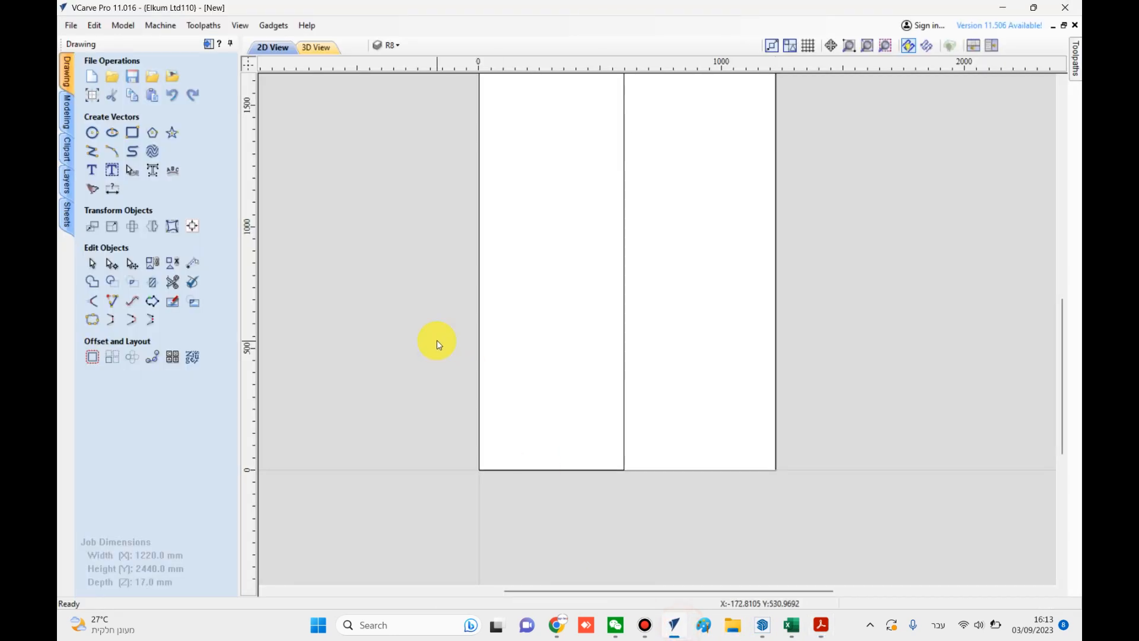
pyautogui.click(92, 132)
pyautogui.write('35')
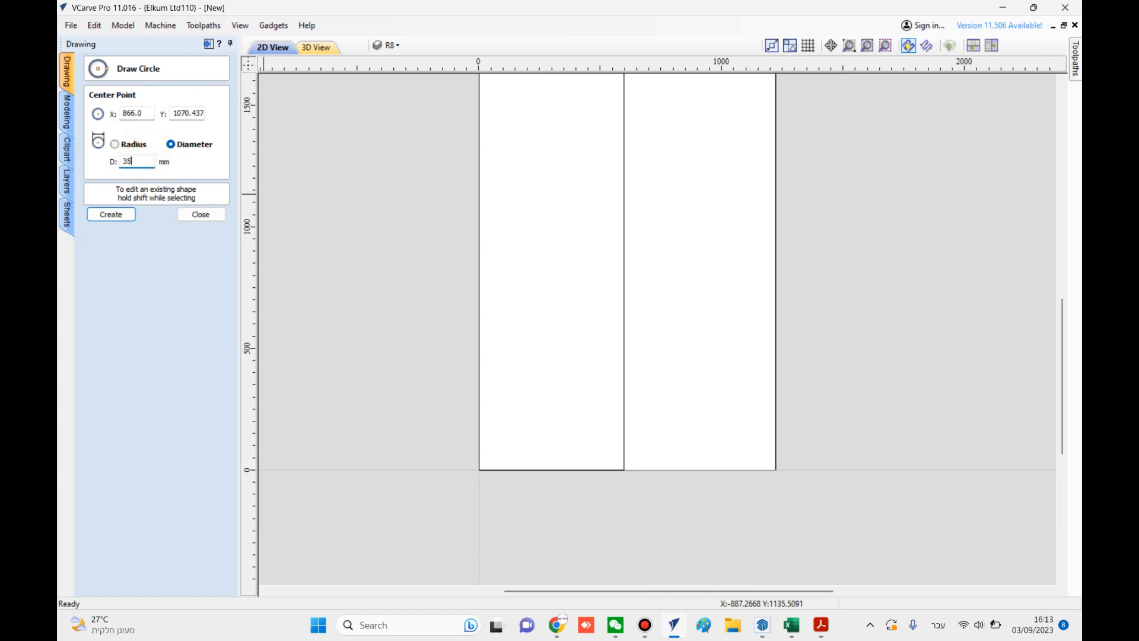
pyautogui.scroll(5, 622, 468)
pyautogui.click(624, 471)
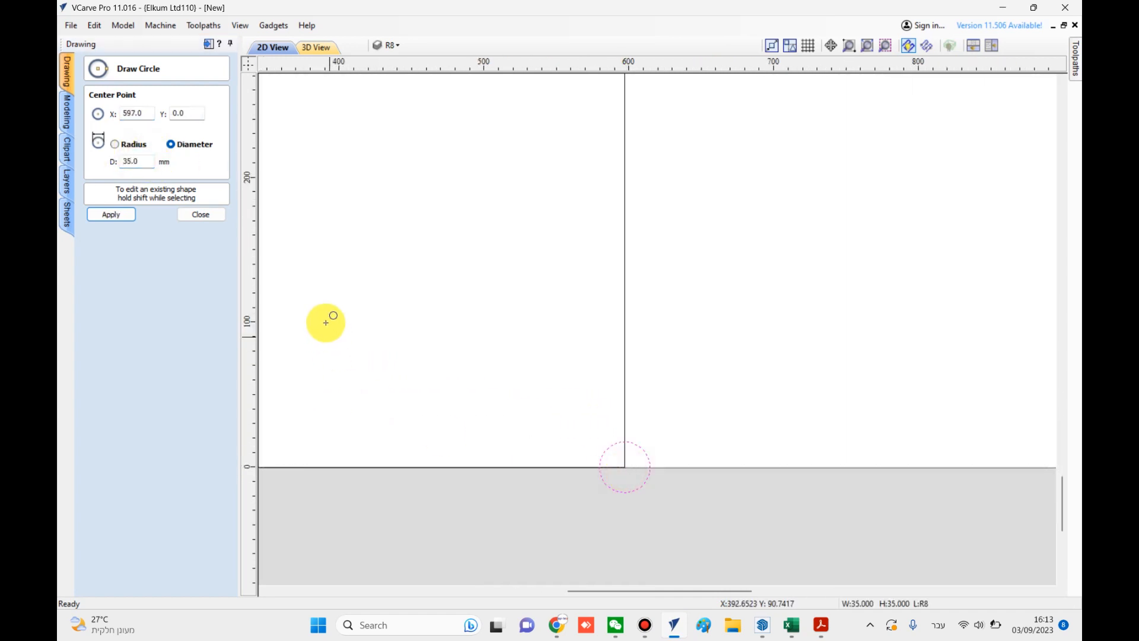
pyautogui.click(213, 216)
pyautogui.scroll(-3, 592, 381)
pyautogui.moveTo(591, 412); pyautogui.dragTo(606, 423, button='middle')
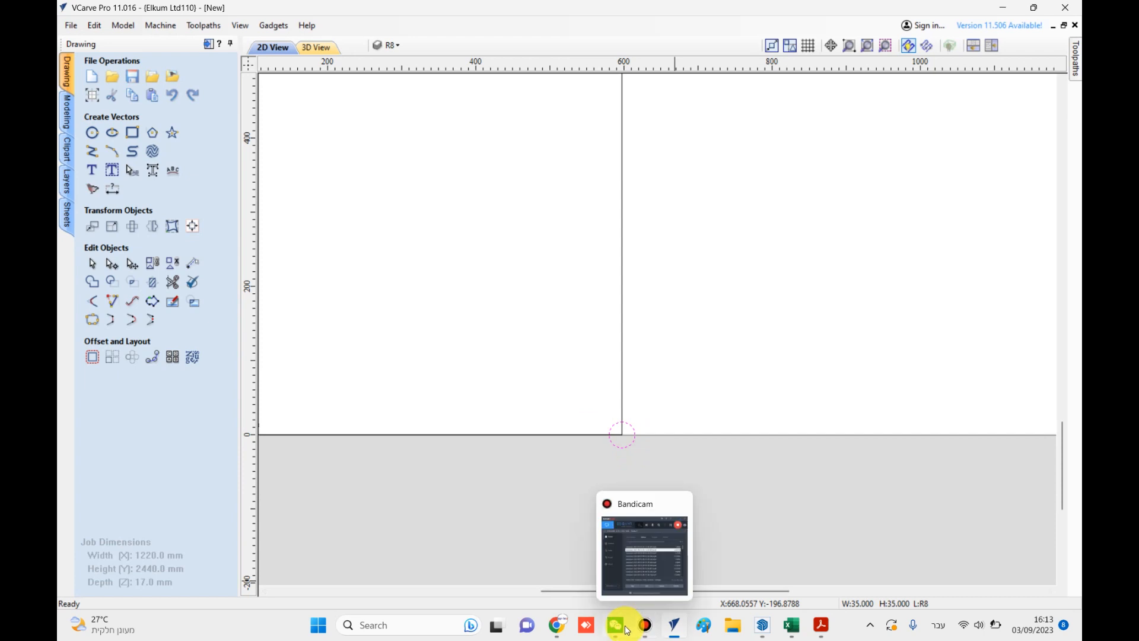
# Check the hinge detail in the PDF and move the 35 mm circle by a relative X offset of -17.5 mm.
pyautogui.click(821, 624)
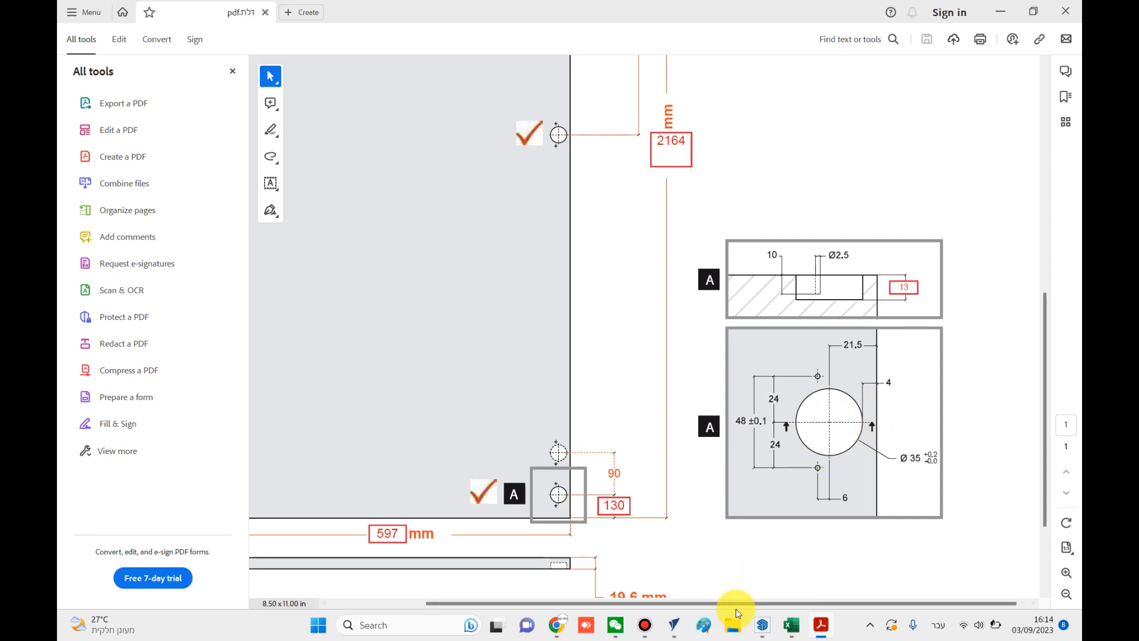
pyautogui.click(674, 624)
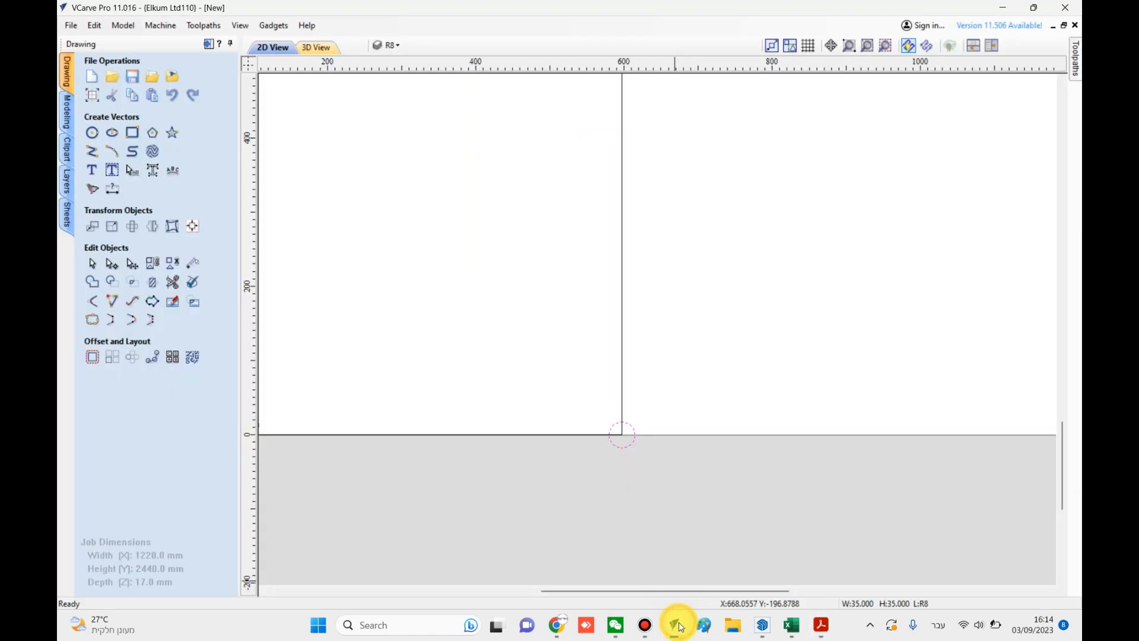
pyautogui.click(622, 434)
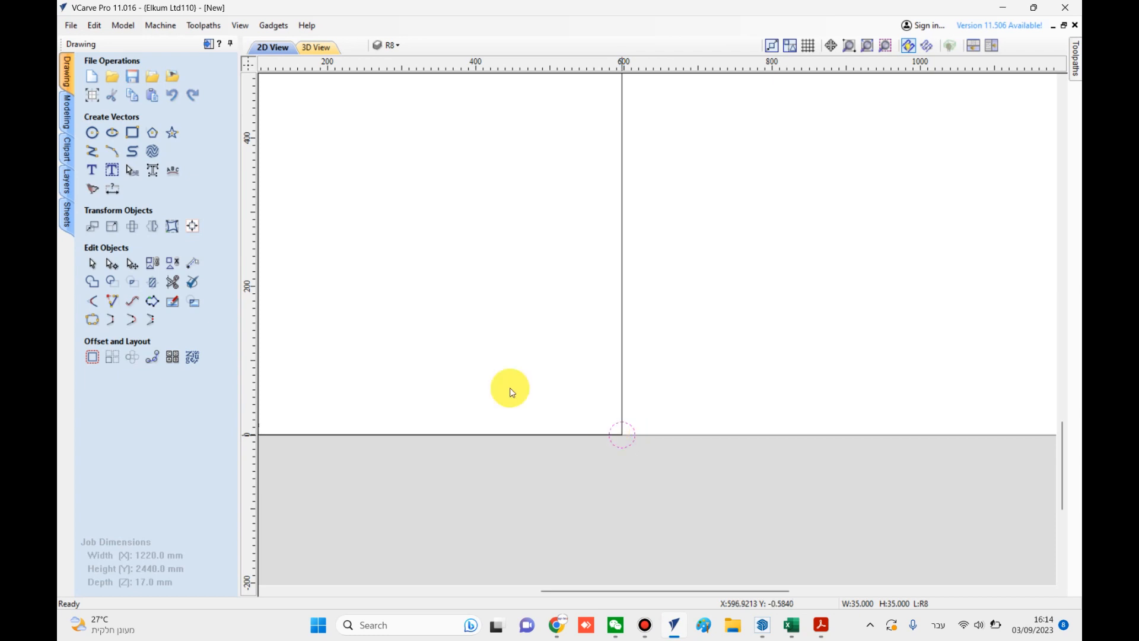
pyautogui.click(92, 226)
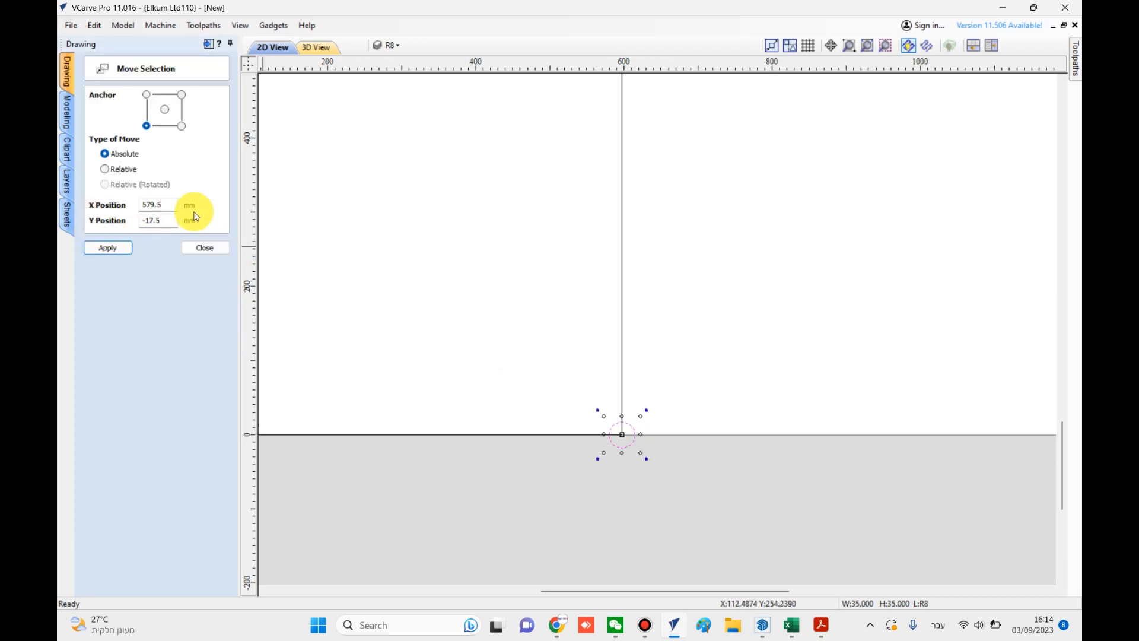
pyautogui.click(130, 171)
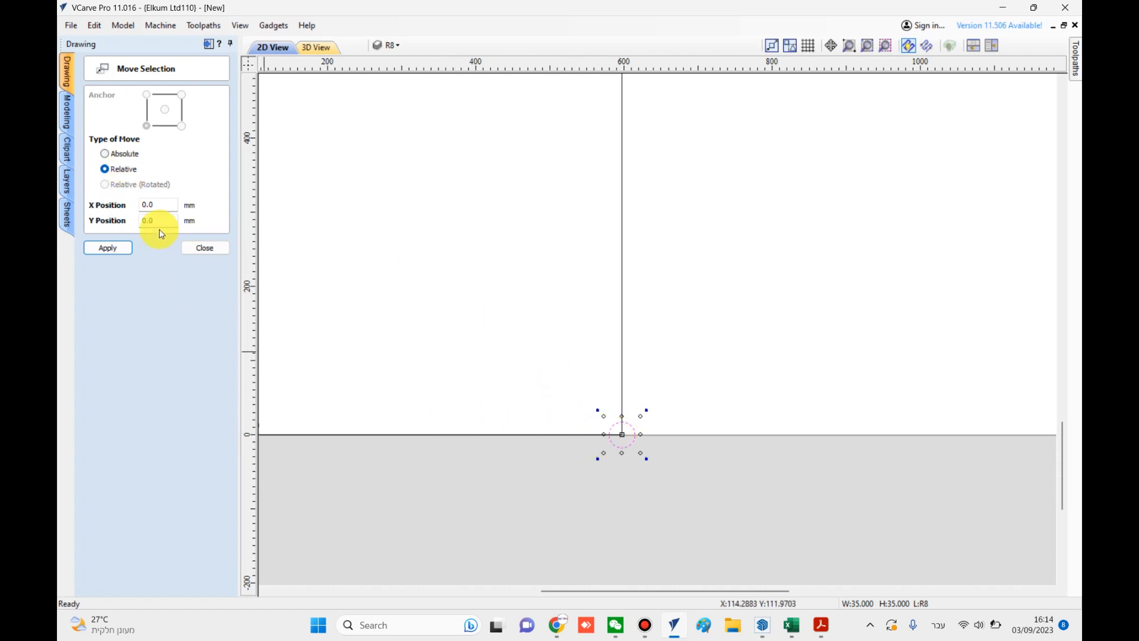
pyautogui.moveTo(169, 204); pyautogui.dragTo(129, 195)
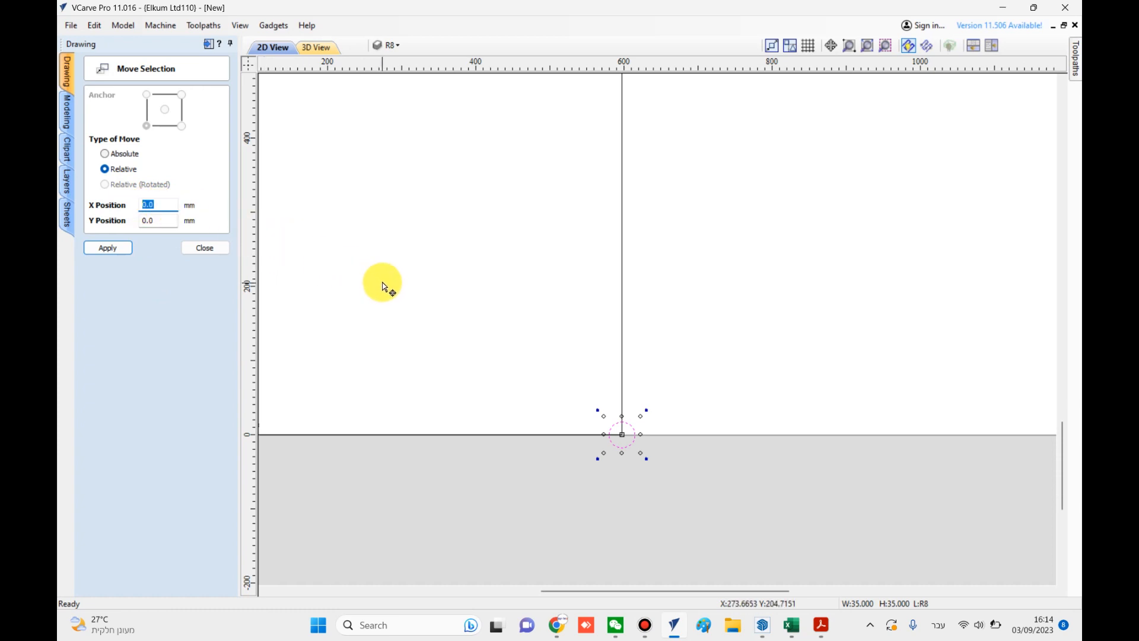
pyautogui.write('-17.5')
pyautogui.click(127, 246)
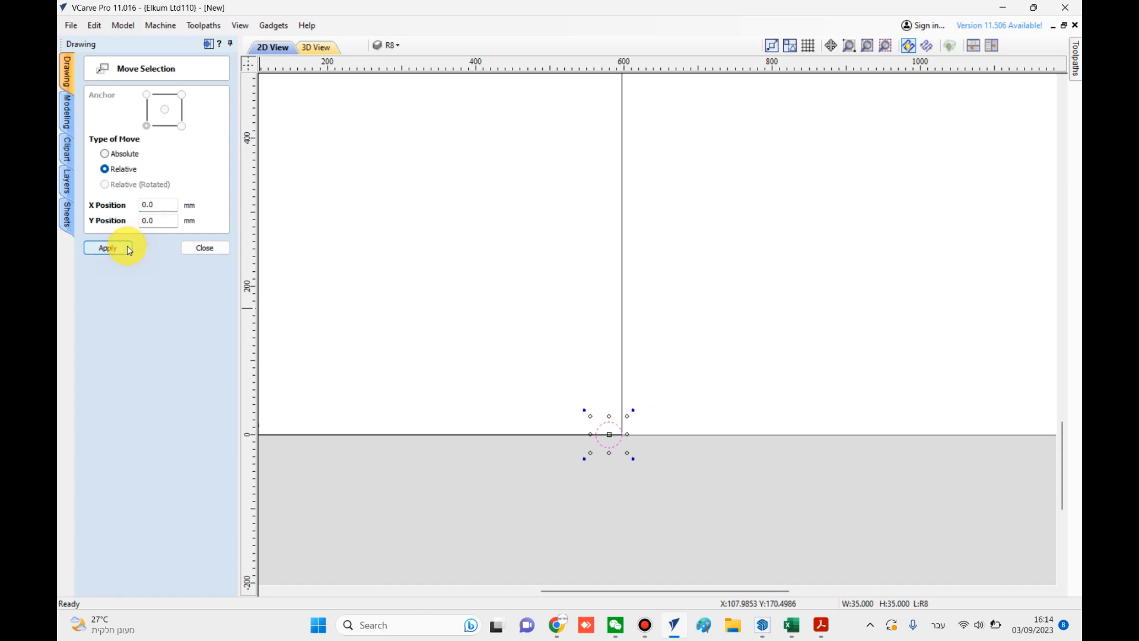
pyautogui.click(199, 248)
pyautogui.scroll(8, 610, 438)
pyautogui.scroll(-6, 714, 413)
# Check the cup's edge clearance in the PDF and move the 35 mm circle by a relative X offset of -4 mm.
pyautogui.click(92, 226)
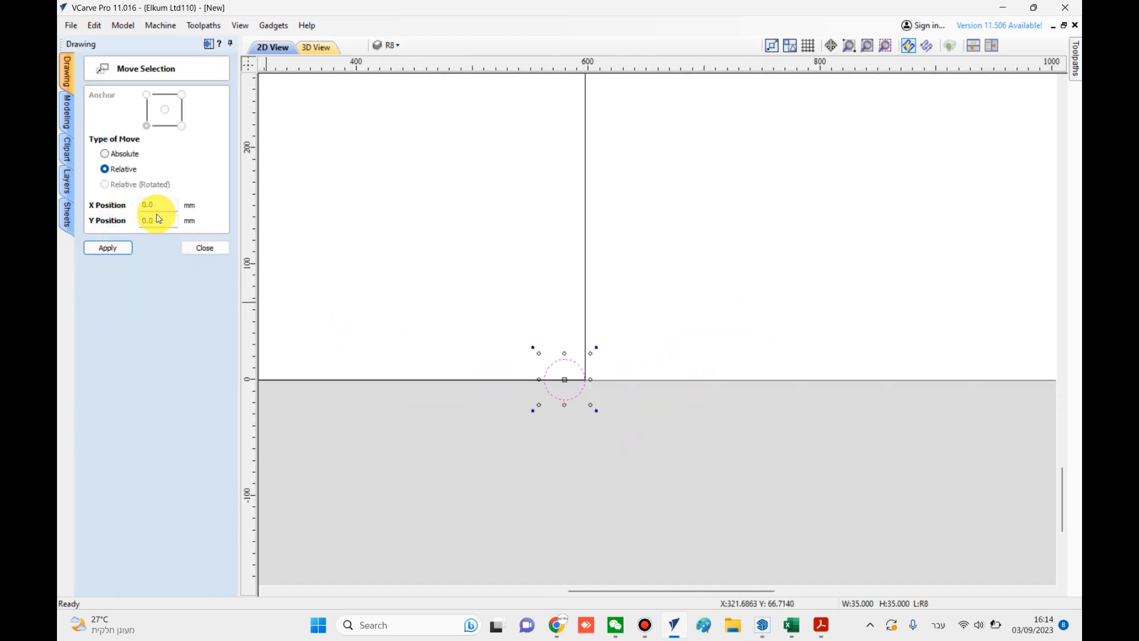
pyautogui.click(821, 624)
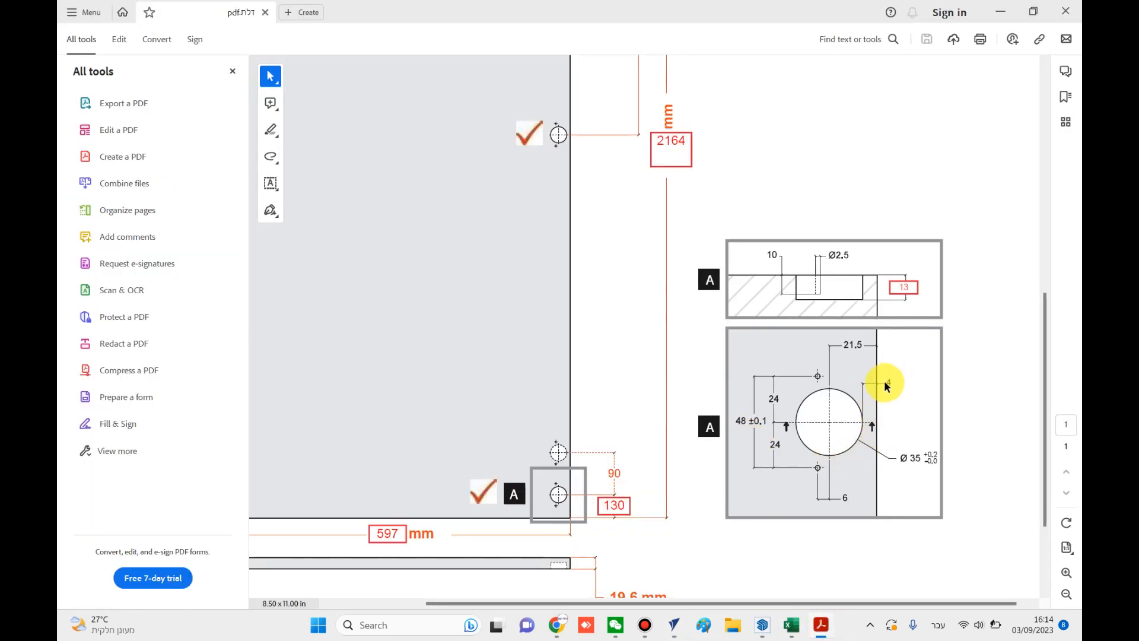
pyautogui.click(673, 625)
pyautogui.doubleClick(155, 206)
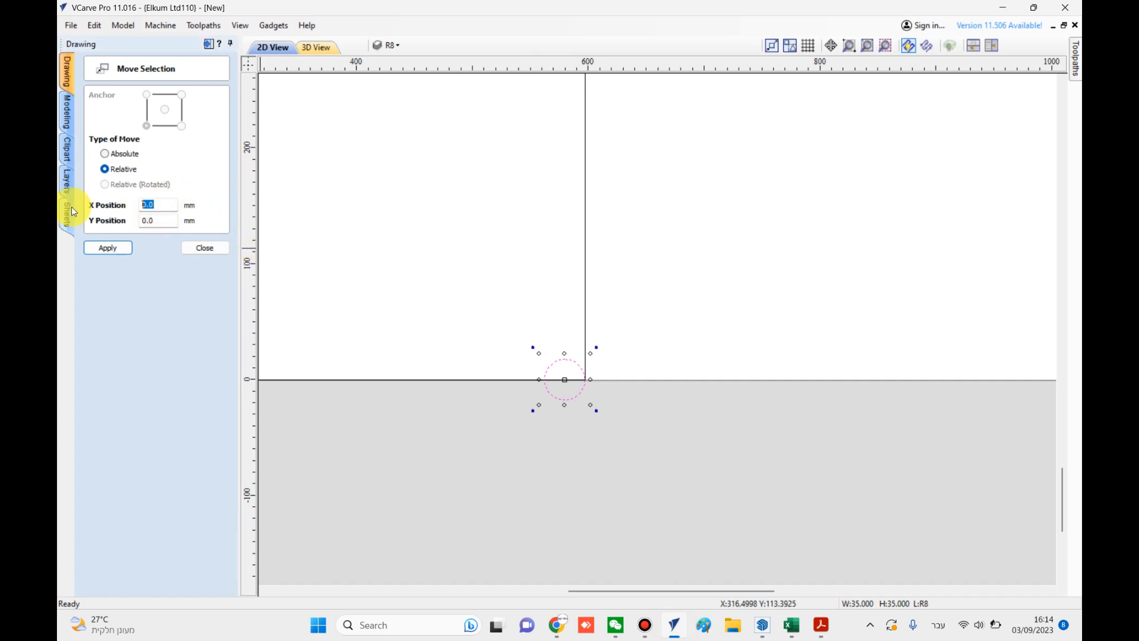
pyautogui.write('-4')
pyautogui.press('Return')
pyautogui.click(202, 248)
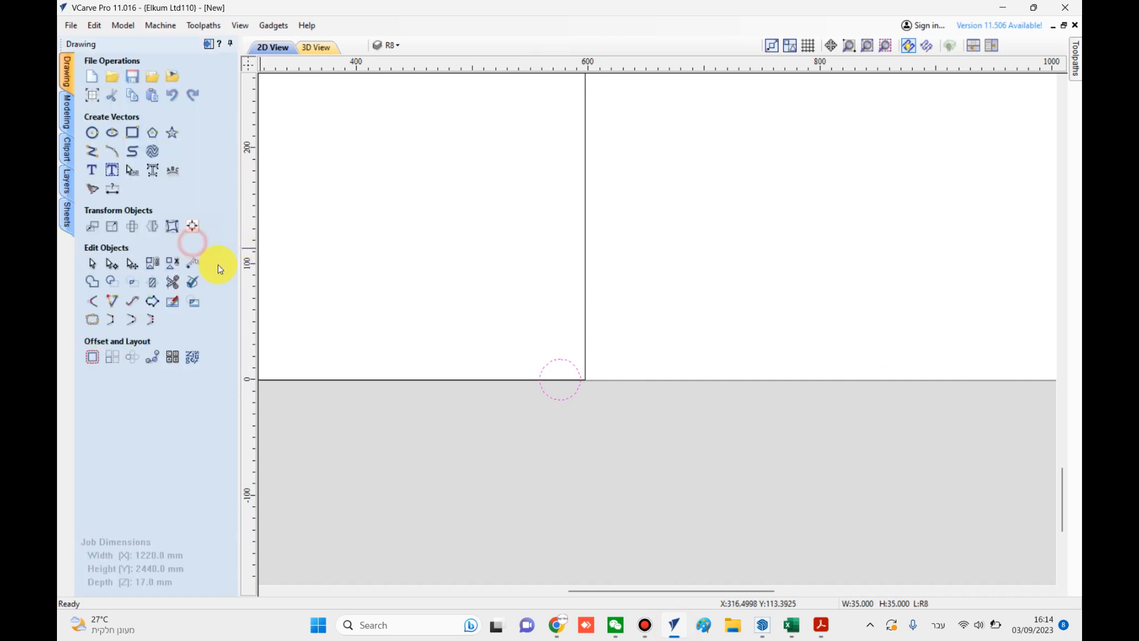
pyautogui.scroll(8, 585, 380)
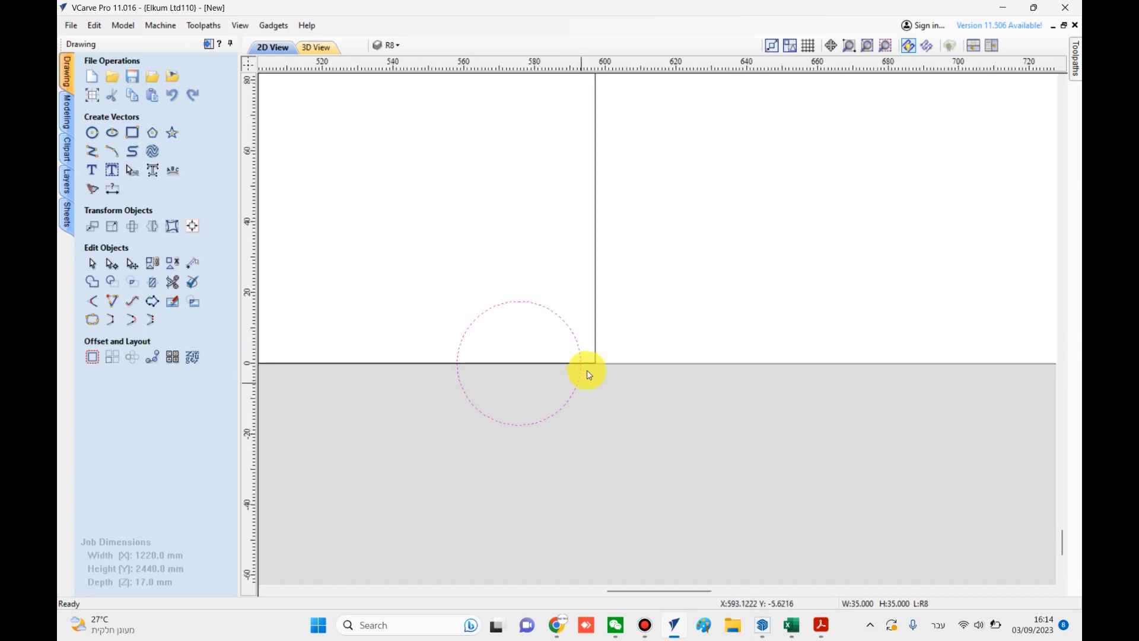
pyautogui.scroll(-3, 610, 355)
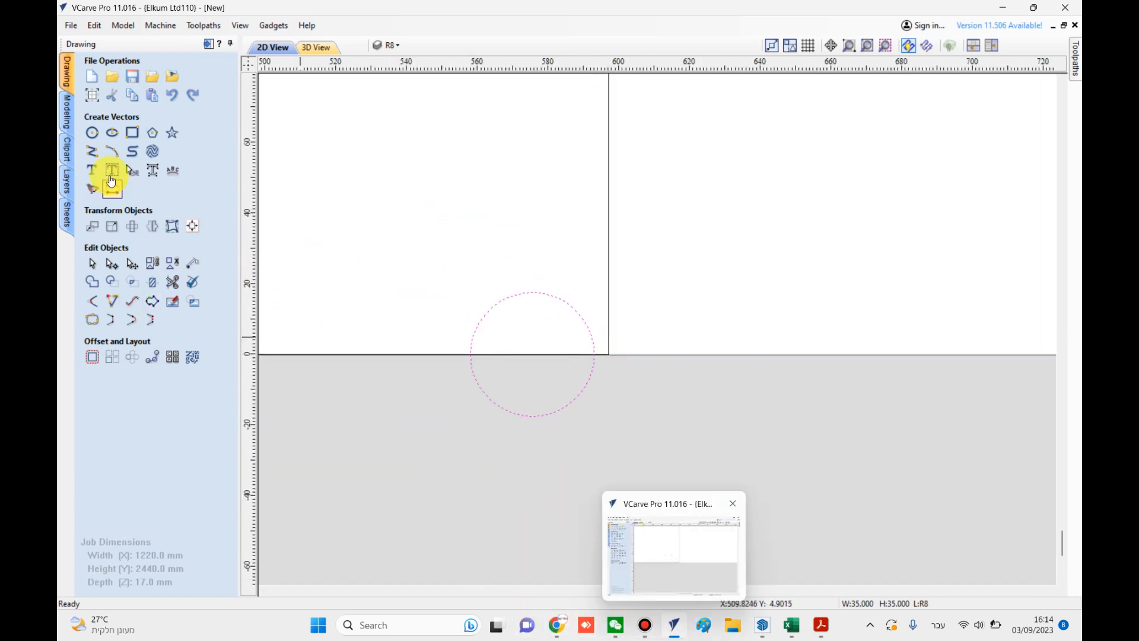
# Draw a 5 mm diameter circle centred on the 35 mm hinge cup circle.
pyautogui.click(95, 135)
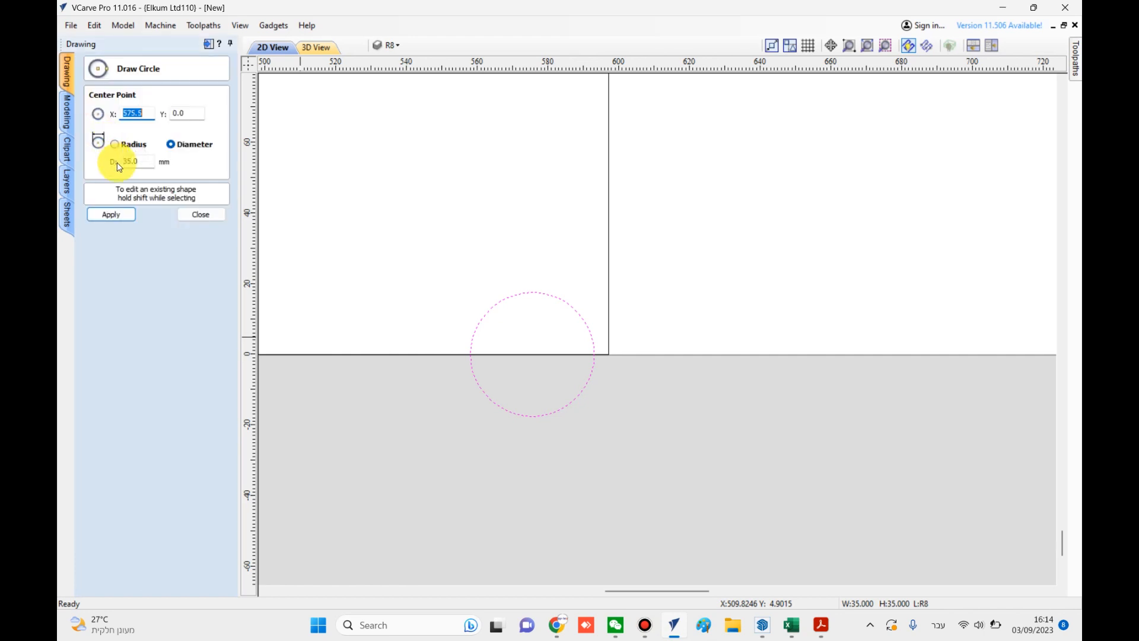
pyautogui.write('5')
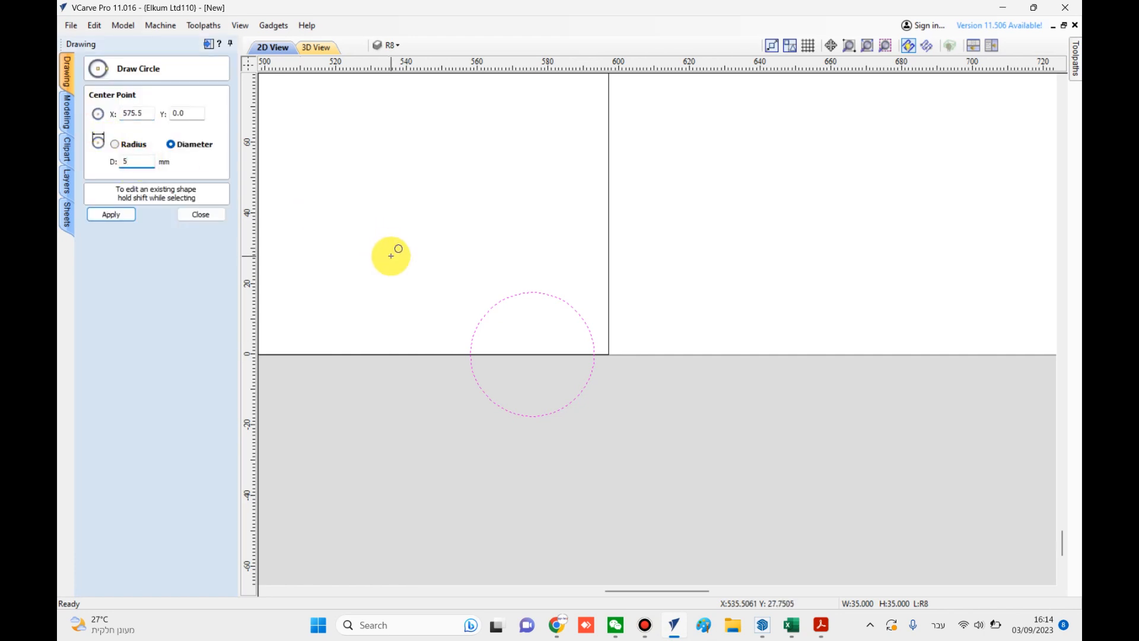
pyautogui.click(533, 355)
pyautogui.click(204, 214)
pyautogui.scroll(-3, 603, 365)
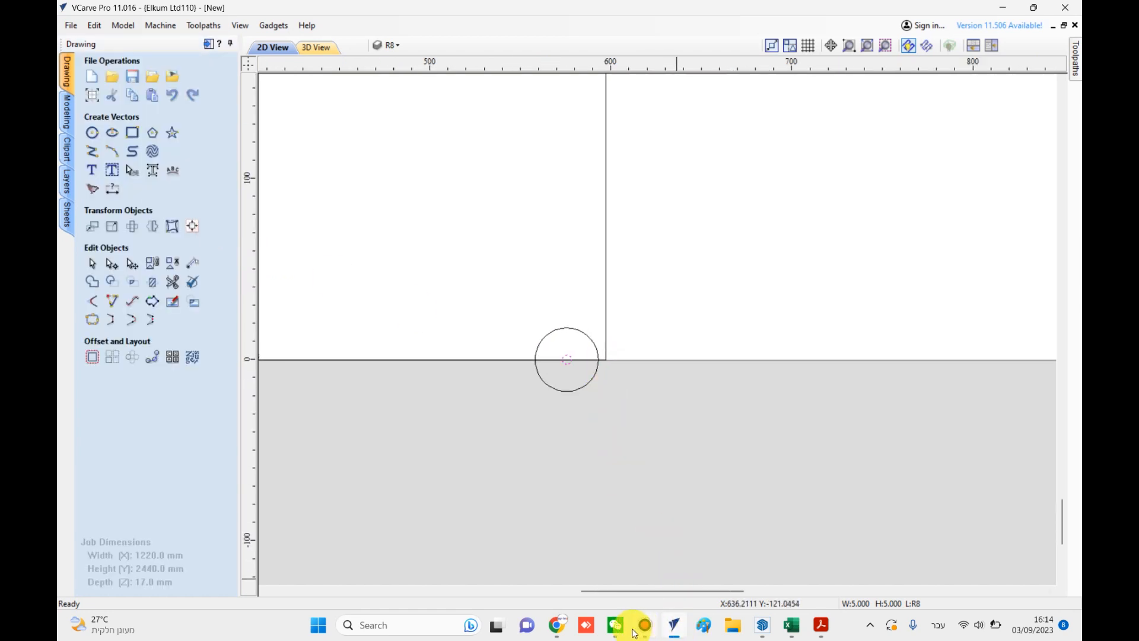
# Check the screw hole offset in the PDF's detail A and move the 5 mm circle by a relative X offset of -6 mm.
pyautogui.click(821, 625)
pyautogui.scroll(-1, 547, 482)
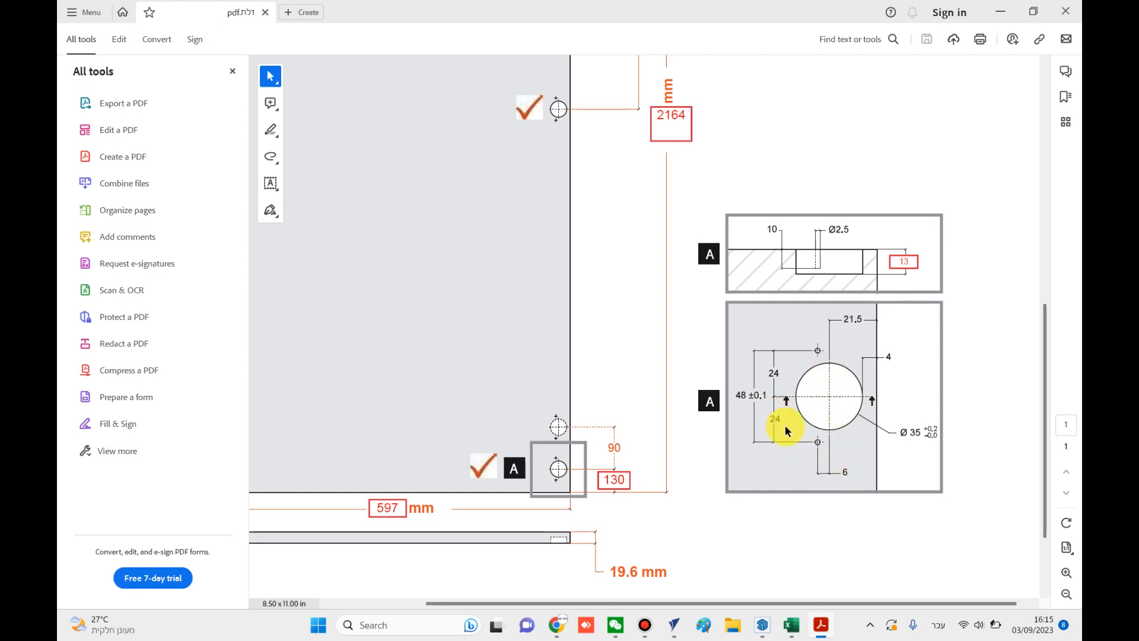
pyautogui.click(673, 625)
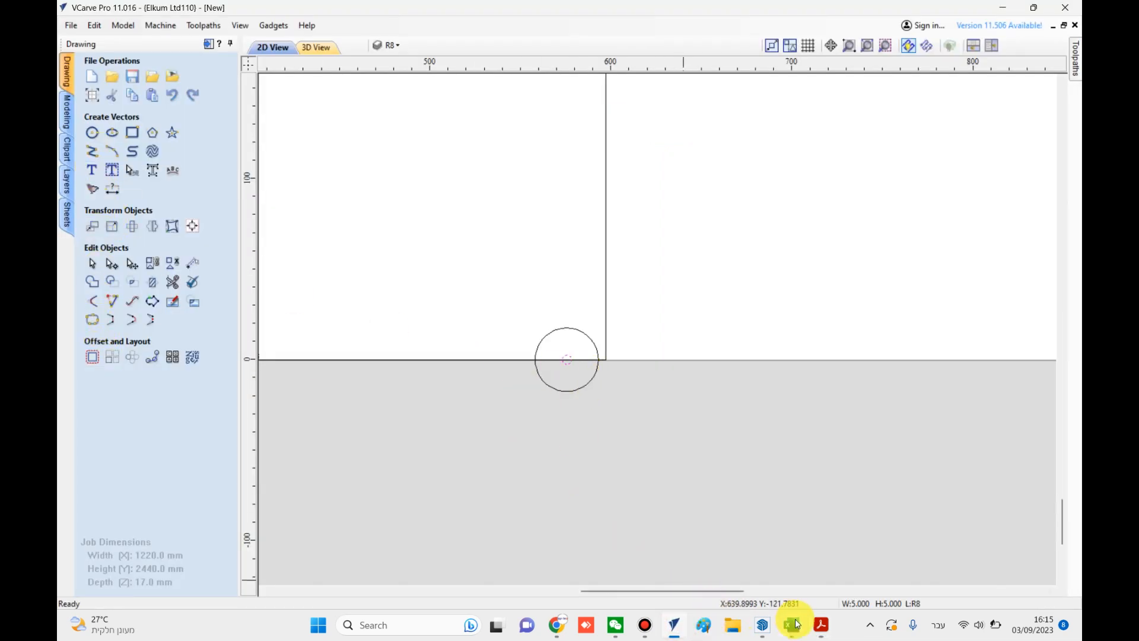
pyautogui.click(821, 624)
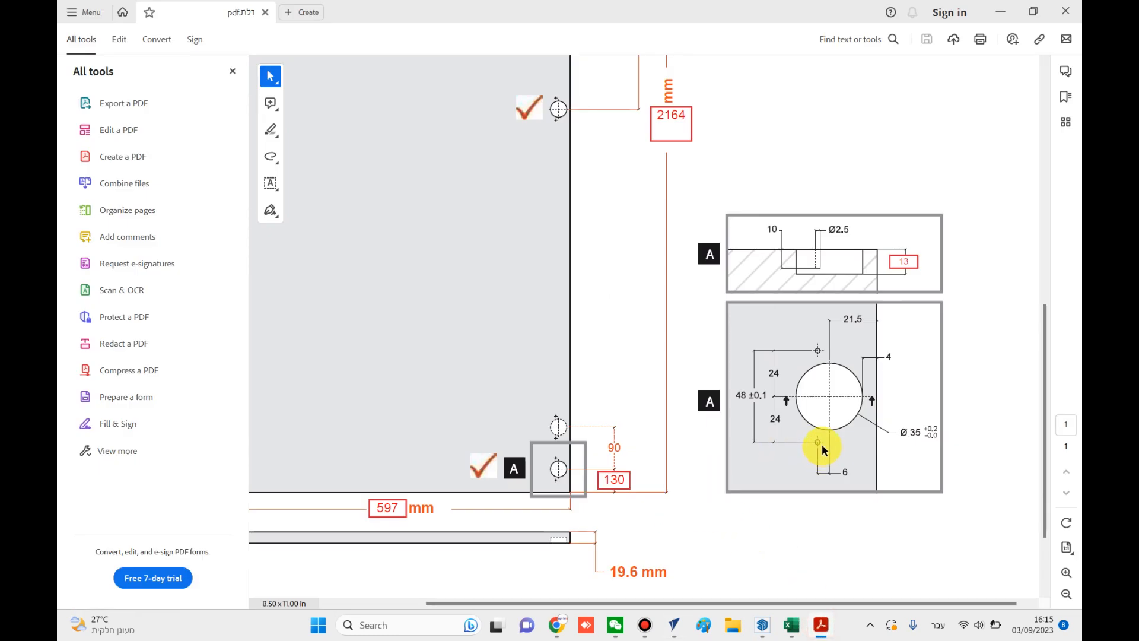
pyautogui.click(821, 624)
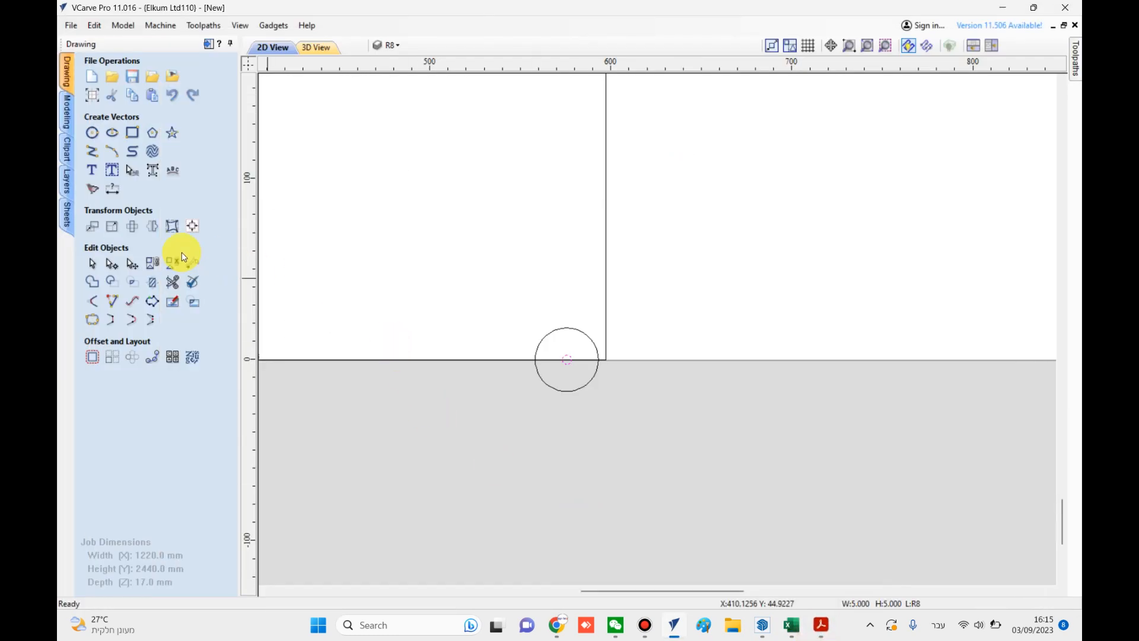
pyautogui.click(92, 225)
pyautogui.doubleClick(158, 205)
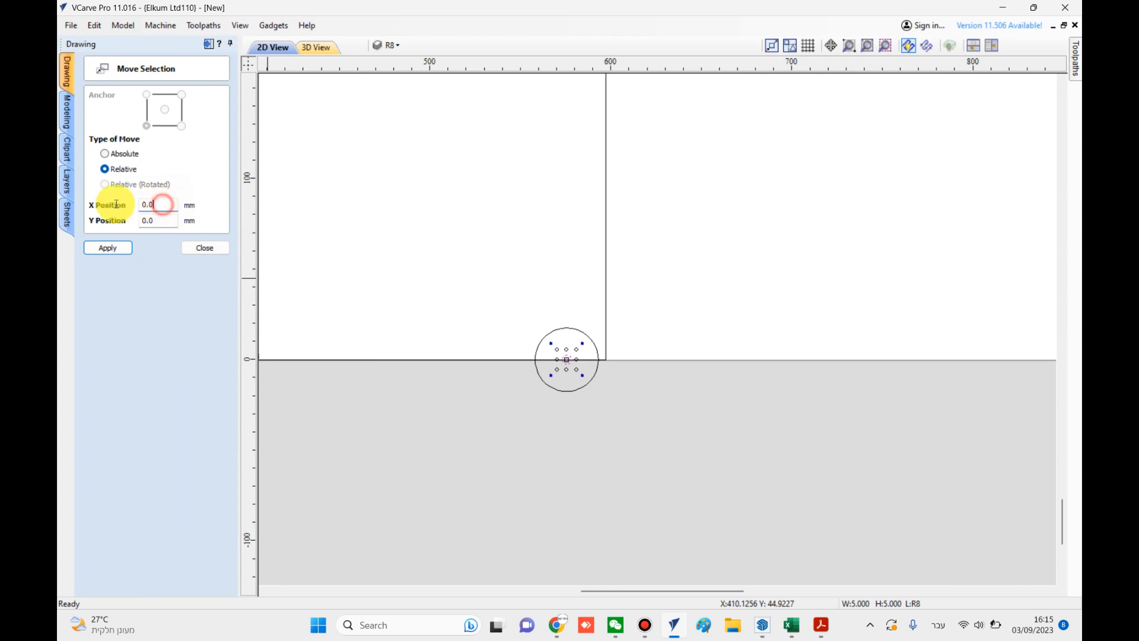
pyautogui.write('-6')
pyautogui.click(110, 248)
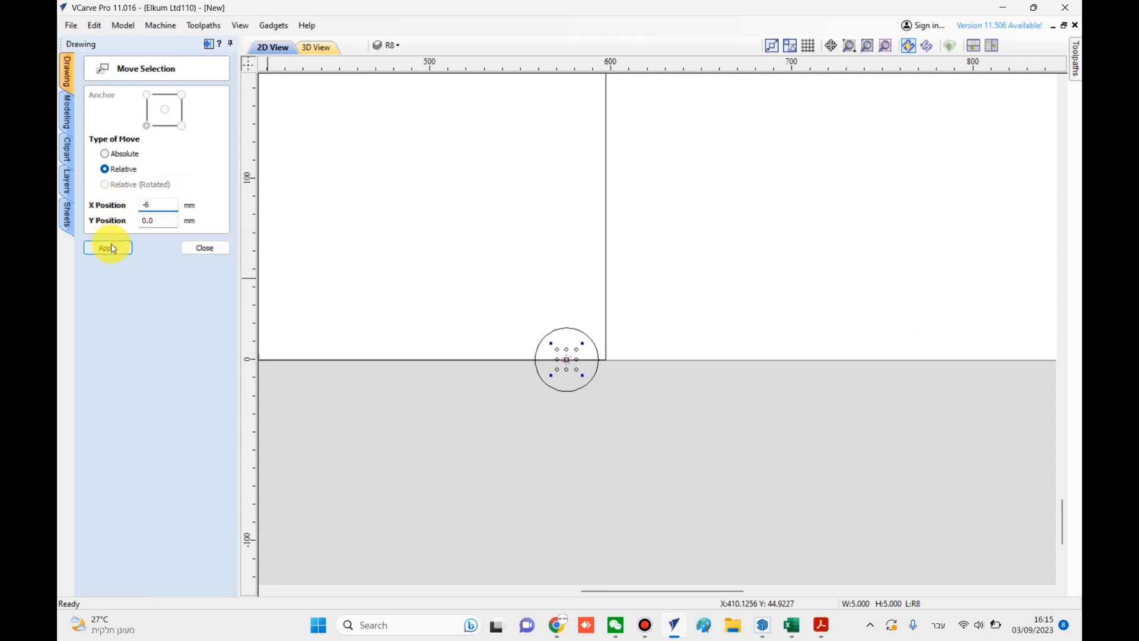
pyautogui.click(112, 248)
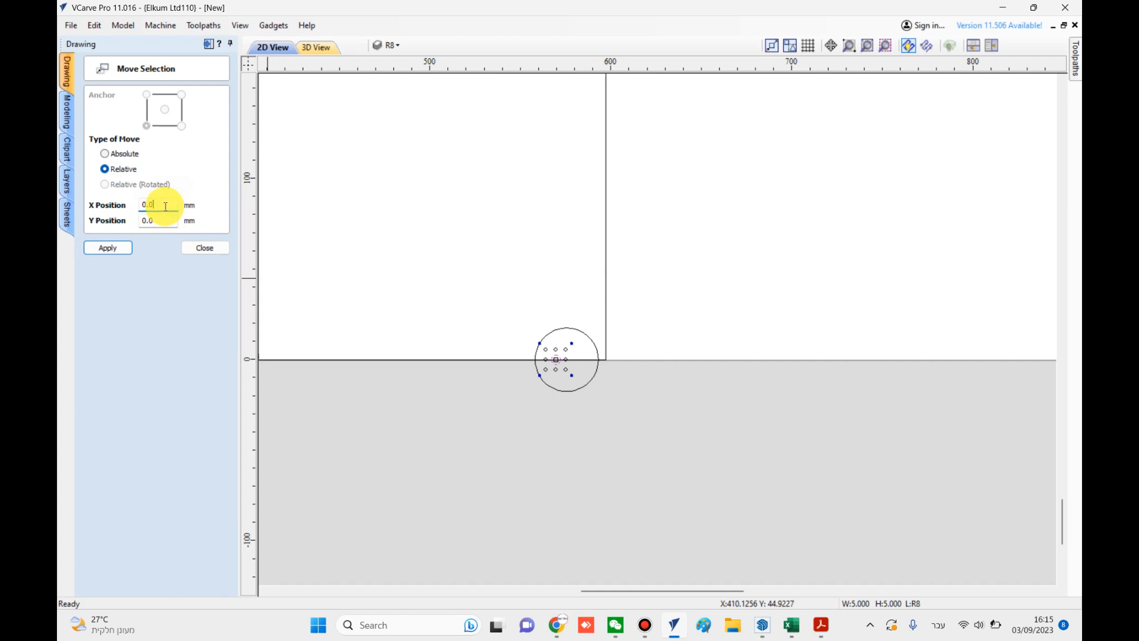
pyautogui.press('Tab')
pyautogui.write('24')
pyautogui.click(204, 247)
# Copy the 5 mm circle and paste the duplicate in place over the original.
pyautogui.rightClick(567, 368)
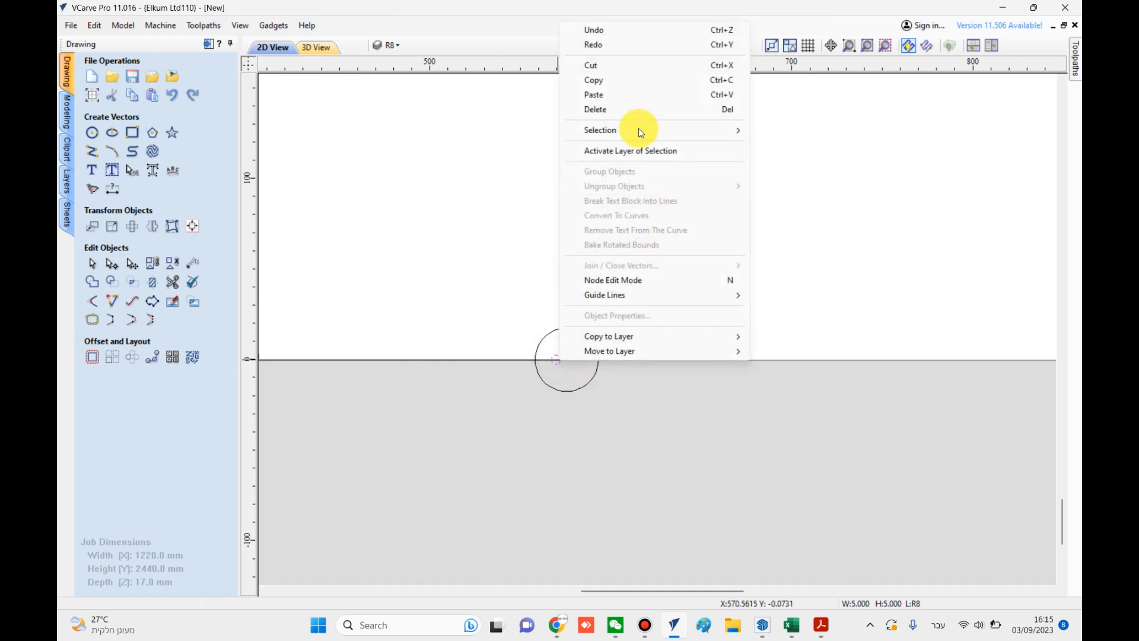
pyautogui.click(635, 84)
pyautogui.rightClick(565, 356)
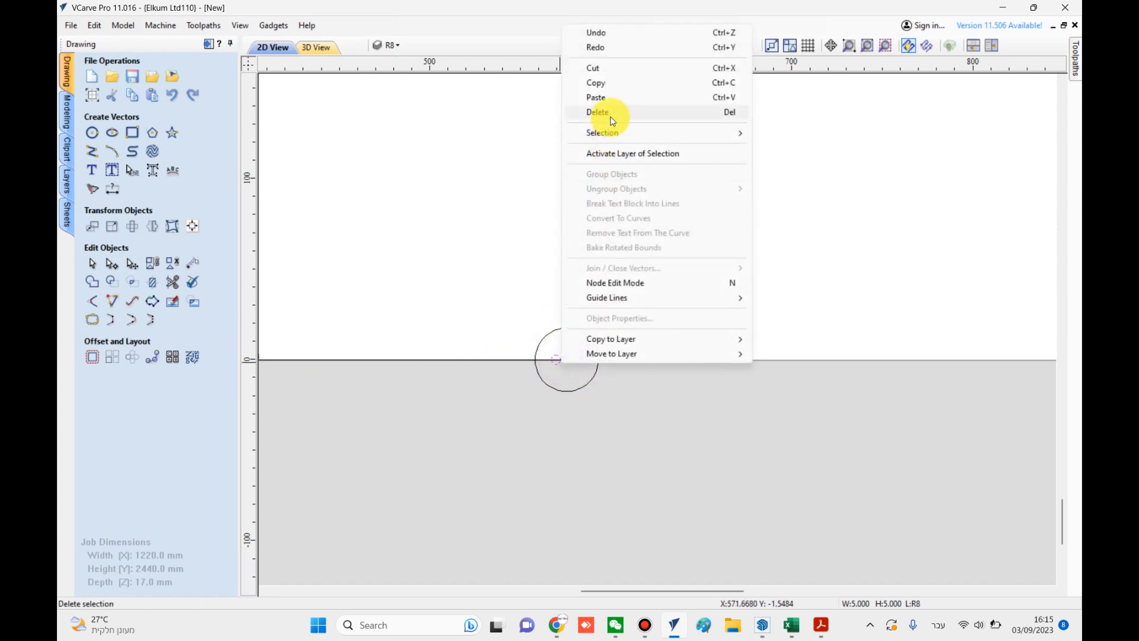
pyautogui.click(611, 95)
# Move the pasted 5 mm circle by a relative Y offset of 24 mm.
pyautogui.scroll(4, 571, 357)
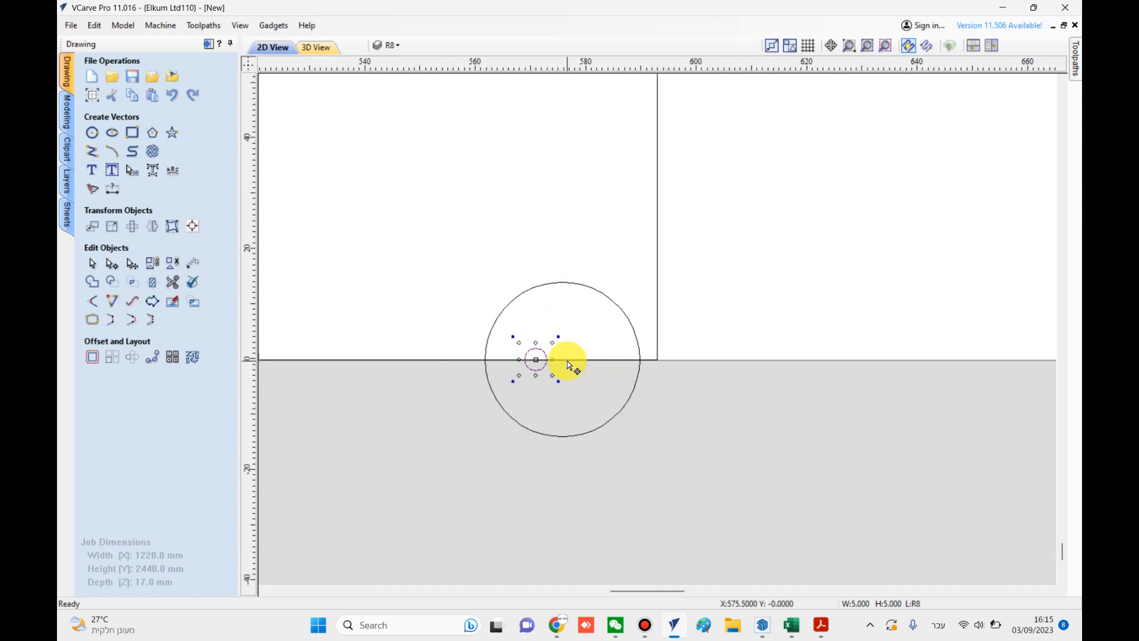
pyautogui.click(92, 226)
pyautogui.doubleClick(157, 220)
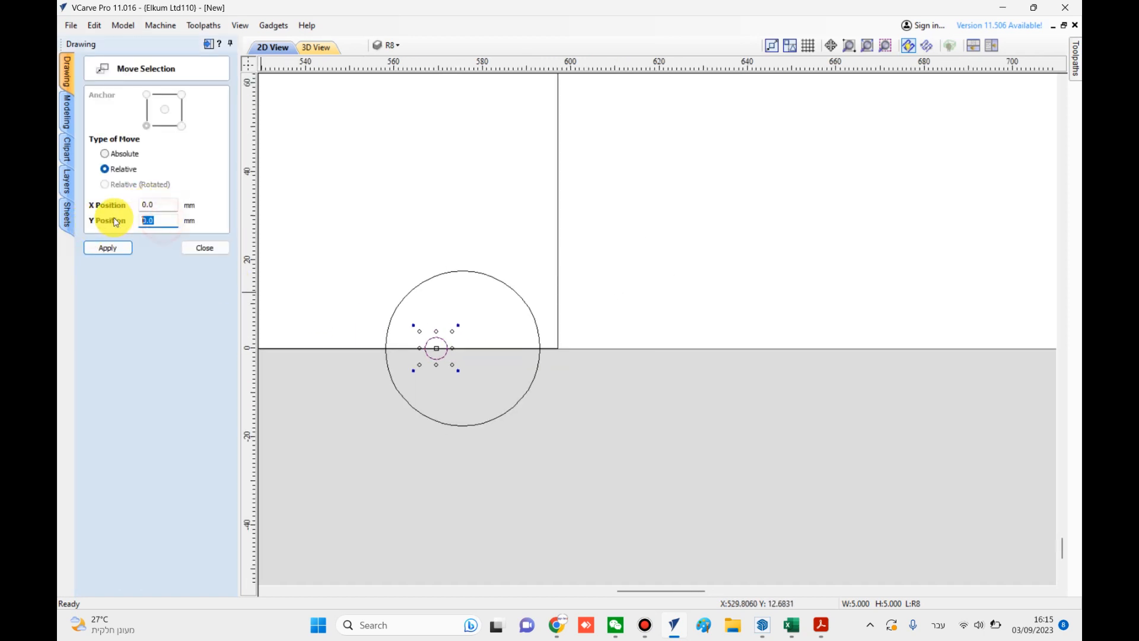
pyautogui.write('24')
pyautogui.press('Return')
# Select the remaining 5 mm circle inside the cup and move it by a relative Y offset of -24 mm.
pyautogui.moveTo(455, 315); pyautogui.dragTo(435, 363)
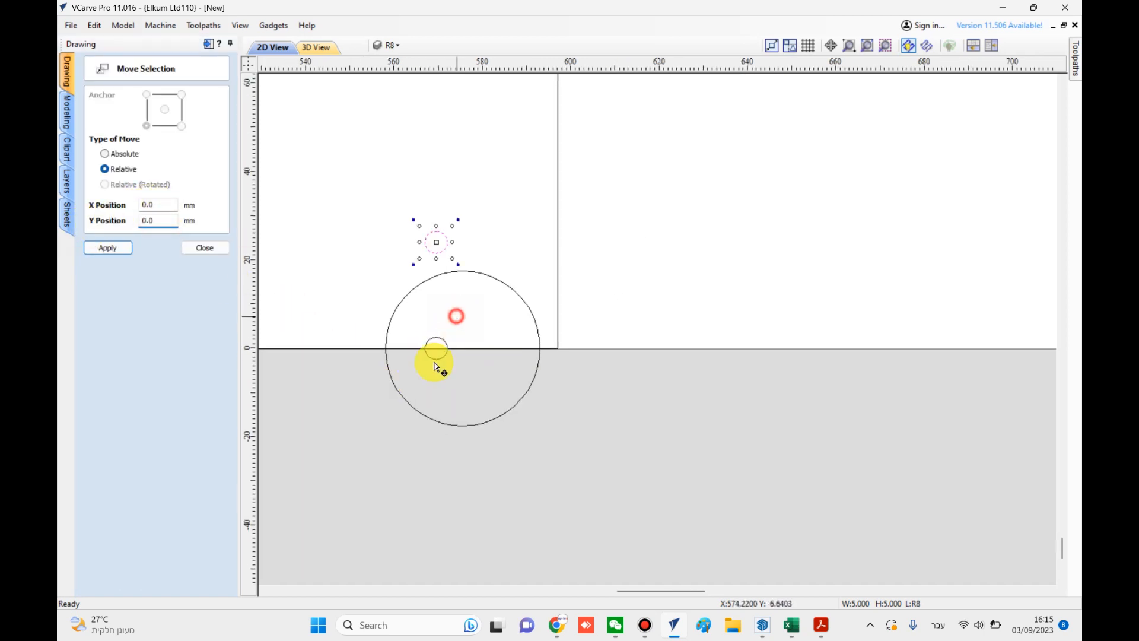
pyautogui.click(423, 363)
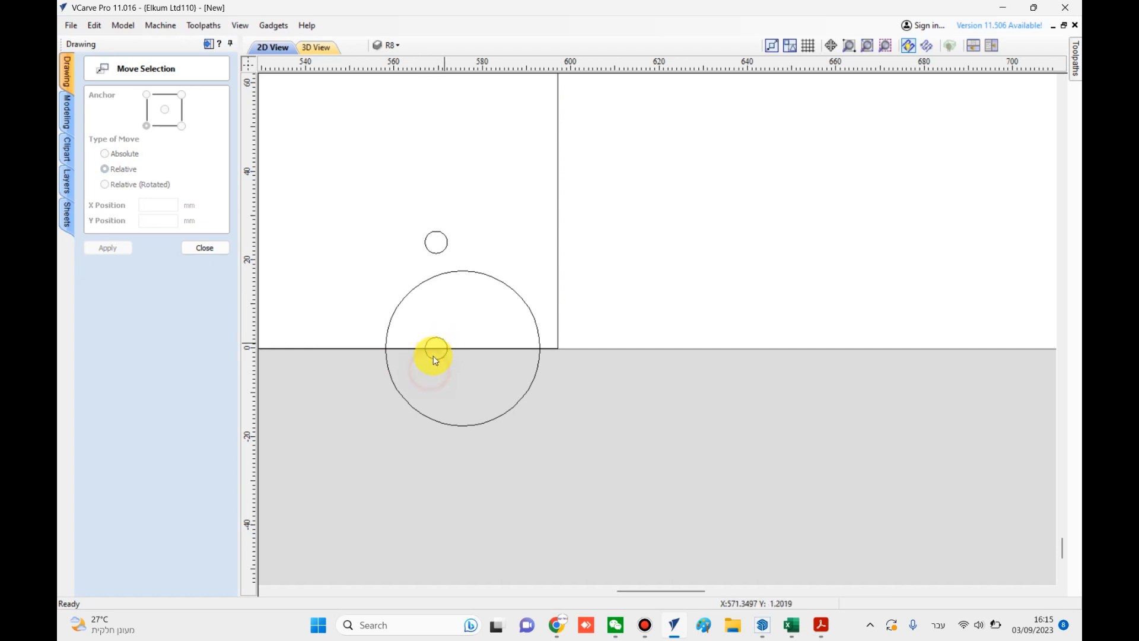
pyautogui.click(435, 358)
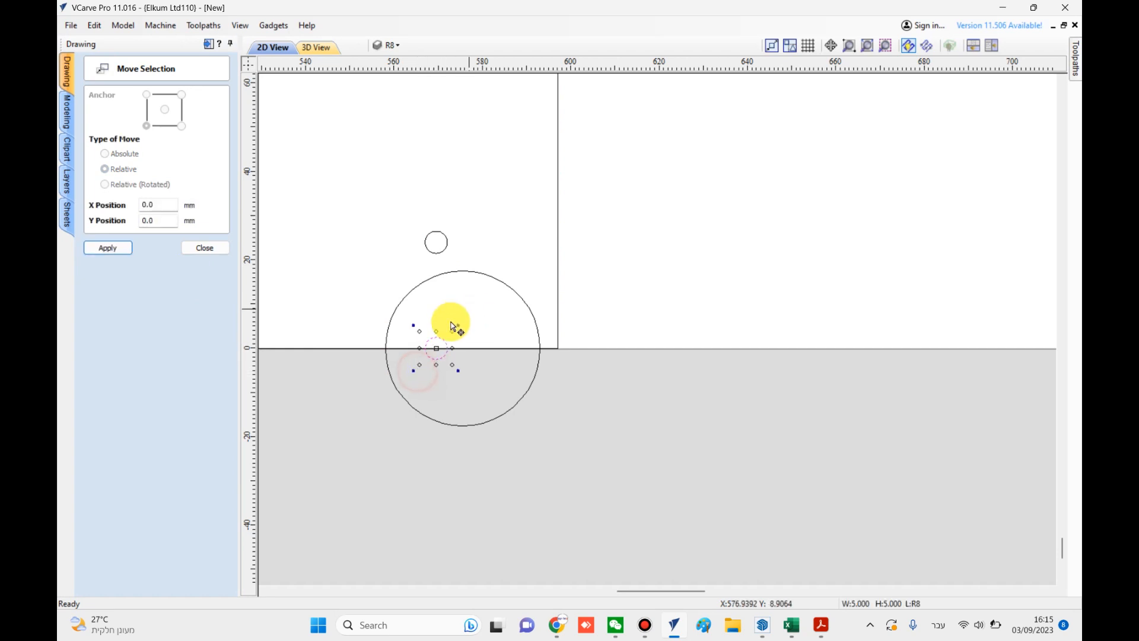
pyautogui.doubleClick(168, 220)
pyautogui.write('-')
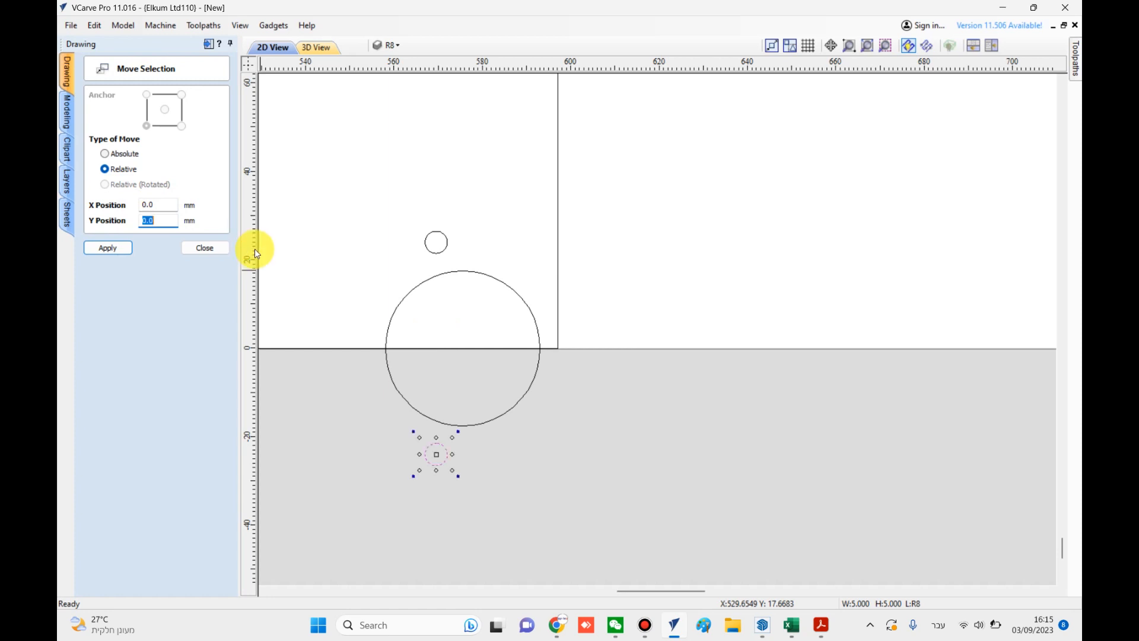
pyautogui.click(205, 247)
# Check the hinge height in the PDF and move the cup and both screw hole circles together by a relative Y offset of 90 mm.
pyautogui.scroll(-3, 373, 301)
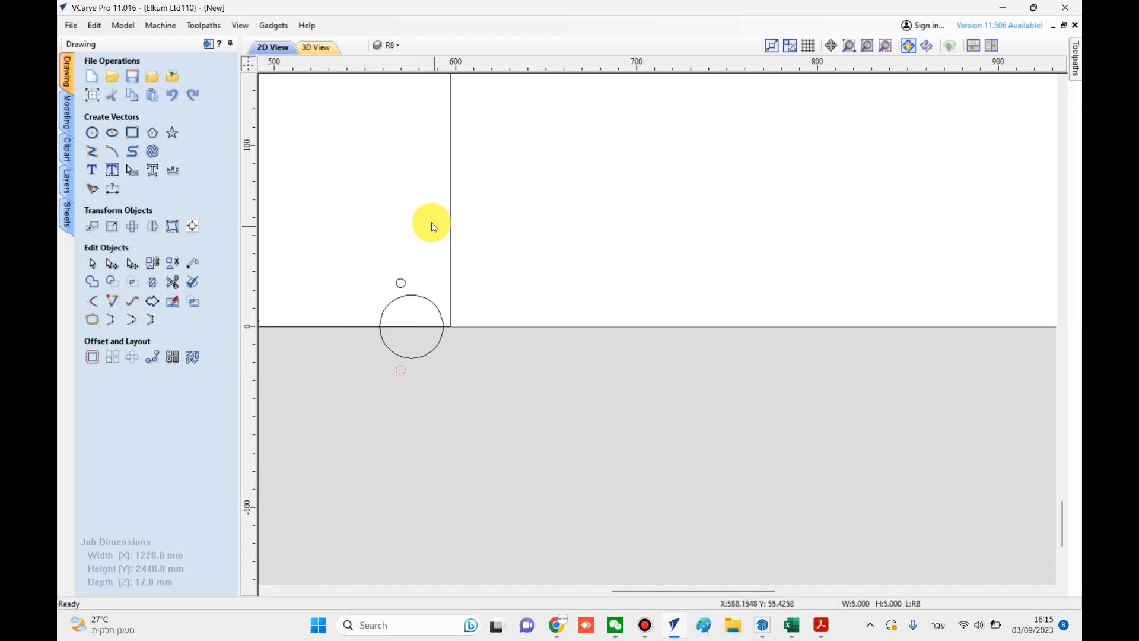
pyautogui.scroll(-2, 424, 202)
pyautogui.click(821, 624)
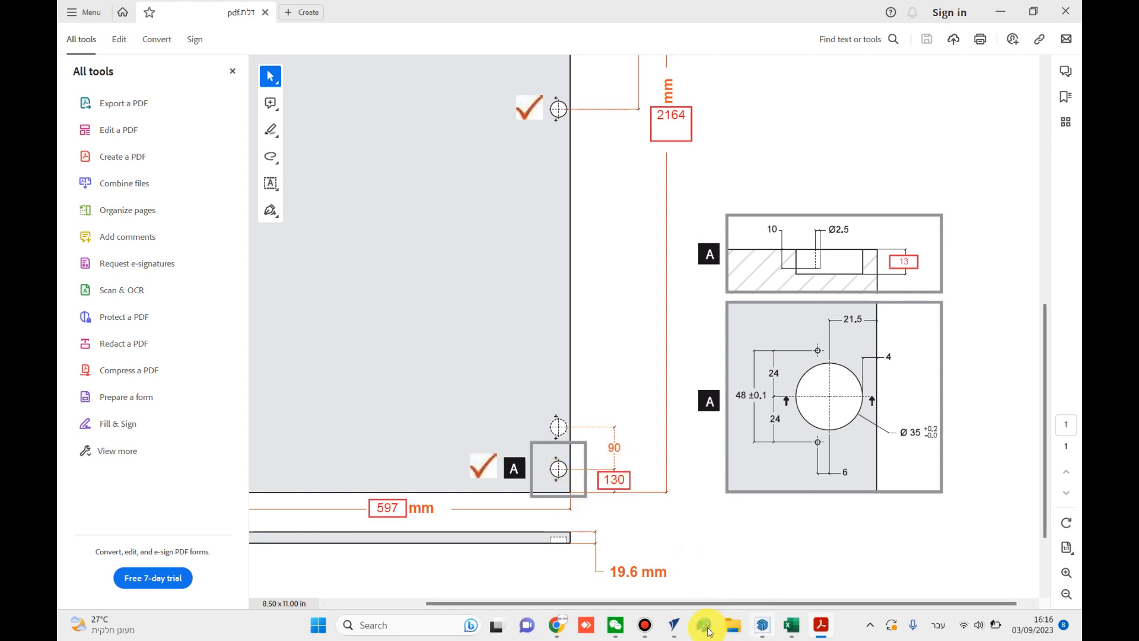
pyautogui.click(671, 626)
pyautogui.moveTo(440, 356); pyautogui.dragTo(502, 283)
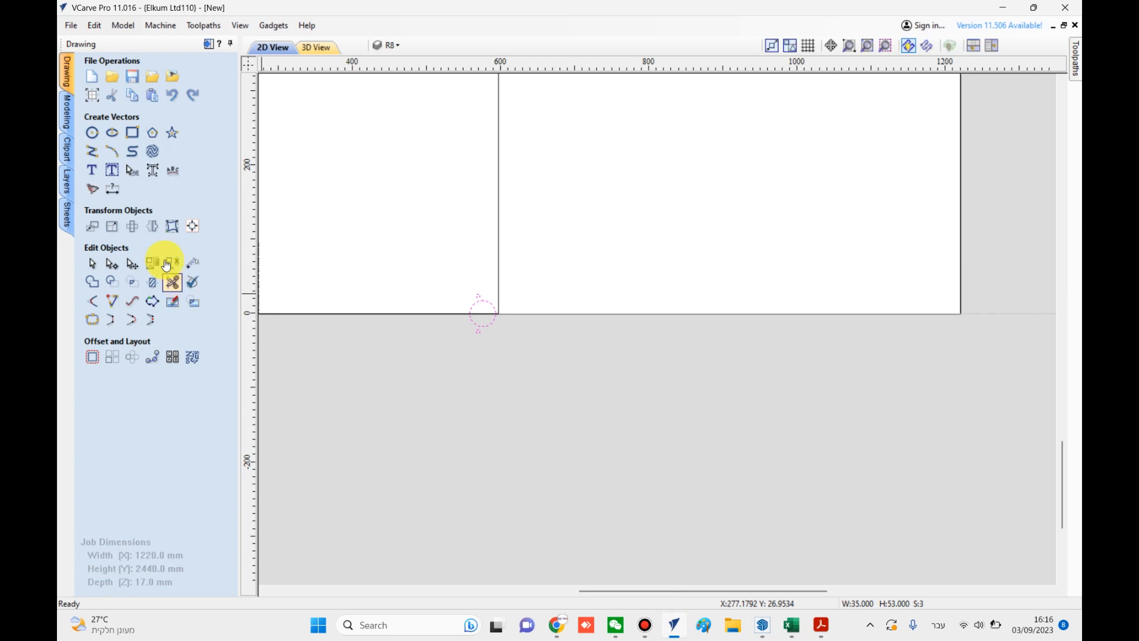
pyautogui.click(90, 228)
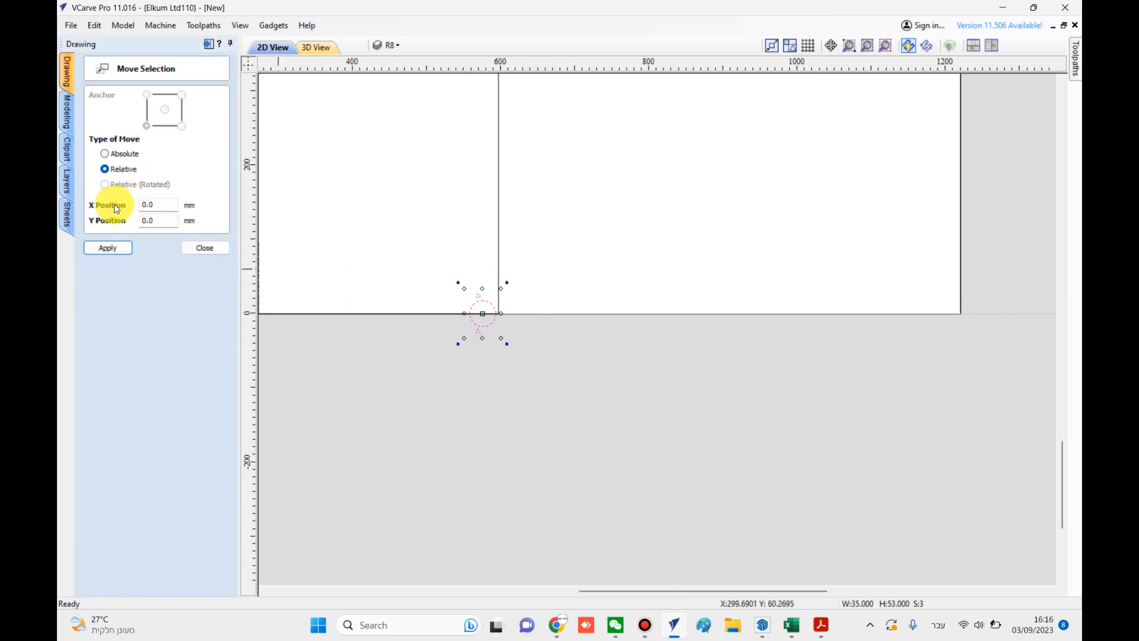
pyautogui.click(158, 224)
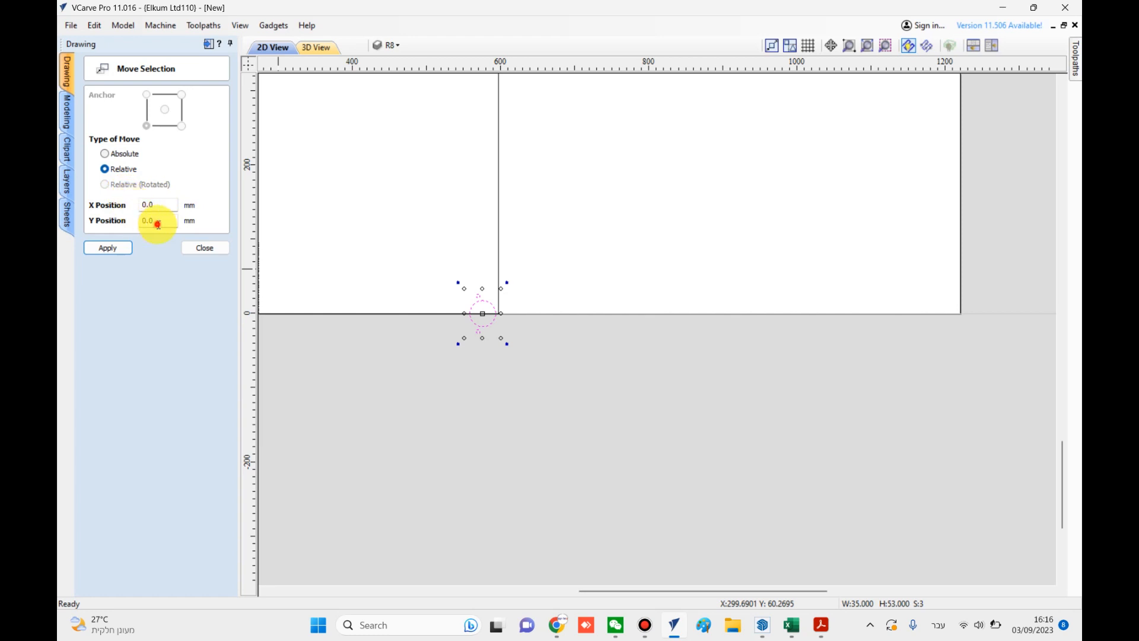
pyautogui.write('9')
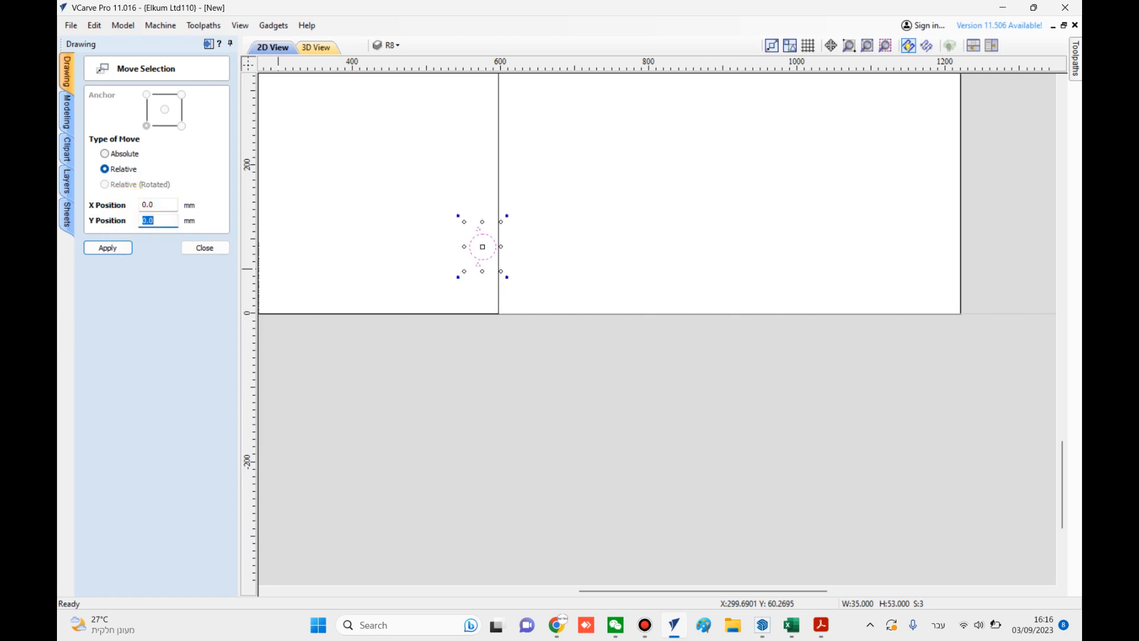
pyautogui.click(202, 248)
pyautogui.click(508, 236)
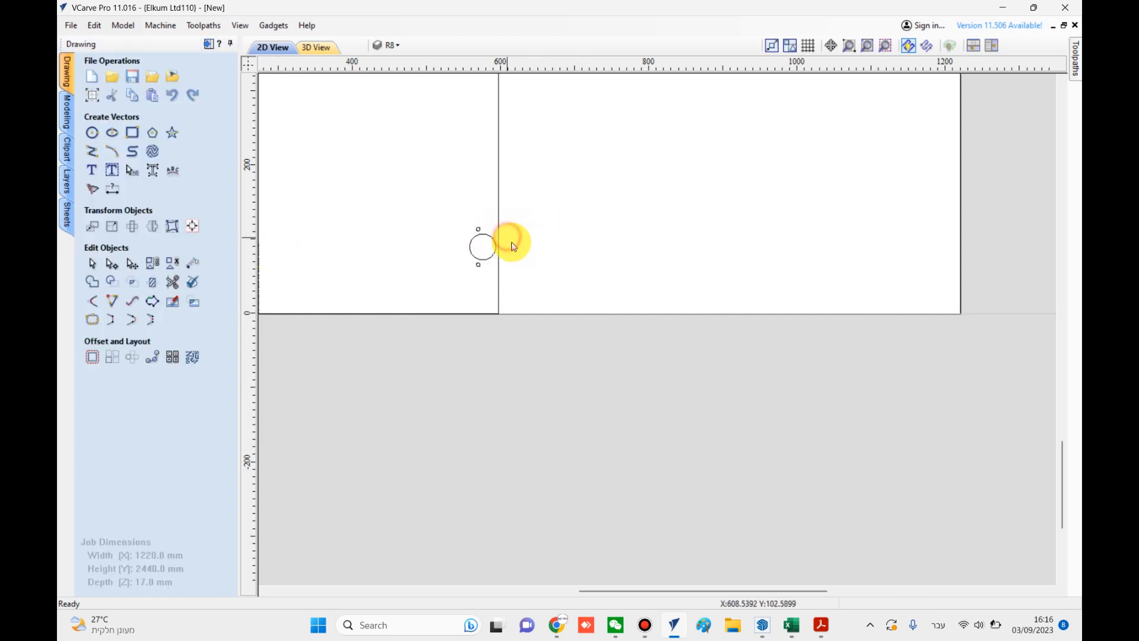
# Measure the cup centre's height above the door's bottom edge with a length dimension, and delete that dimension.
pyautogui.scroll(1, 515, 253)
pyautogui.click(112, 189)
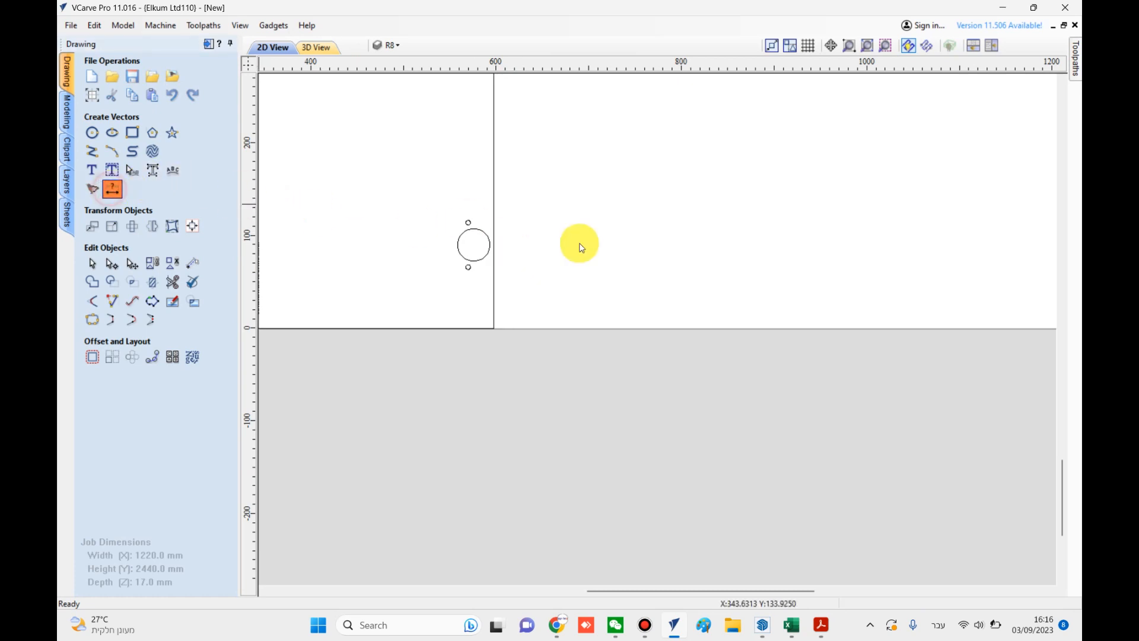
pyautogui.scroll(3, 466, 234)
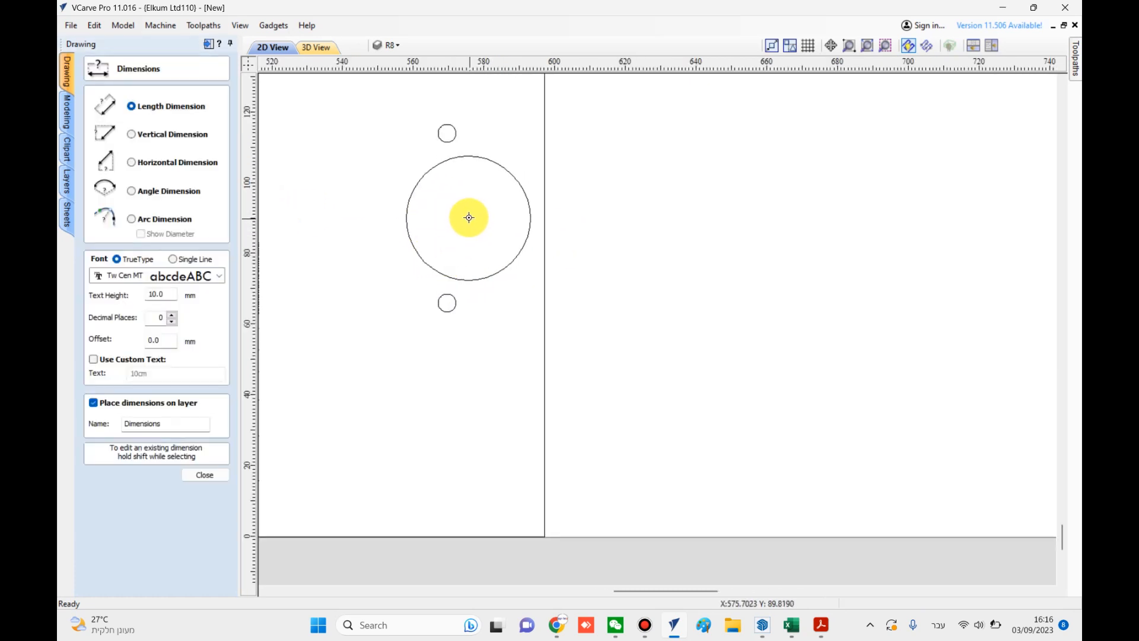
pyautogui.scroll(-1, 457, 375)
pyautogui.click(467, 476)
pyautogui.click(592, 363)
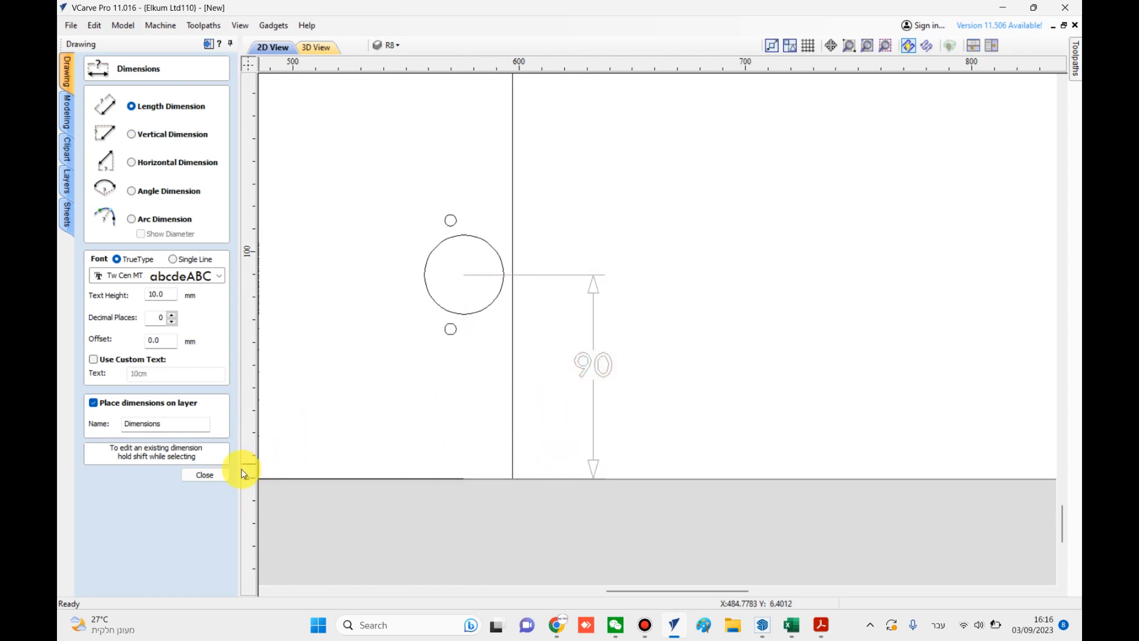
pyautogui.click(640, 346)
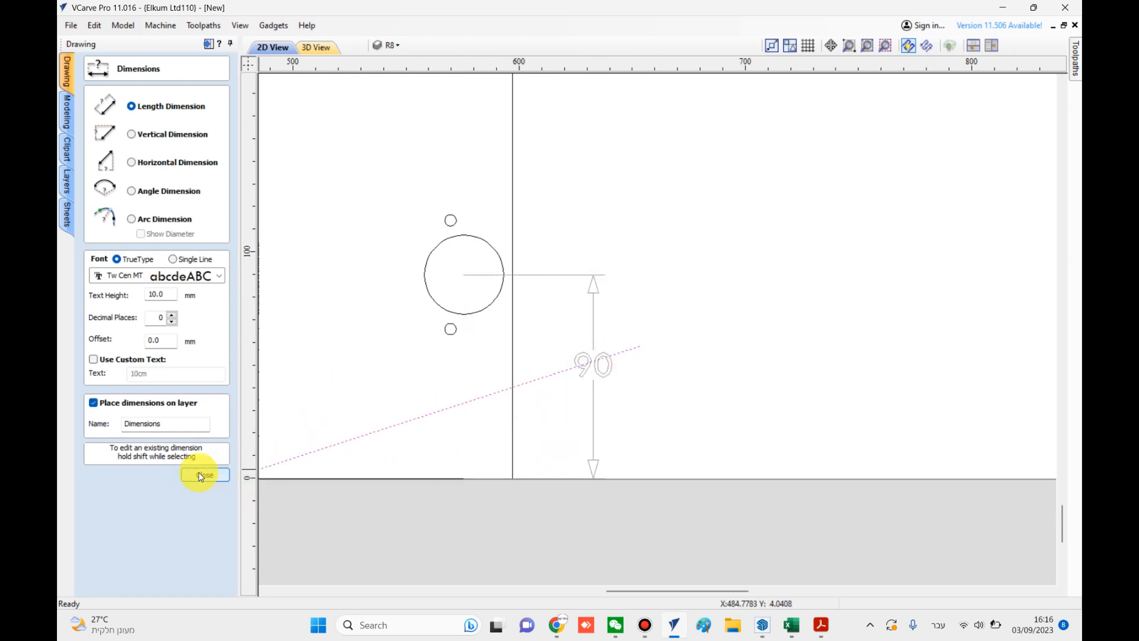
pyautogui.click(204, 474)
pyautogui.click(592, 362)
pyautogui.press('Delete')
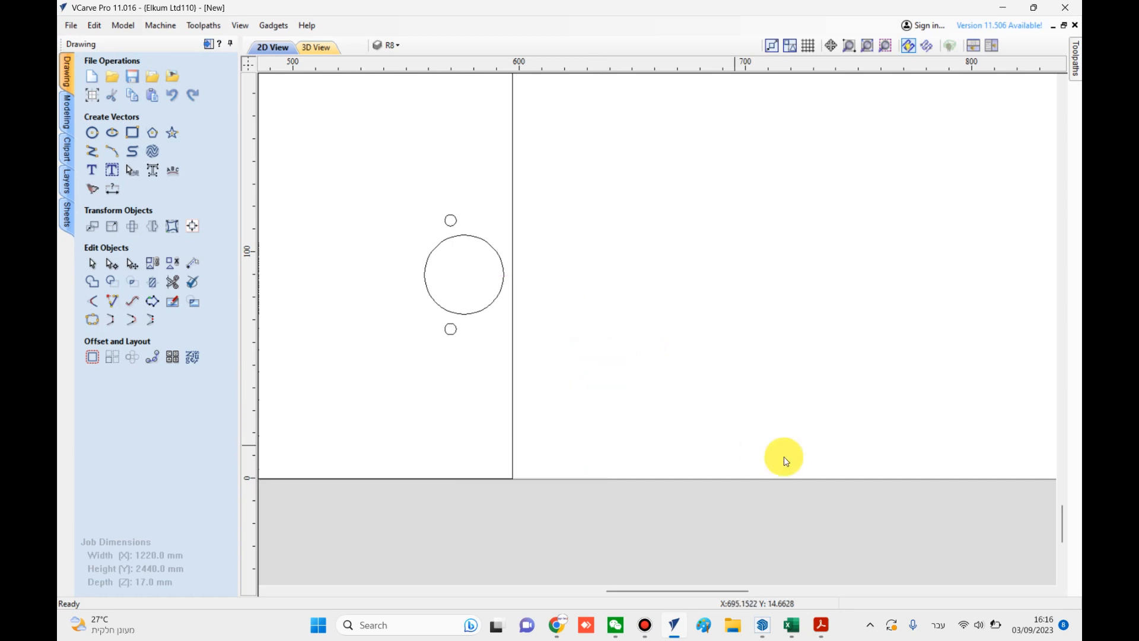
# Select the cup and both screw hole circles, copy them and paste the duplicate in place.
pyautogui.scroll(-3, 765, 442)
pyautogui.click(627, 414)
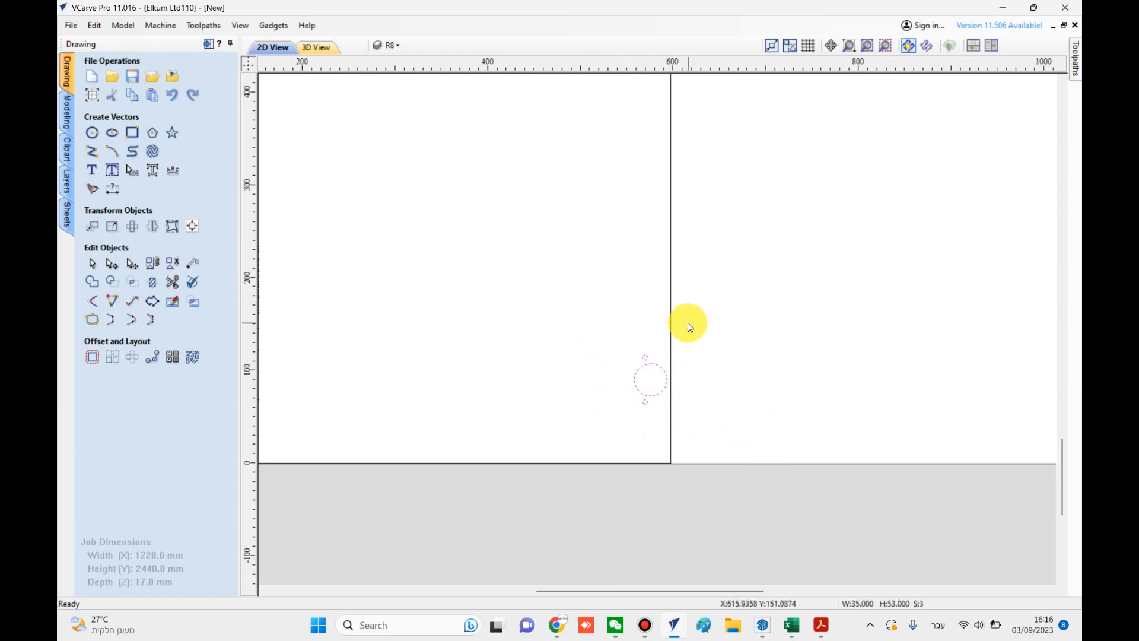
pyautogui.rightClick(655, 373)
pyautogui.click(720, 105)
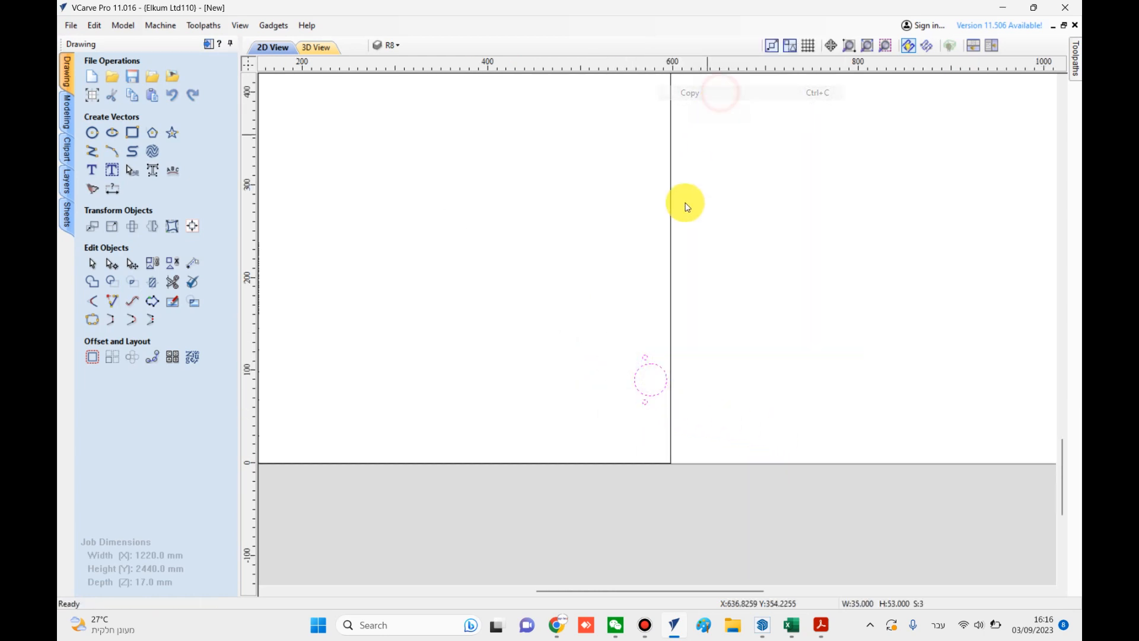
pyautogui.rightClick(649, 364)
pyautogui.click(717, 104)
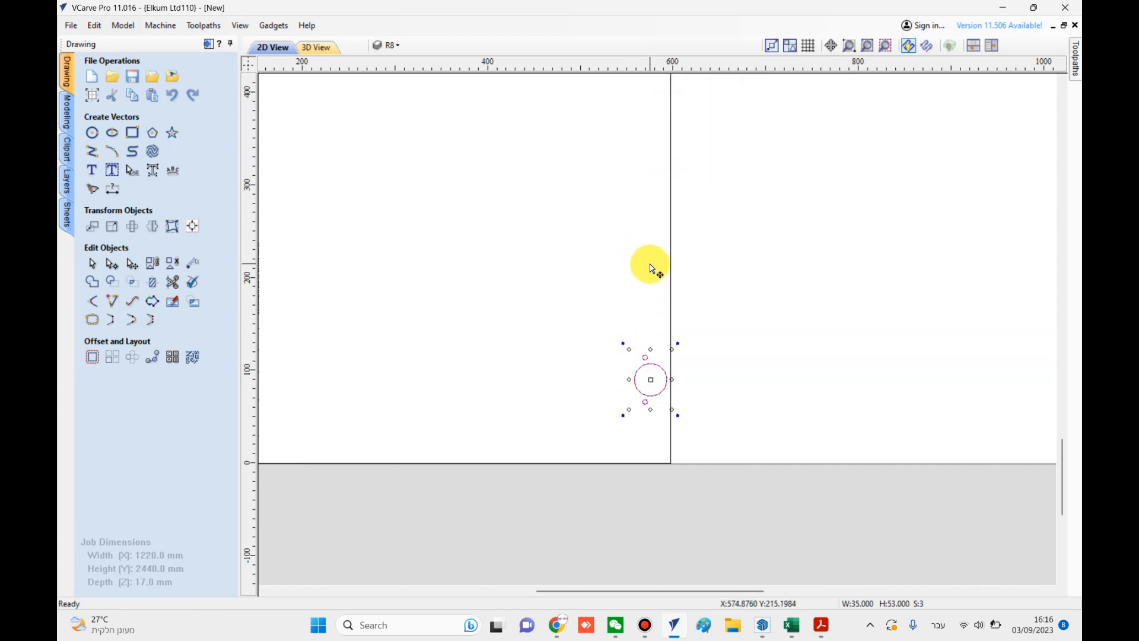
# Check the hinge spacing in the PDF and try moving the duplicated hinge pattern by a relative Y offset of 40 mm.
pyautogui.click(821, 624)
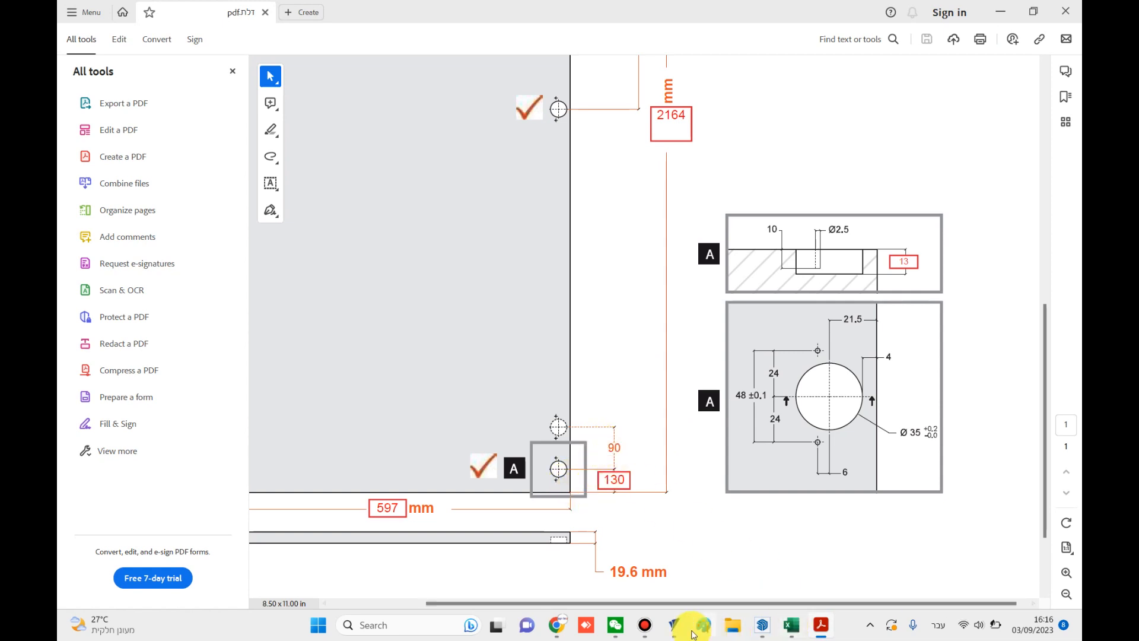
pyautogui.click(674, 624)
pyautogui.click(111, 229)
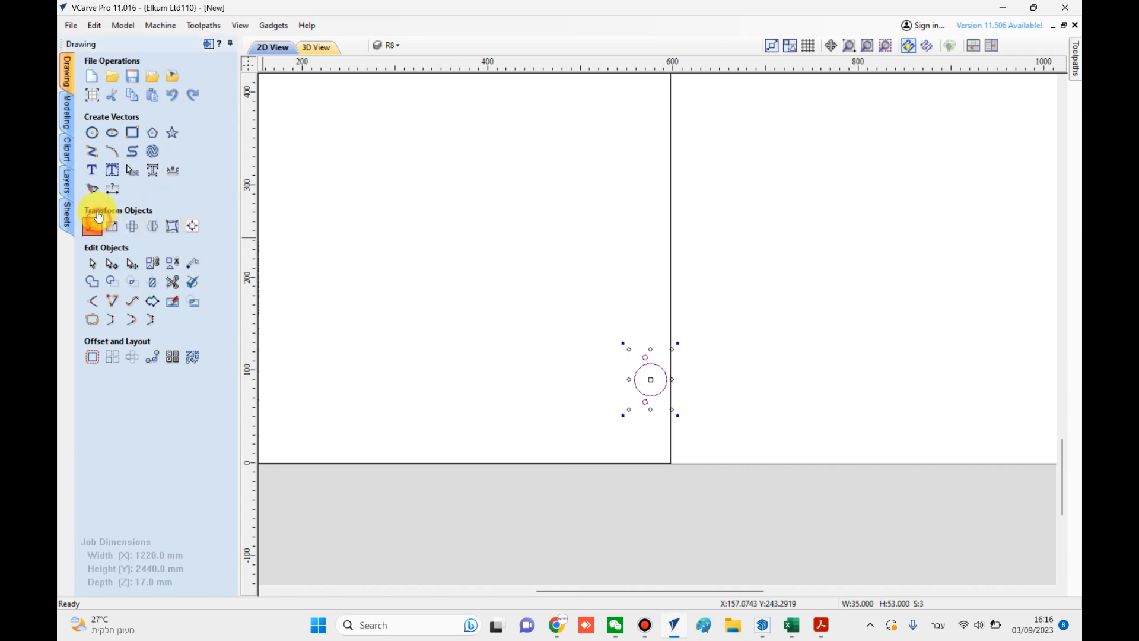
pyautogui.click(152, 221)
pyautogui.write('40')
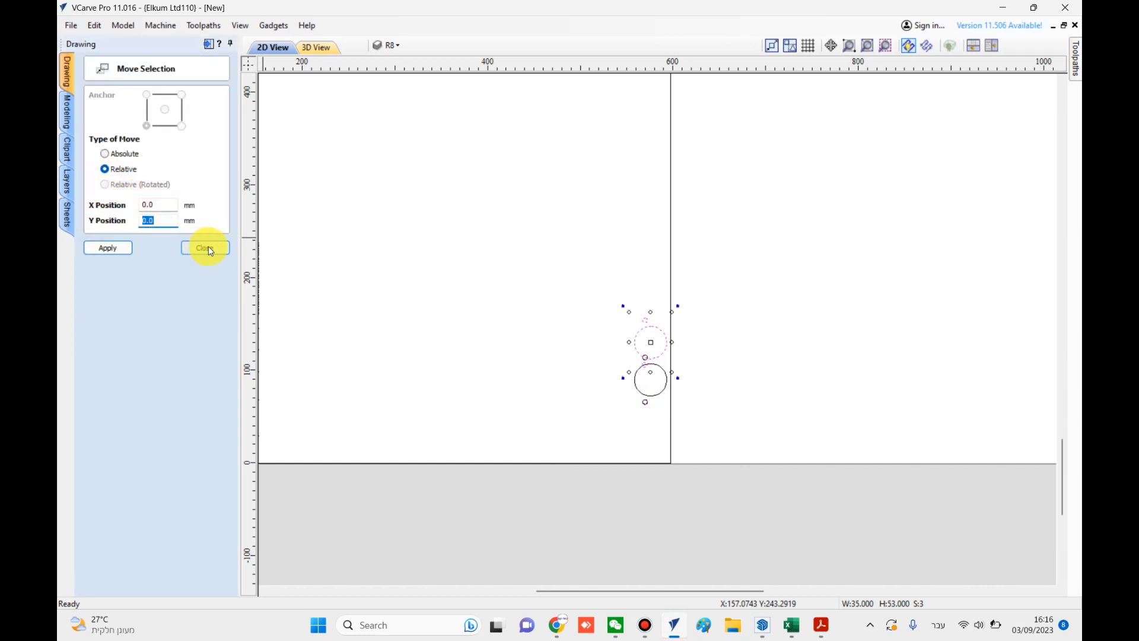
pyautogui.click(205, 248)
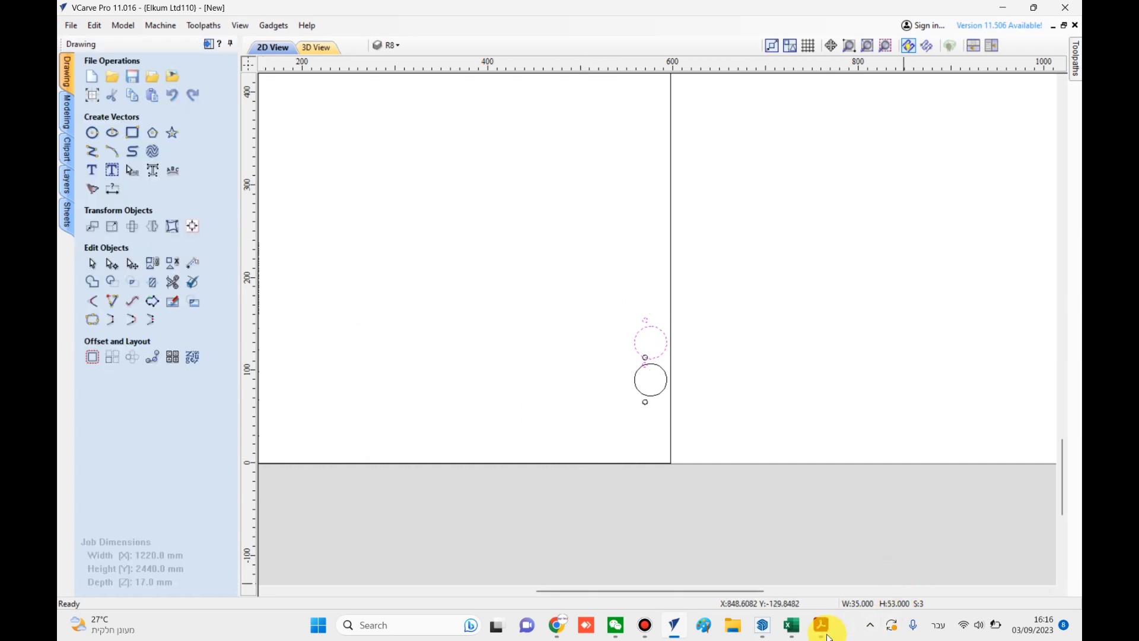
# Recheck the lower hinge dimensions in the PDF and move the duplicated hinge pattern by a relative Y offset of 90 mm.
pyautogui.click(821, 625)
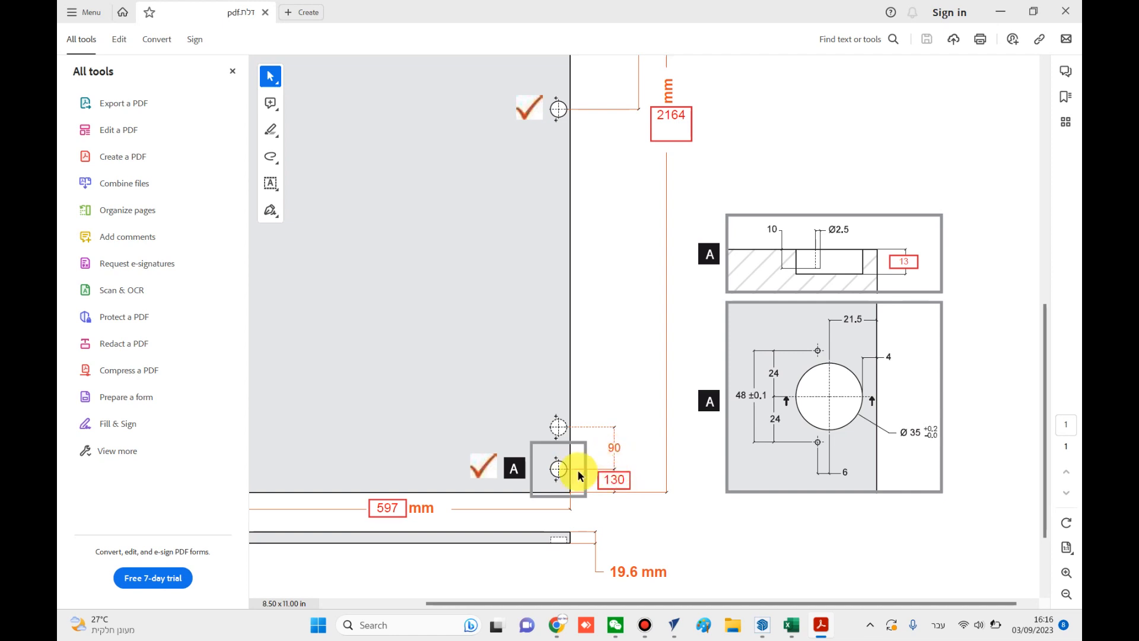
pyautogui.hotkey('alt', 'Tab')
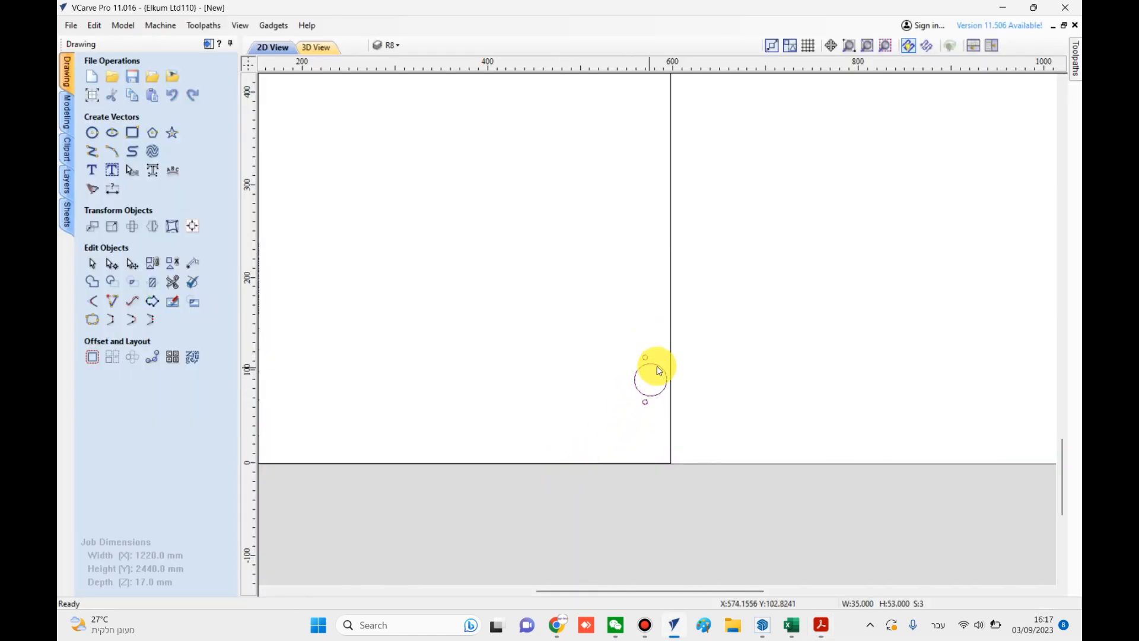
pyautogui.click(94, 225)
pyautogui.doubleClick(152, 220)
pyautogui.write('9')
pyautogui.click(190, 249)
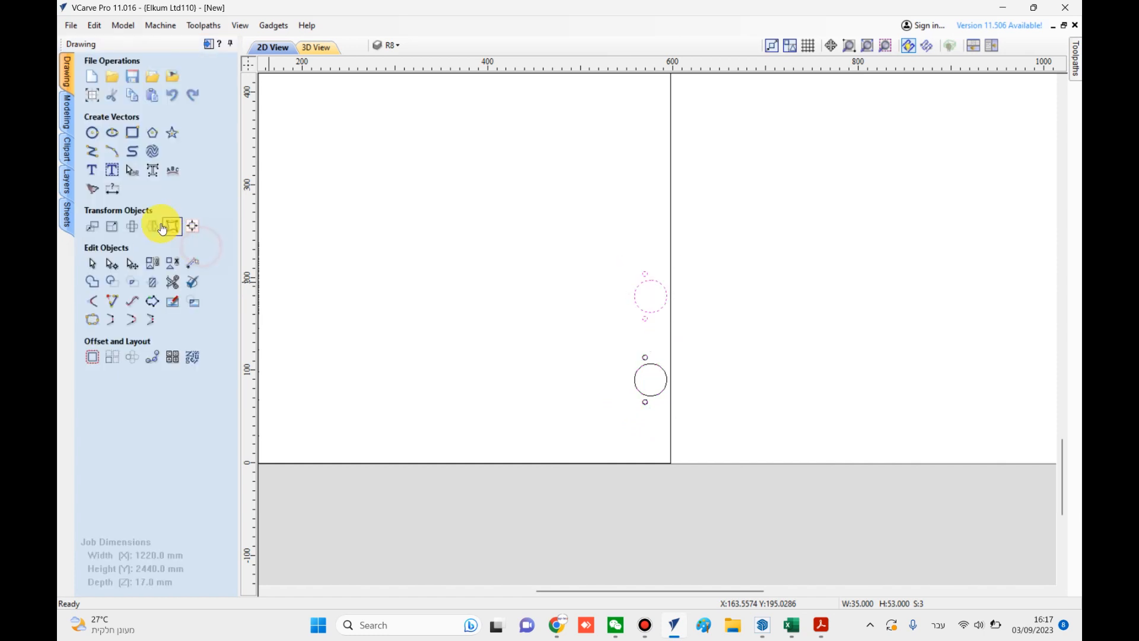
# Add a length dimension from the lower cup's centre to the door's bottom edge, placed outside the door.
pyautogui.click(112, 189)
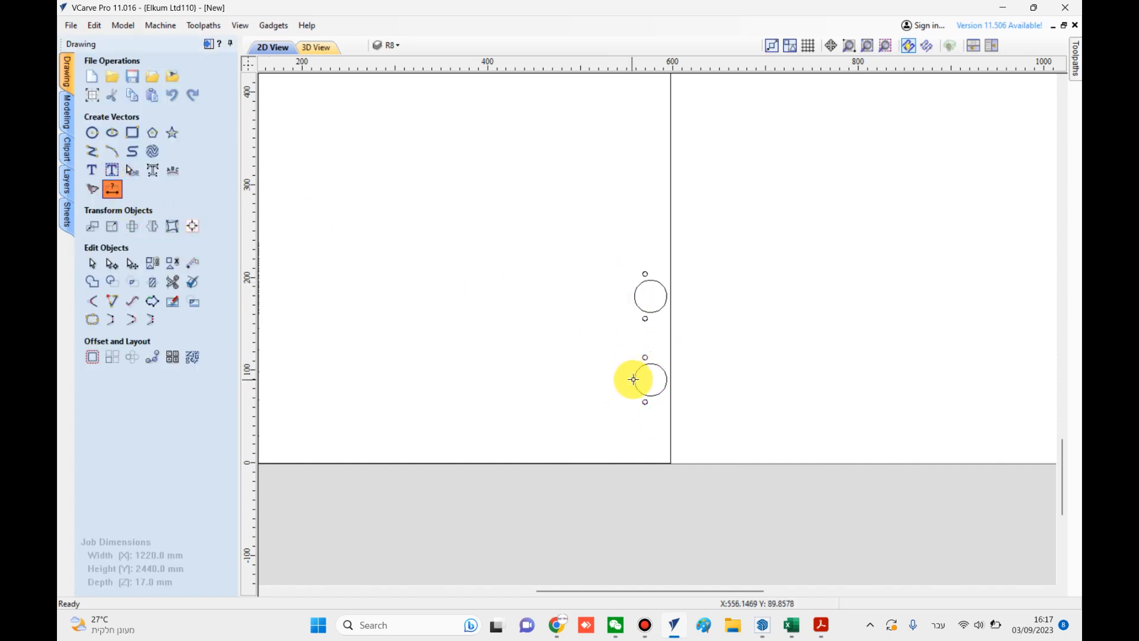
pyautogui.click(652, 459)
pyautogui.click(729, 432)
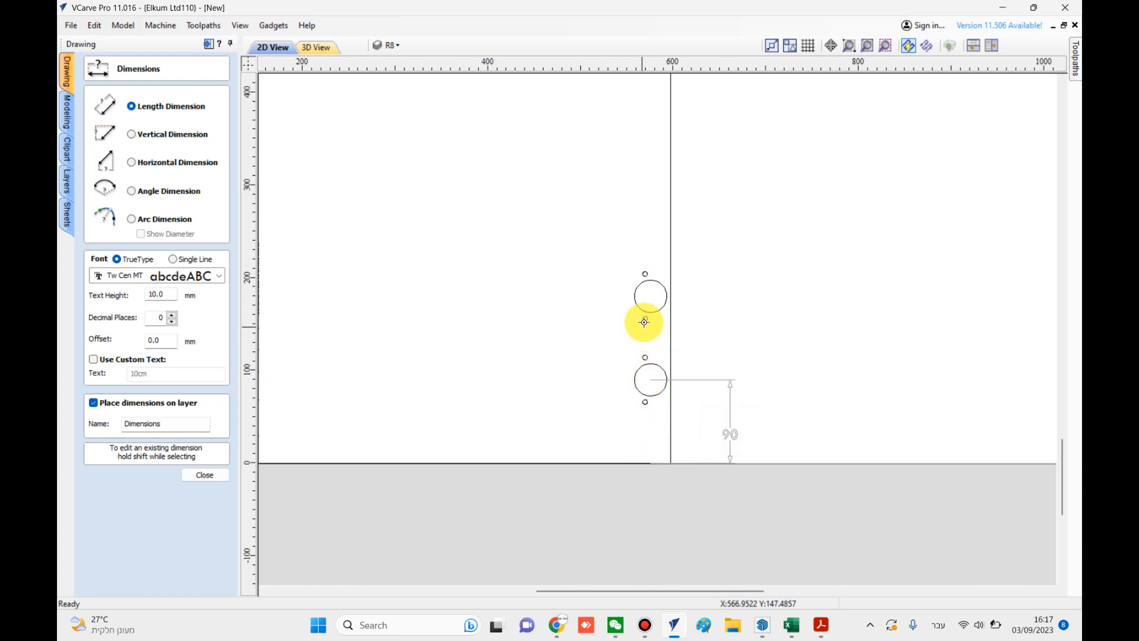
# Dimension the spacing between the two cup centres, compare it with the PDF, and delete that dimension.
pyautogui.click(651, 295)
pyautogui.click(651, 380)
pyautogui.click(719, 336)
pyautogui.click(205, 474)
pyautogui.moveTo(810, 307); pyautogui.dragTo(703, 452)
pyautogui.click(820, 625)
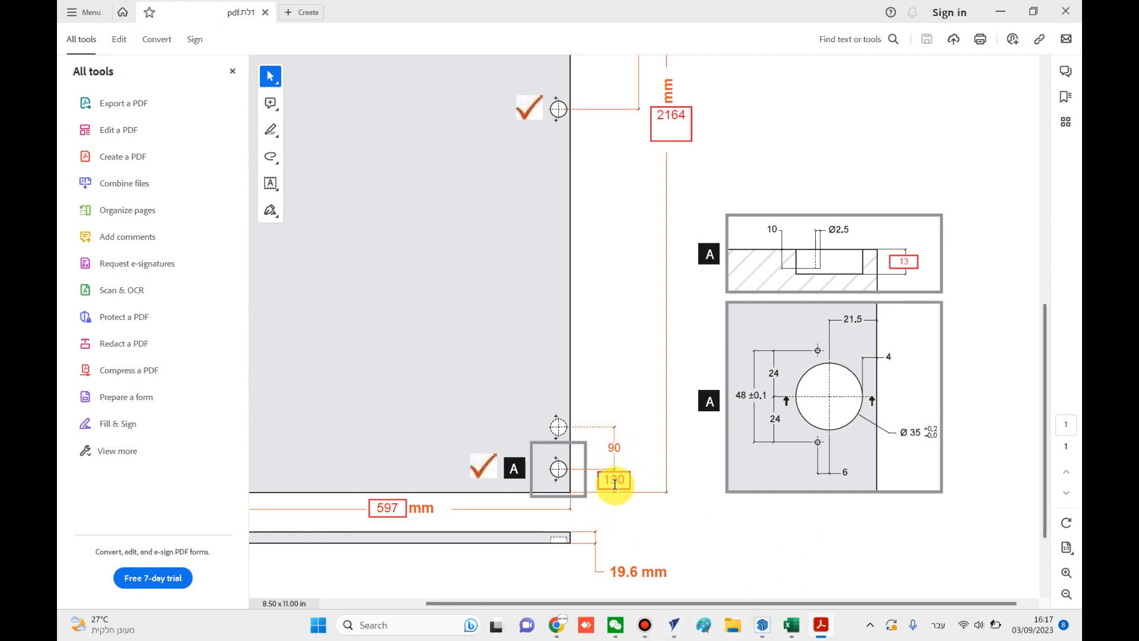
pyautogui.click(674, 625)
pyautogui.click(739, 322)
pyautogui.click(723, 338)
pyautogui.press('Delete')
# Select the upper cup with its two screw holes and move them by a relative Y offset of 40 mm.
pyautogui.moveTo(630, 323); pyautogui.dragTo(670, 255)
pyautogui.click(92, 226)
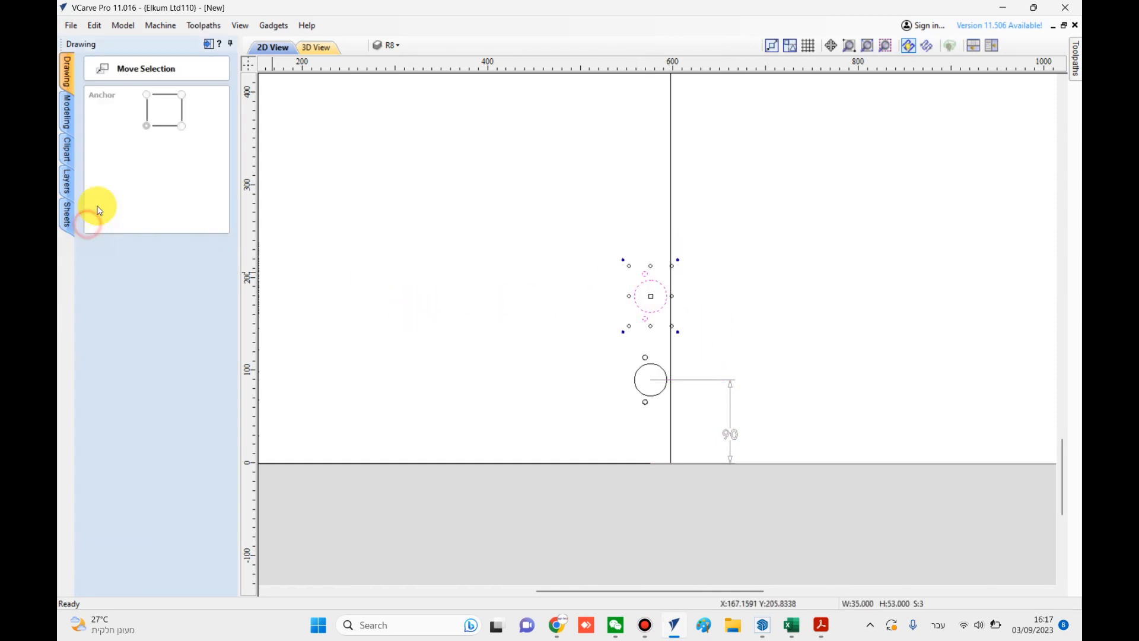
pyautogui.click(158, 205)
pyautogui.doubleClick(157, 221)
pyautogui.write('40')
pyautogui.press('Return')
pyautogui.click(202, 248)
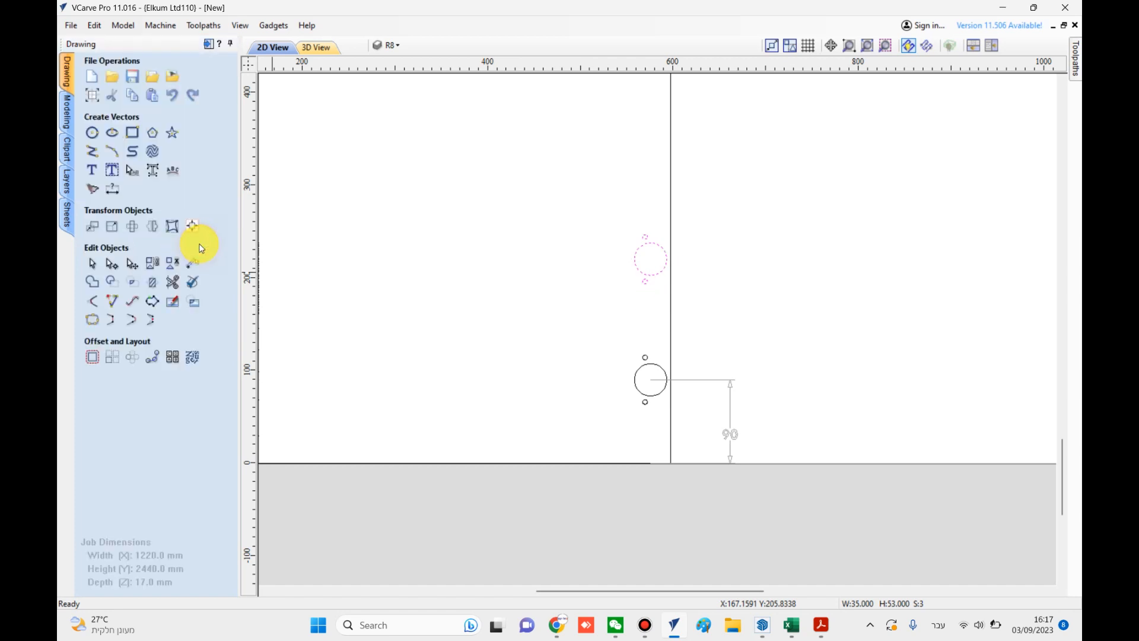
# Add a length dimension between the upper and lower cup centres, placed outside the door.
pyautogui.click(105, 191)
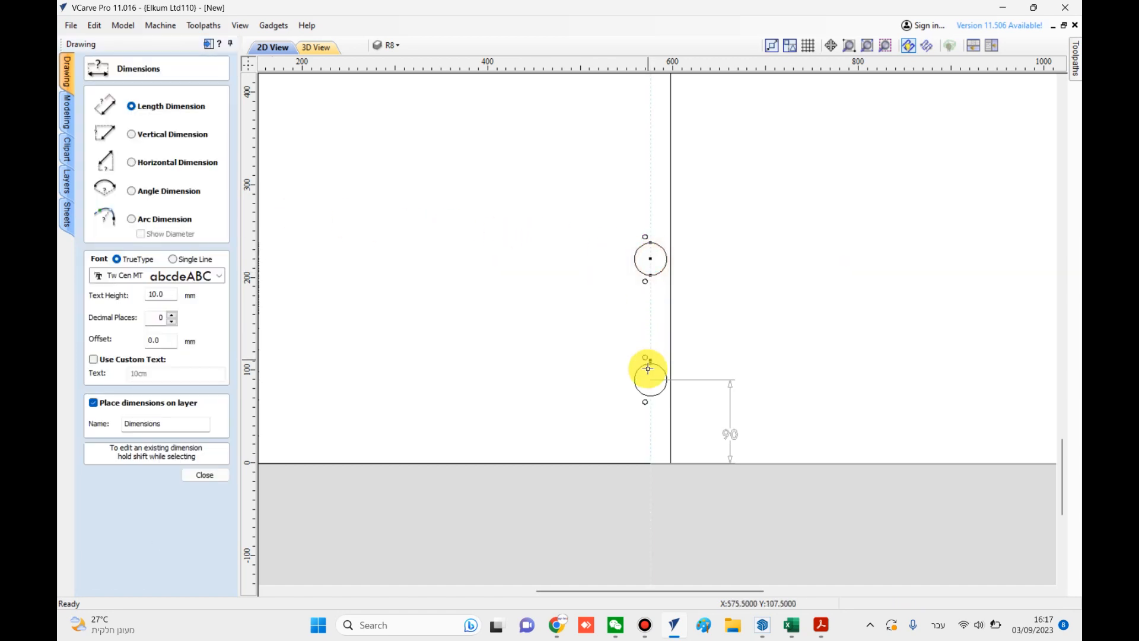
pyautogui.click(728, 309)
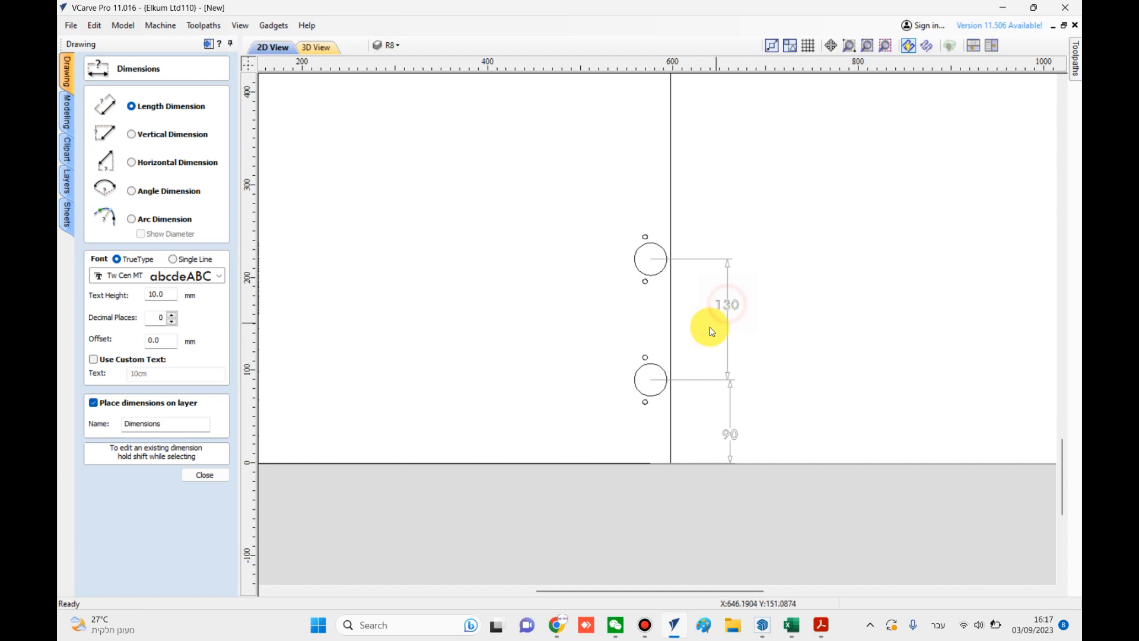
pyautogui.click(205, 475)
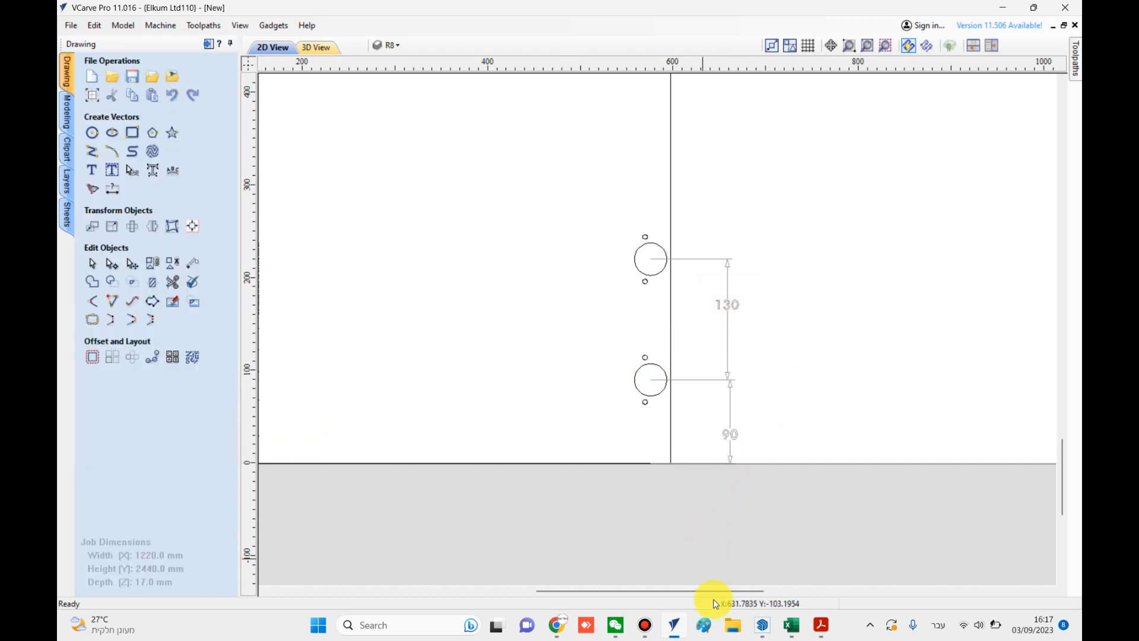
# Compare the two lower hinge distances with the PDF and examine the positions given for the middle and upper hinges.
pyautogui.click(821, 625)
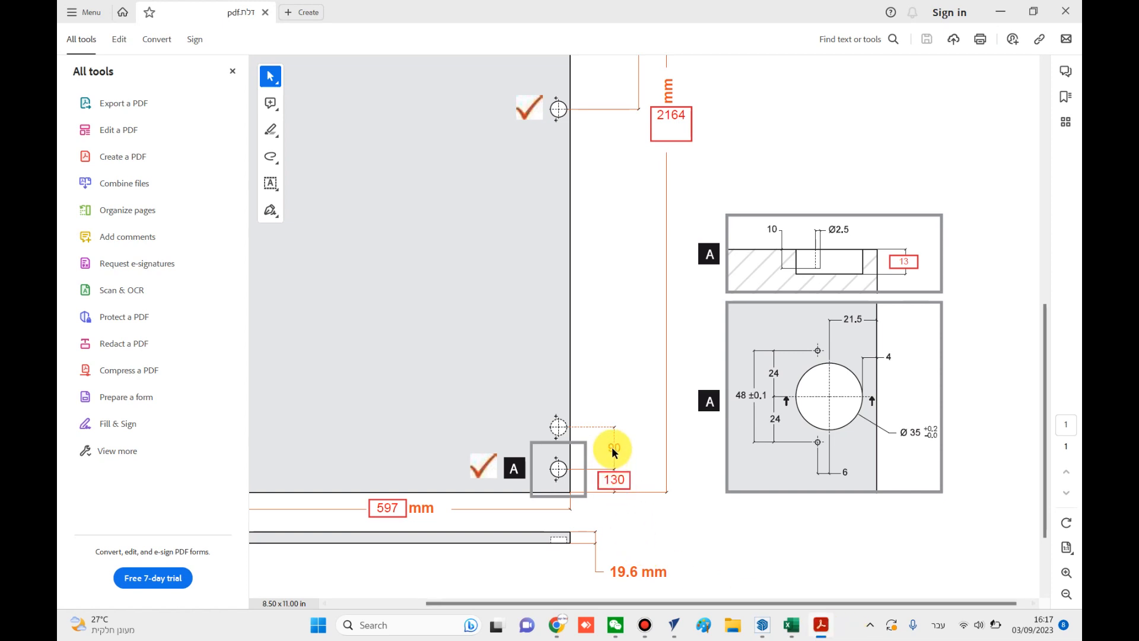
pyautogui.click(674, 624)
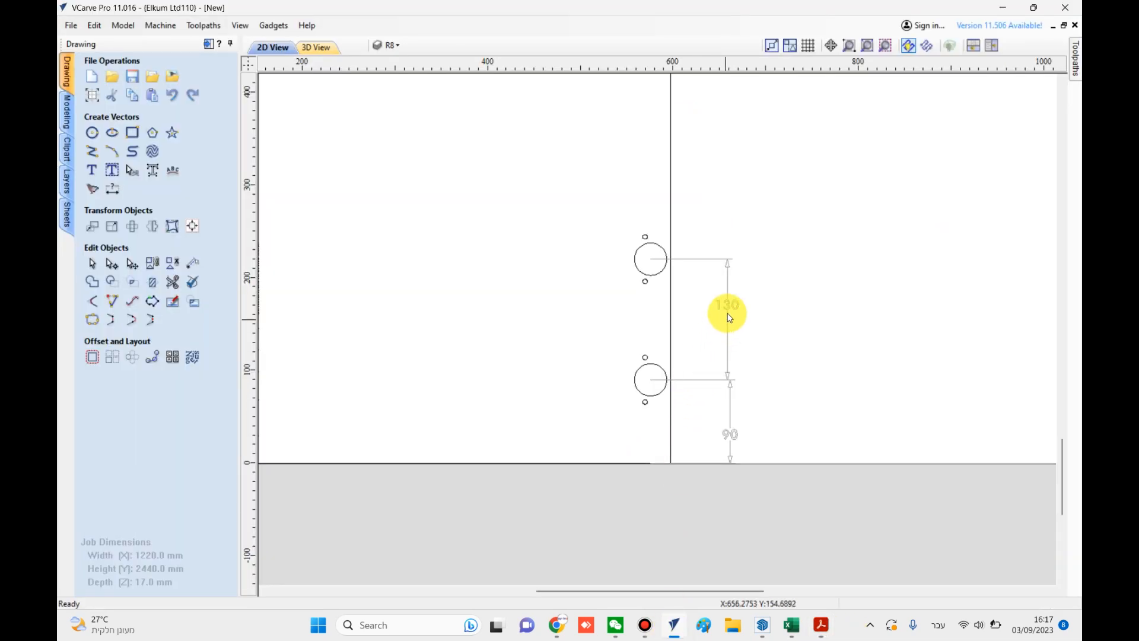
pyautogui.click(676, 626)
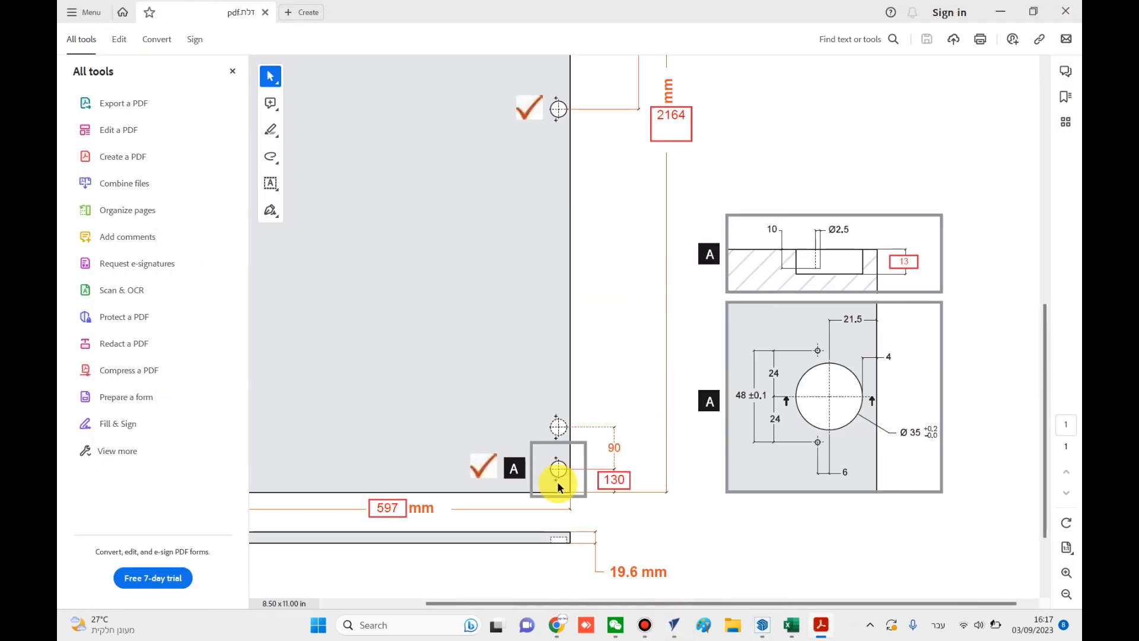
pyautogui.scroll(-1, 564, 409)
pyautogui.scroll(3, 590, 315)
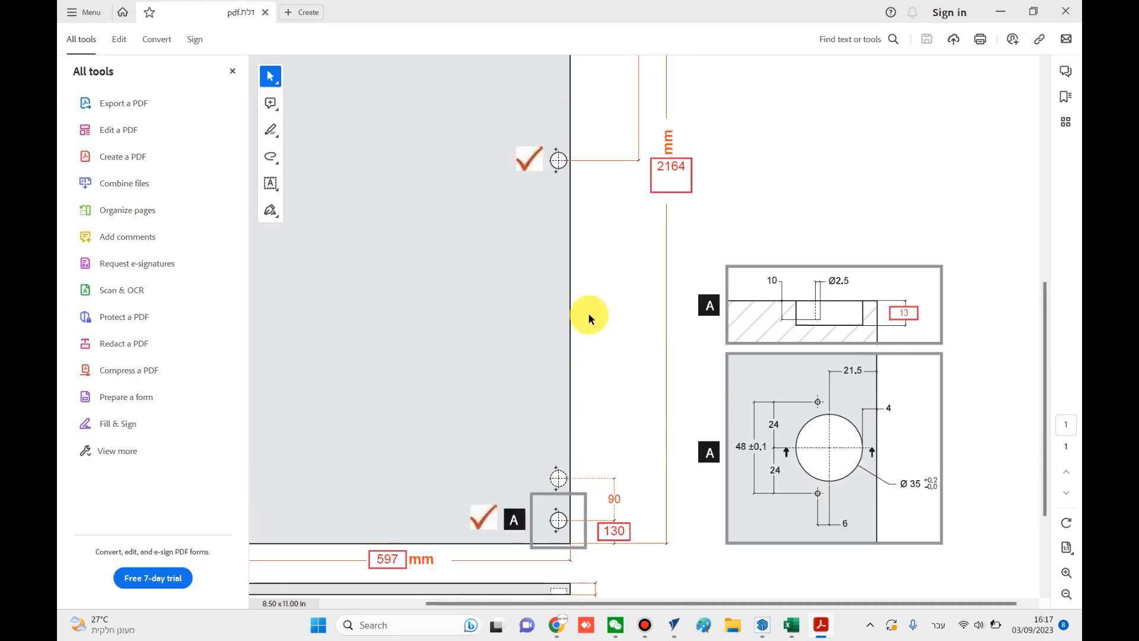
pyautogui.scroll(-1, 599, 196)
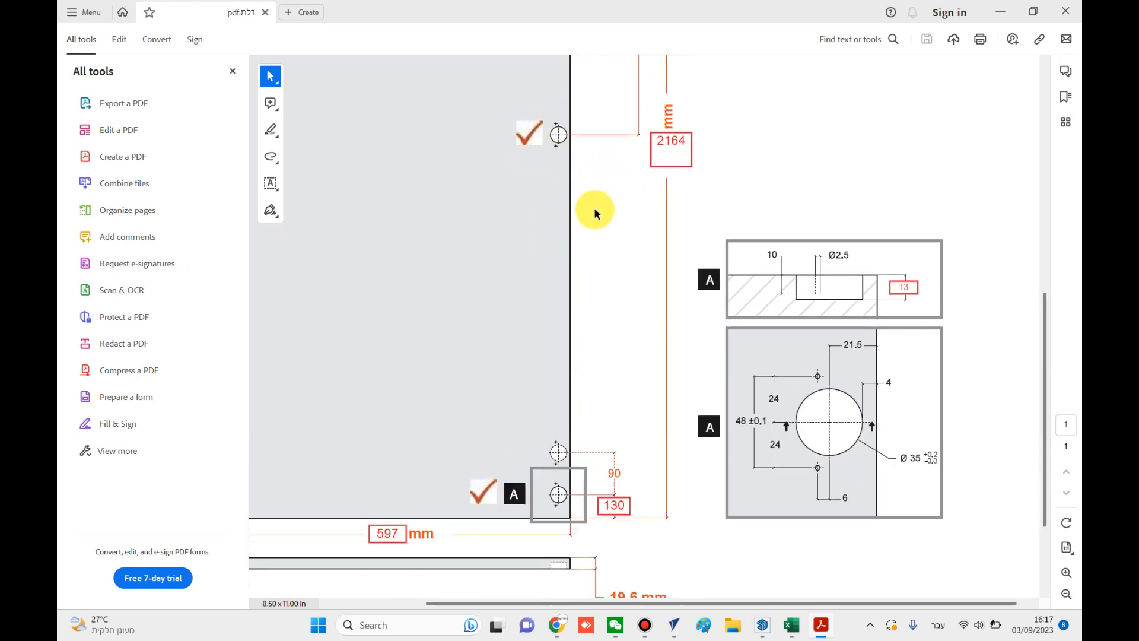
pyautogui.scroll(5, 596, 226)
pyautogui.scroll(4, 589, 285)
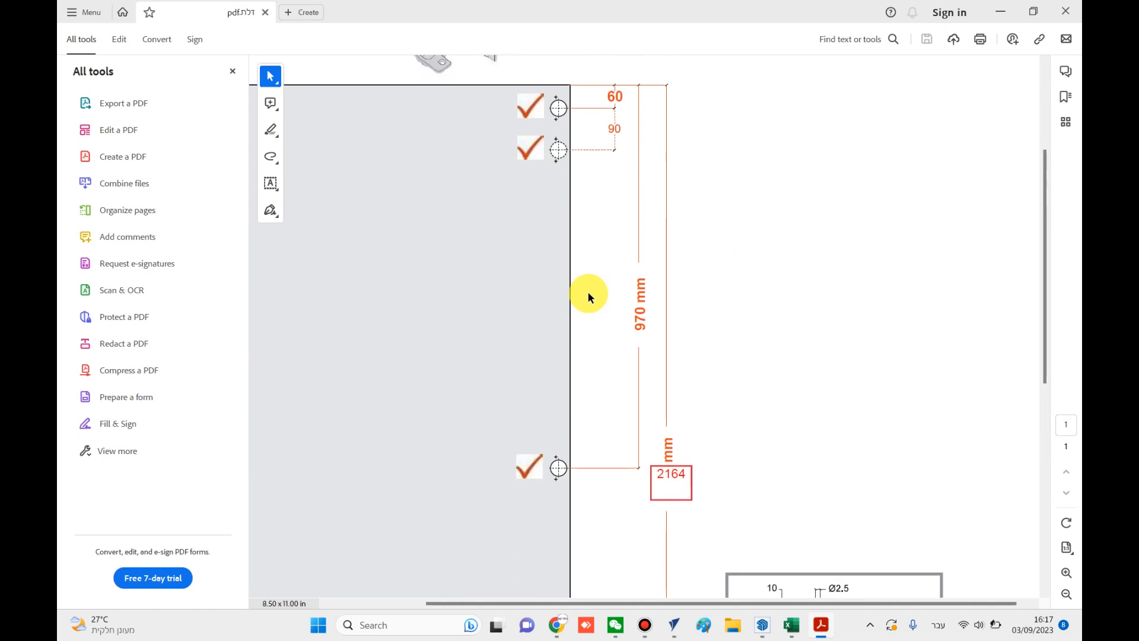
pyautogui.scroll(-1, 594, 178)
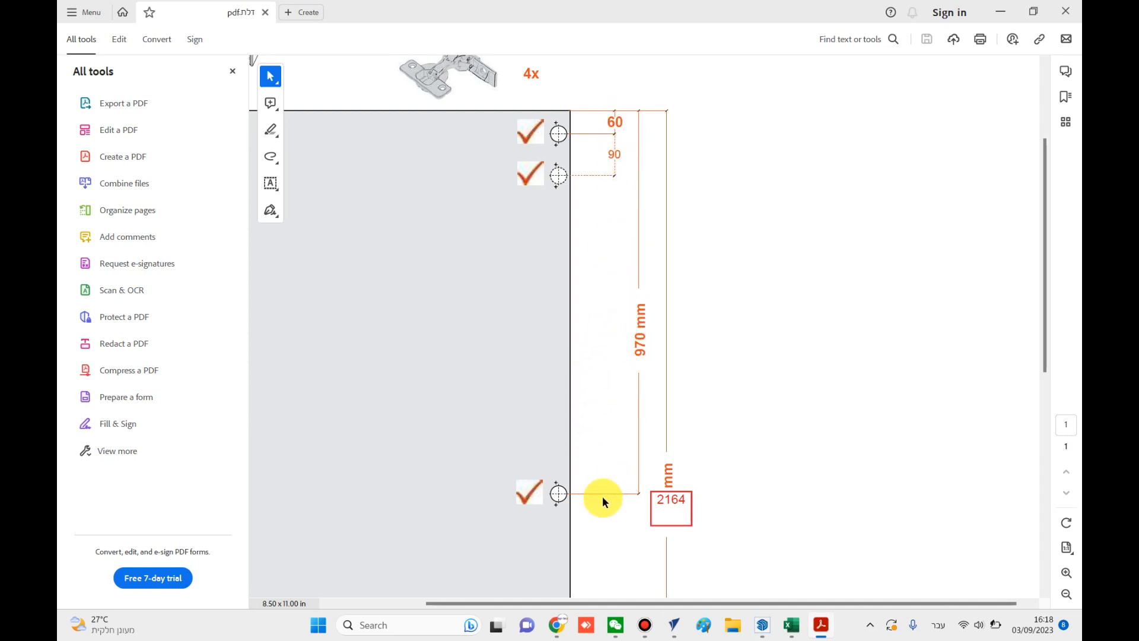
pyautogui.click(684, 628)
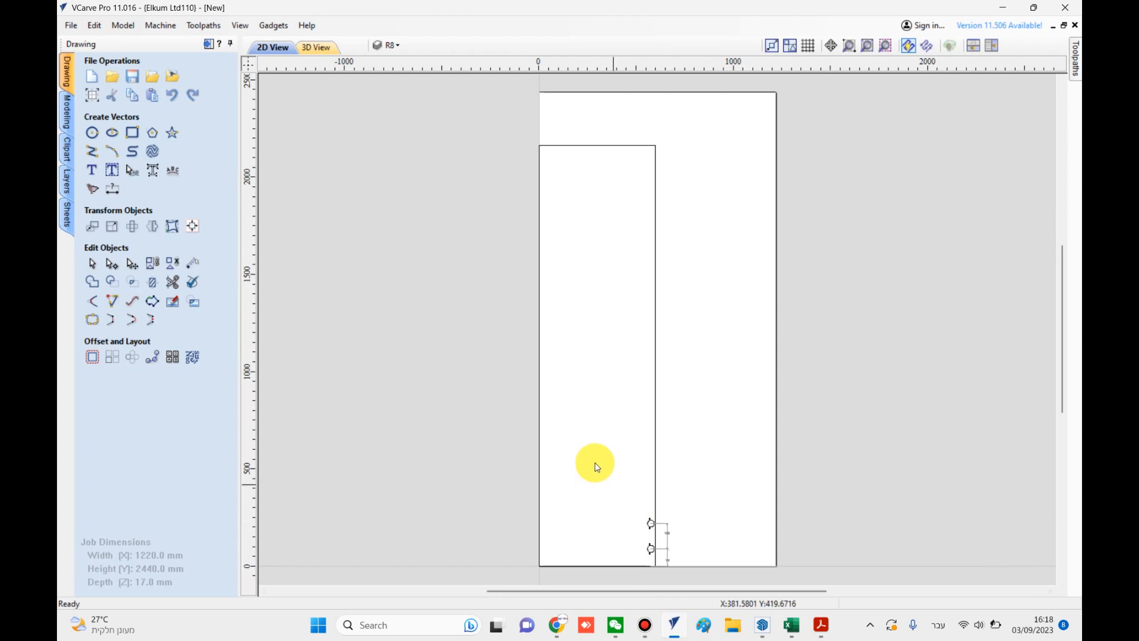
# Select the upper cup with its two screw holes, copy them and paste the duplicate in place.
pyautogui.scroll(5, 655, 533)
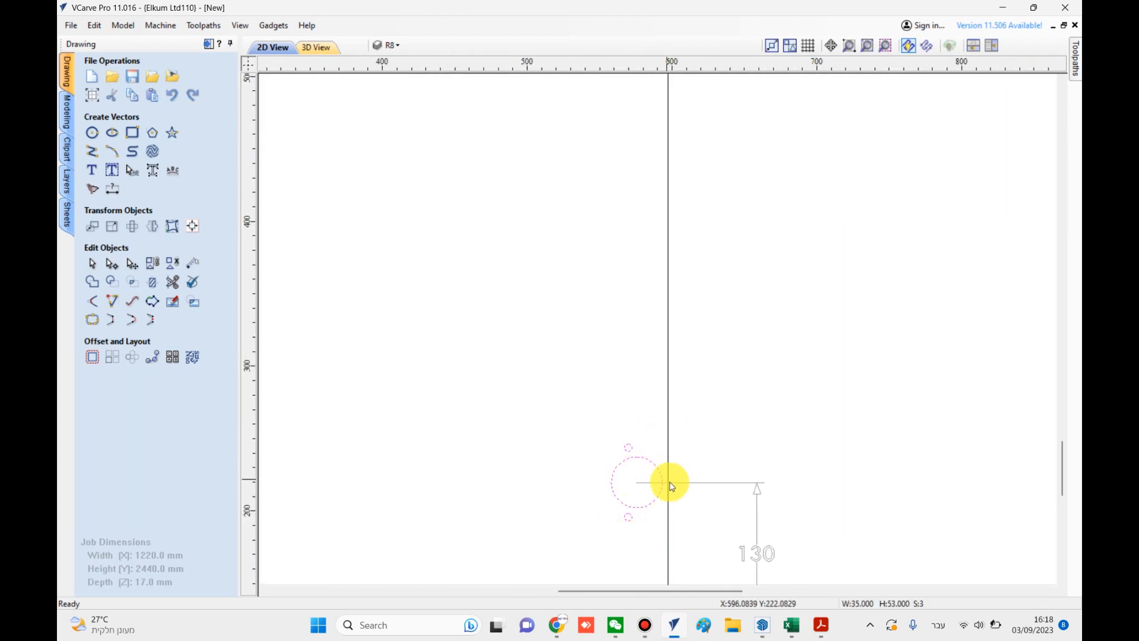
pyautogui.moveTo(574, 555)
pyautogui.mouseDown()
pyautogui.moveTo(697, 412)
pyautogui.moveTo(719, 402)
pyautogui.mouseUp()
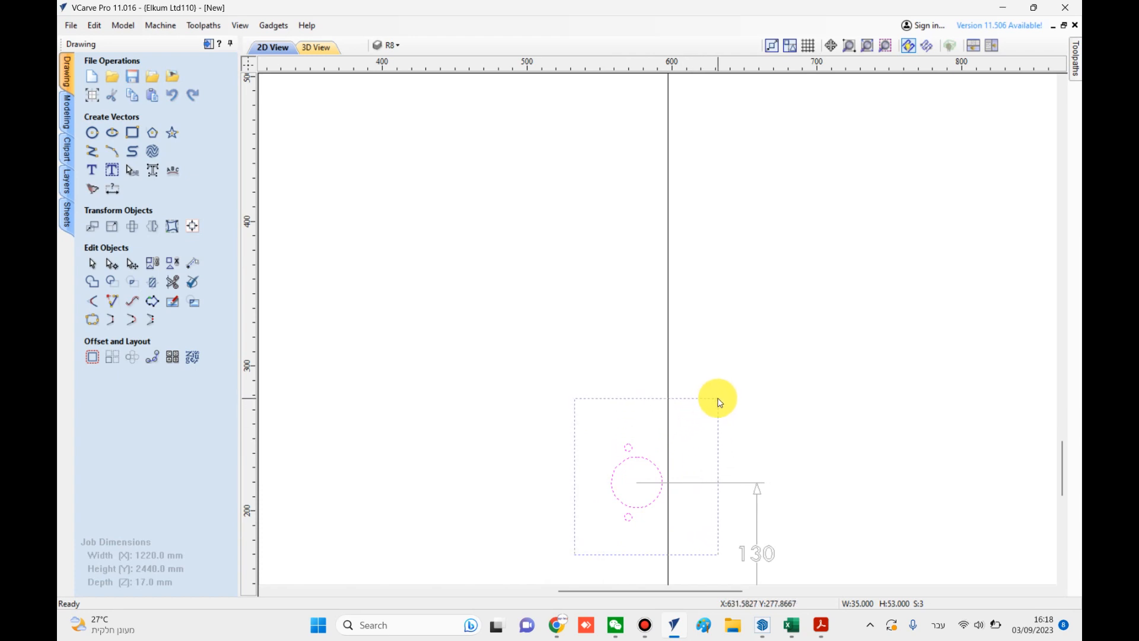
pyautogui.moveTo(596, 551); pyautogui.dragTo(708, 393)
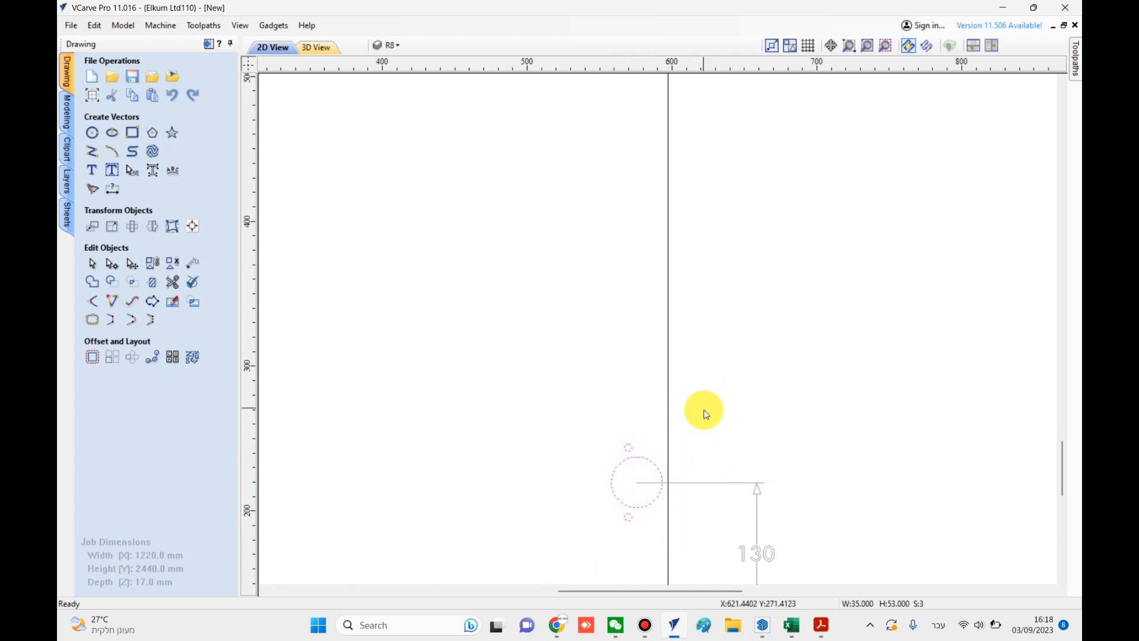
pyautogui.moveTo(728, 354); pyautogui.dragTo(569, 563)
pyautogui.click(569, 561)
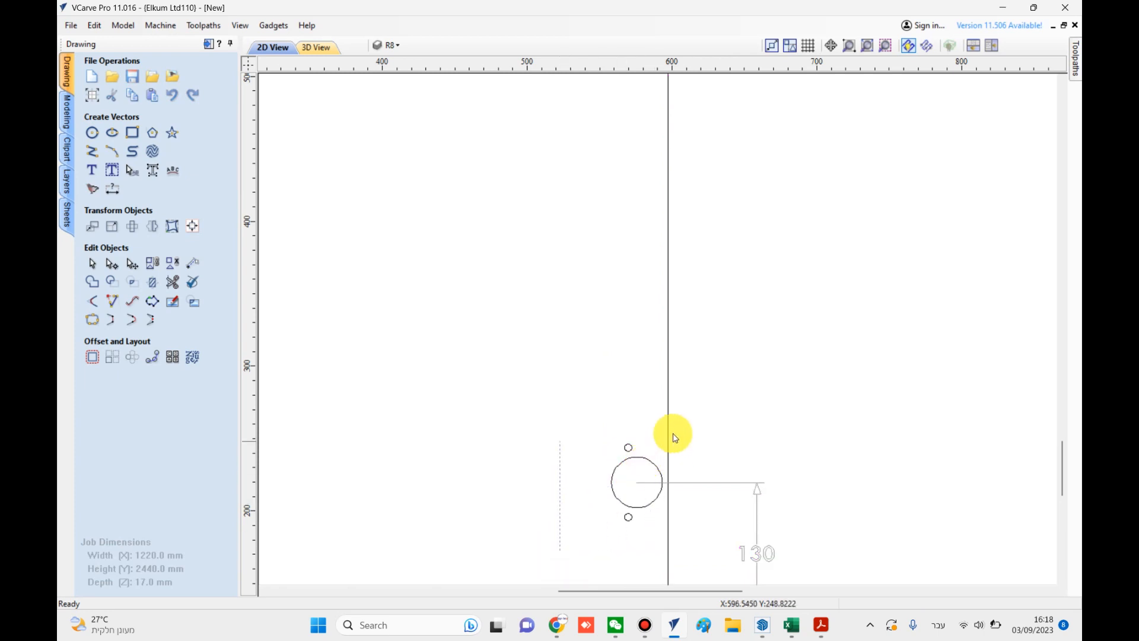
pyautogui.moveTo(704, 398); pyautogui.dragTo(704, 397)
pyautogui.scroll(-2, 694, 401)
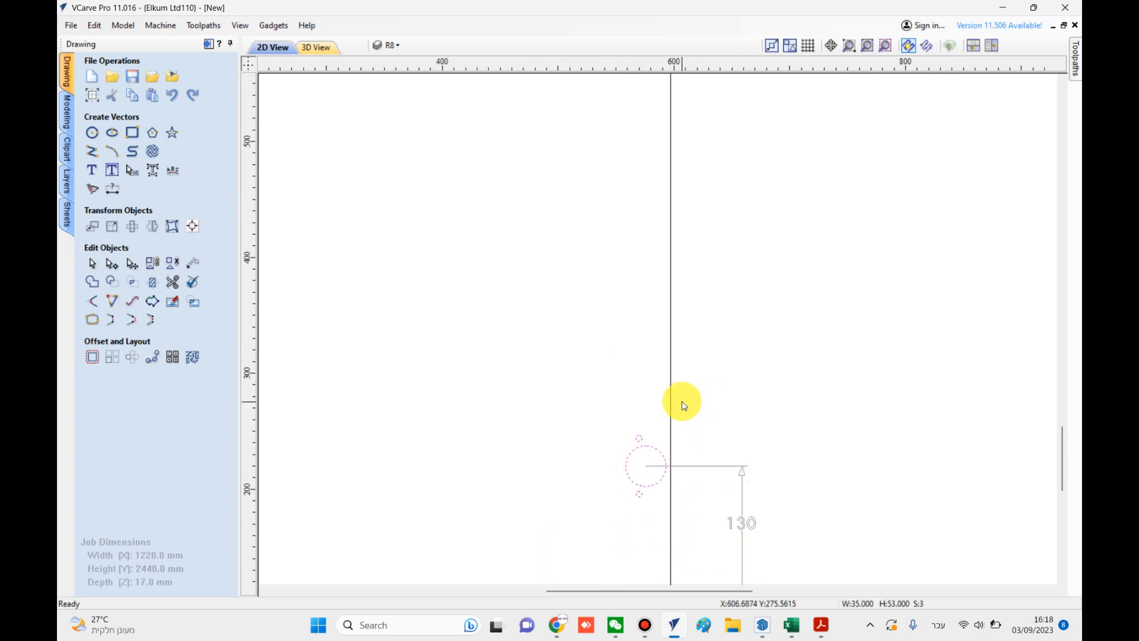
pyautogui.rightClick(657, 441)
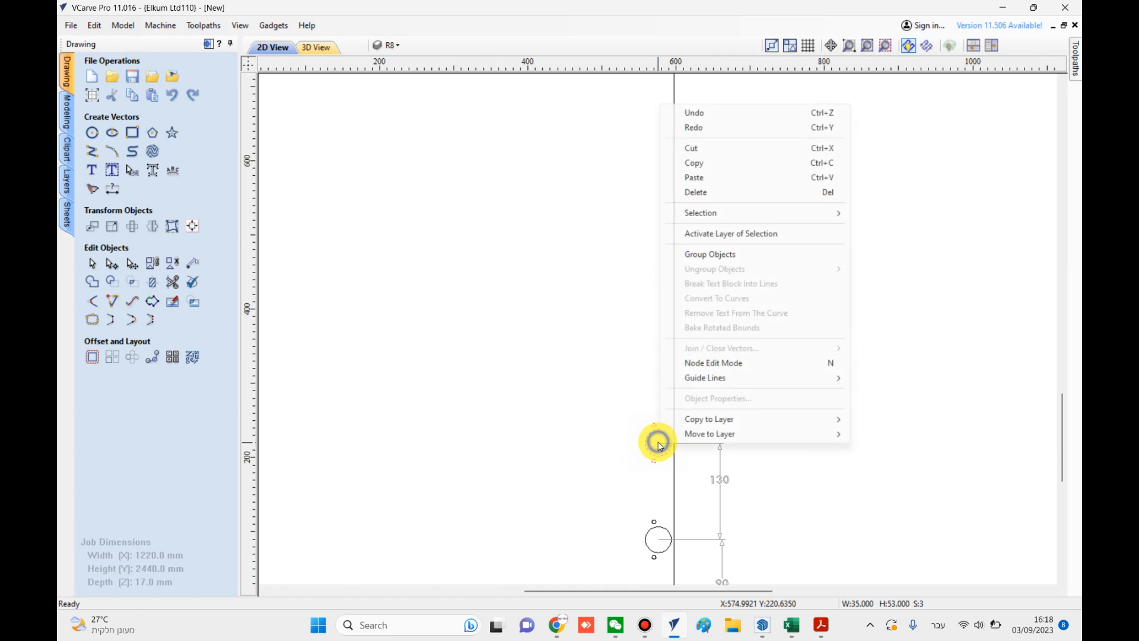
pyautogui.click(712, 163)
pyautogui.scroll(-3, 704, 191)
pyautogui.rightClick(691, 300)
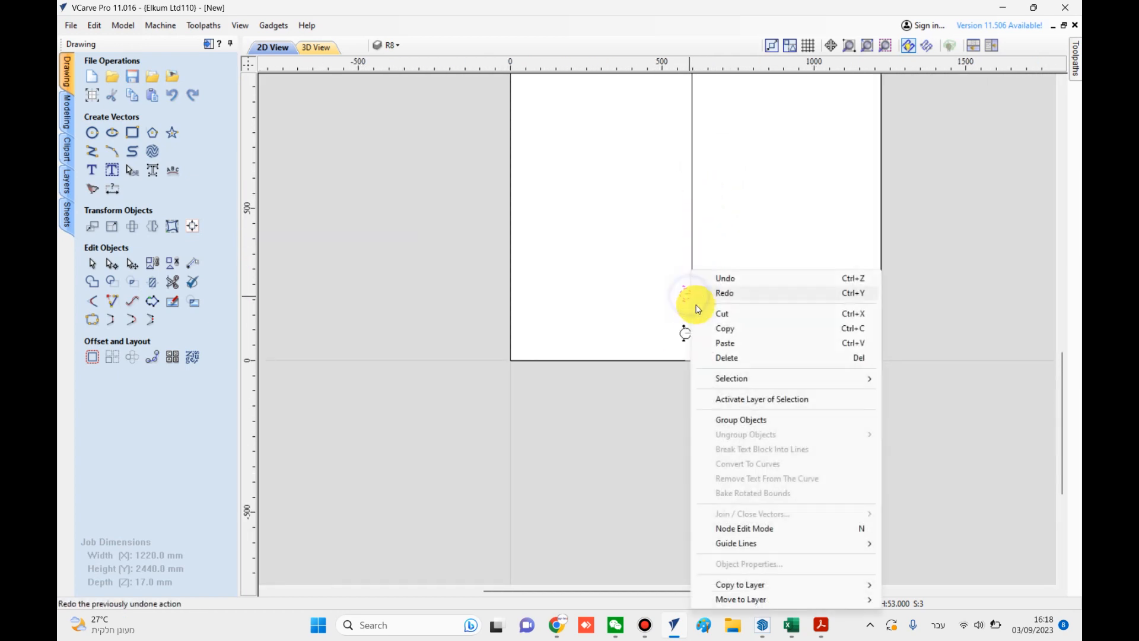
pyautogui.click(727, 342)
# Move the pasted hinge pattern up along the door's right edge so its centre sits on the door's upper-right corner.
pyautogui.scroll(2, 688, 297)
pyautogui.moveTo(677, 285); pyautogui.dragTo(677, 167)
pyautogui.moveTo(686, 206); pyautogui.dragTo(666, 445, button='middle')
pyautogui.moveTo(653, 415); pyautogui.dragTo(646, 146)
pyautogui.moveTo(643, 188); pyautogui.dragTo(607, 463, button='middle')
pyautogui.moveTo(611, 422); pyautogui.dragTo(629, 106)
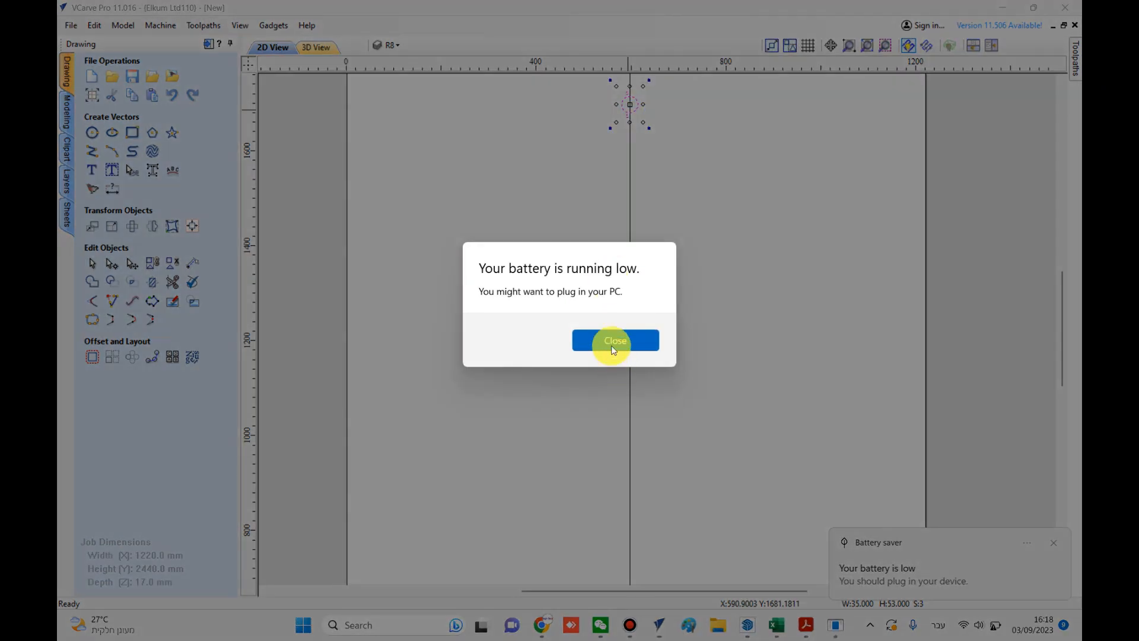
pyautogui.click(614, 358)
pyautogui.moveTo(600, 214); pyautogui.dragTo(593, 427, button='middle')
pyautogui.moveTo(633, 386); pyautogui.dragTo(633, 167)
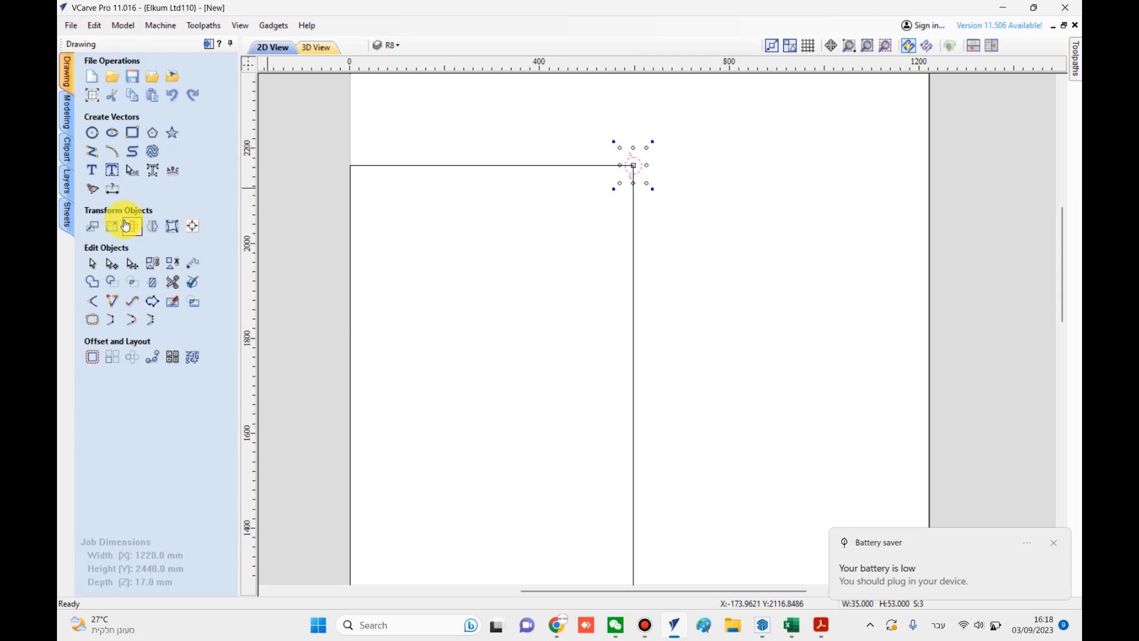
# Check the middle hinge distance in the PDF drawing and move the selected hinge pattern down 970 mm from the door's upper-right corner.
pyautogui.click(92, 225)
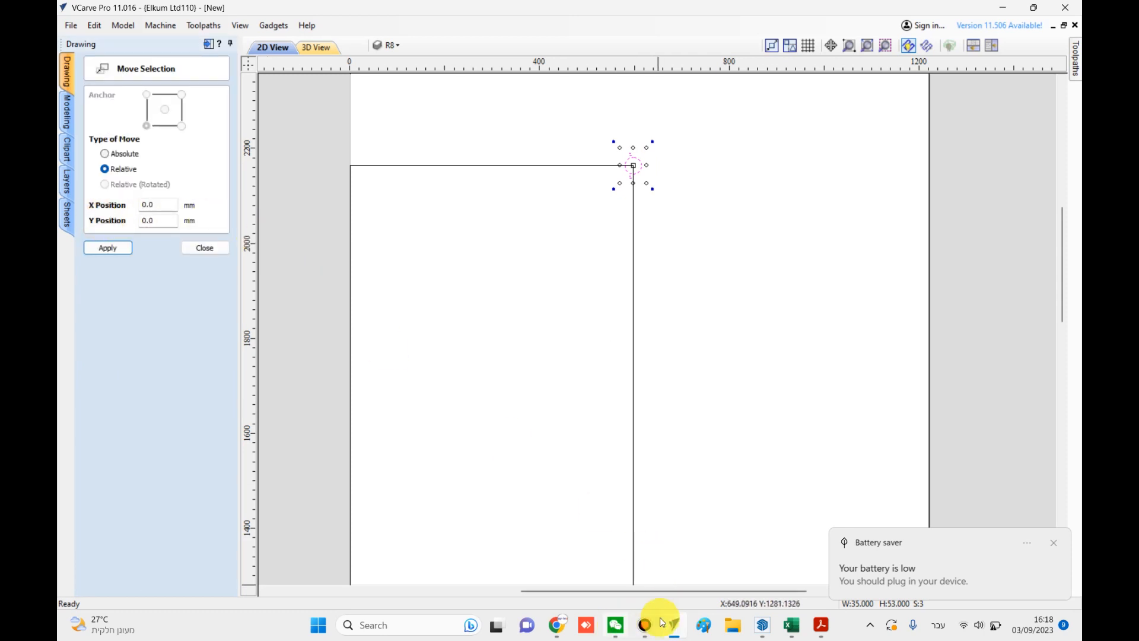
pyautogui.click(818, 626)
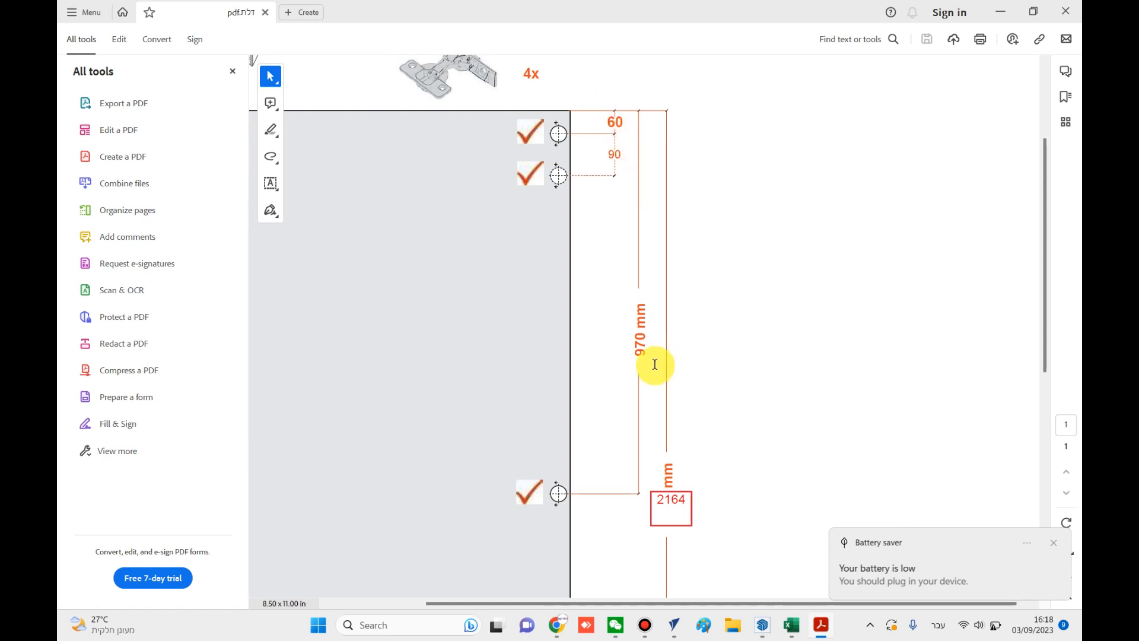
pyautogui.scroll(-6, 585, 433)
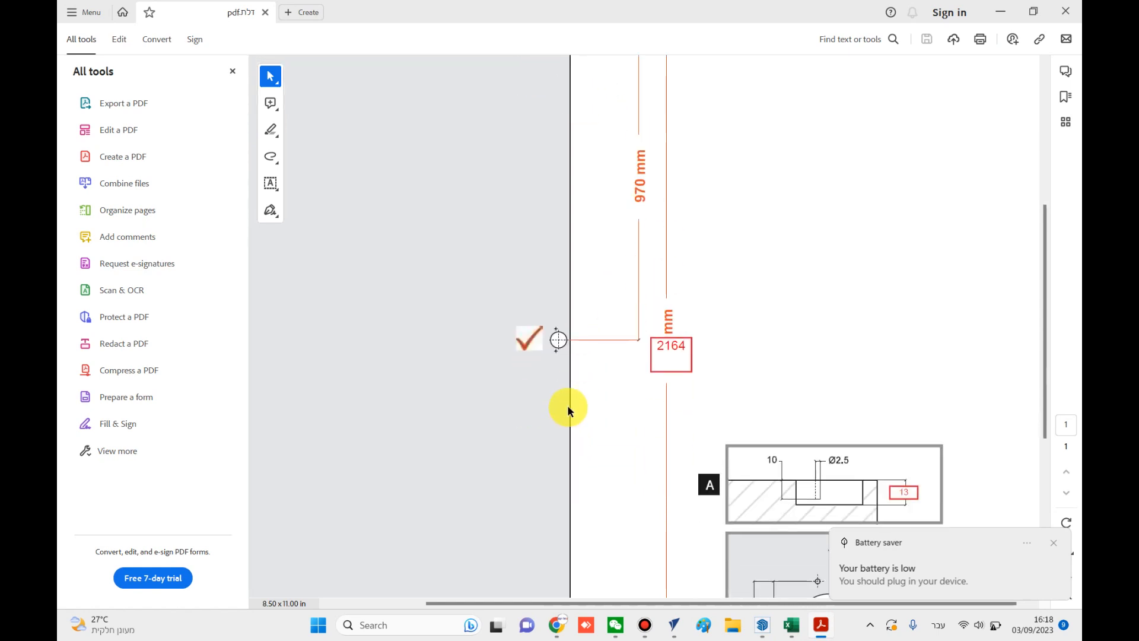
pyautogui.click(676, 628)
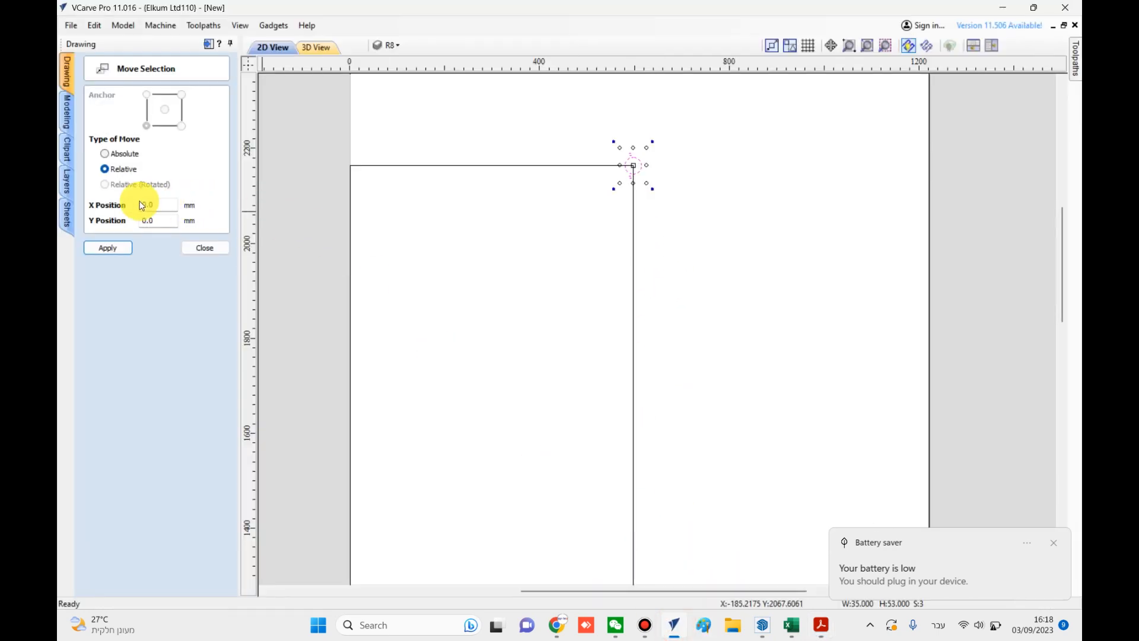
pyautogui.doubleClick(161, 221)
pyautogui.write('-97')
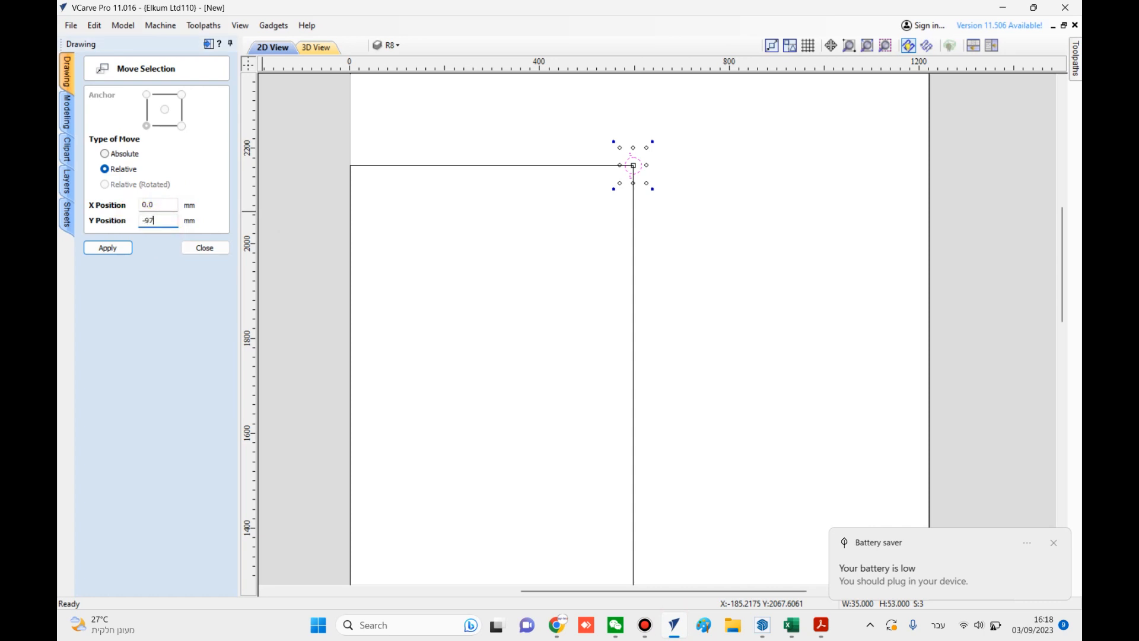
pyautogui.scroll(-2, 504, 425)
pyautogui.scroll(6, 651, 237)
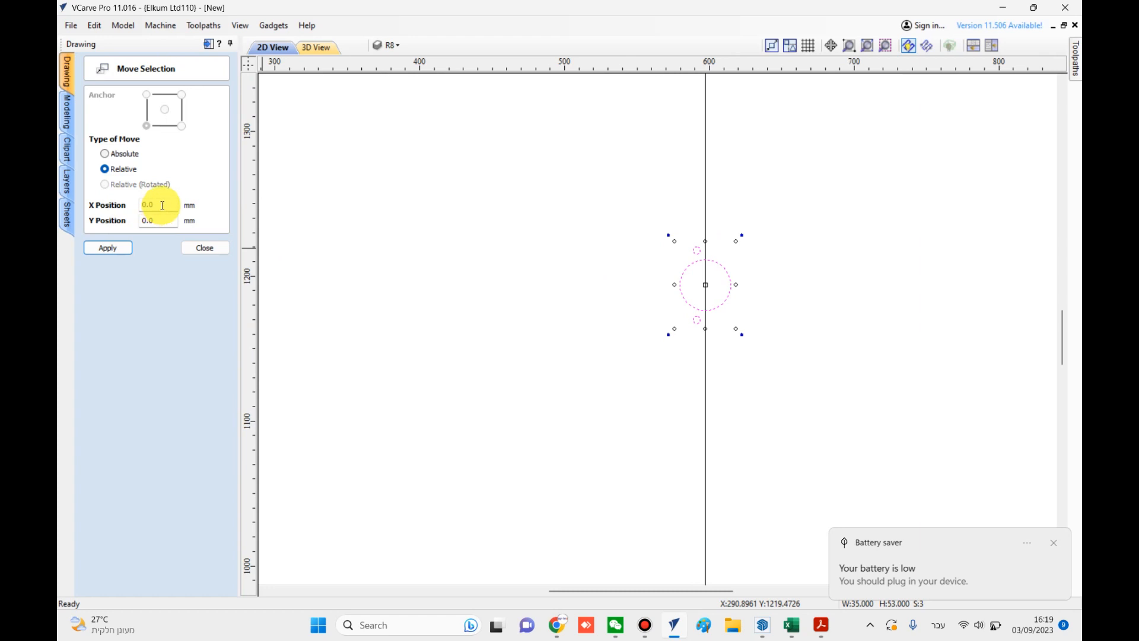
# Move the middle hinge pattern horizontally so its cup sits inside the door's right edge, in line with the lower cups.
pyautogui.write('-175')
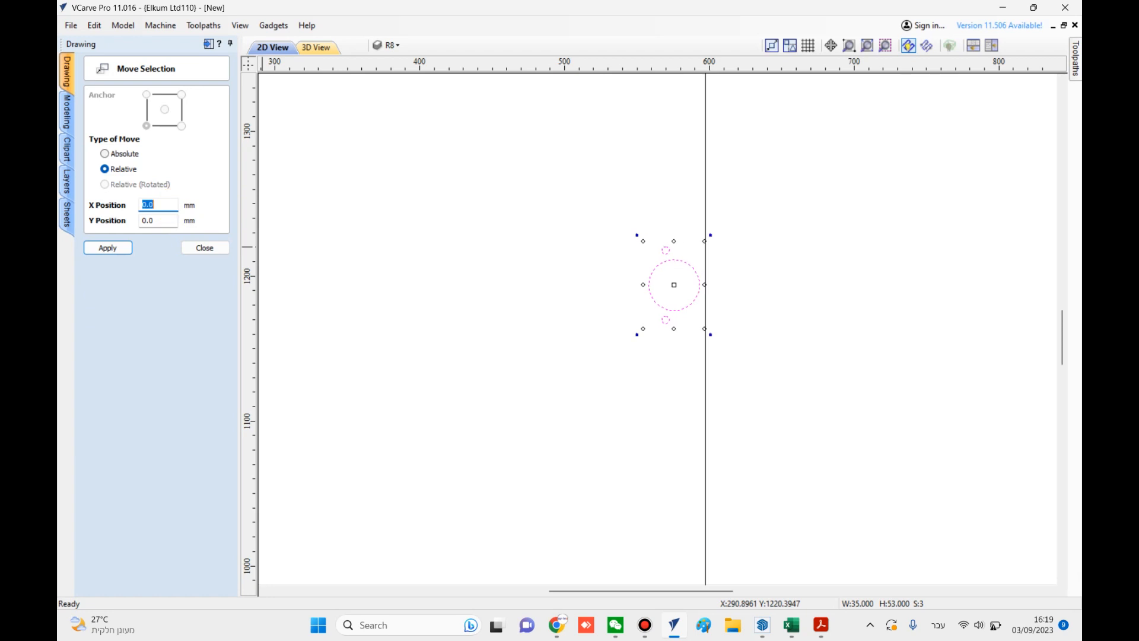
pyautogui.click(202, 249)
pyautogui.scroll(-4, 571, 262)
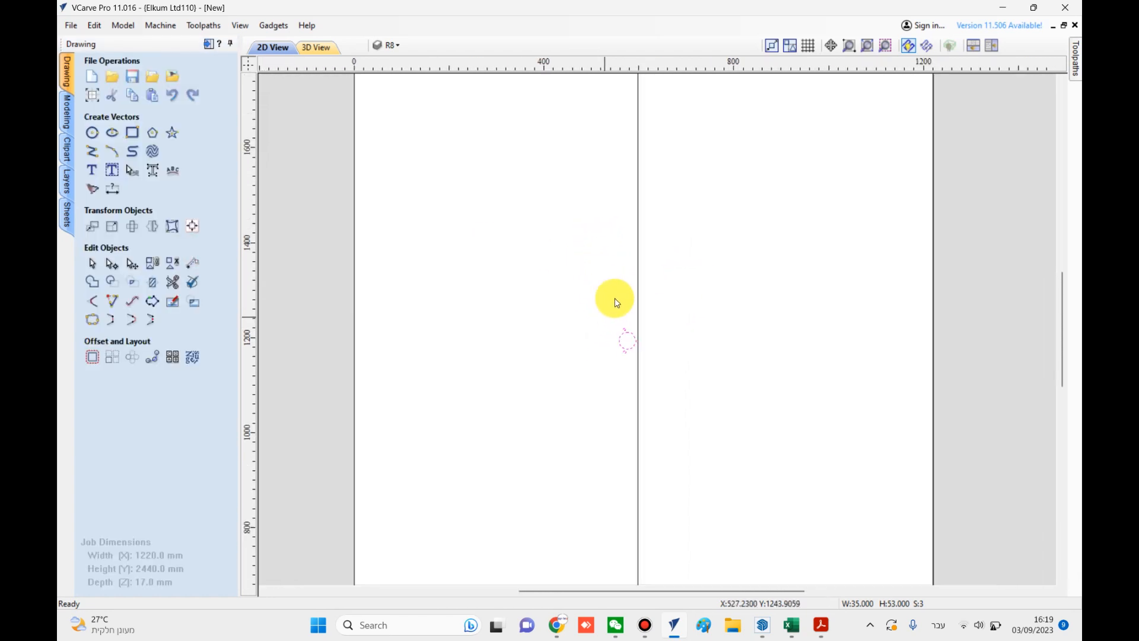
pyautogui.scroll(-2, 624, 357)
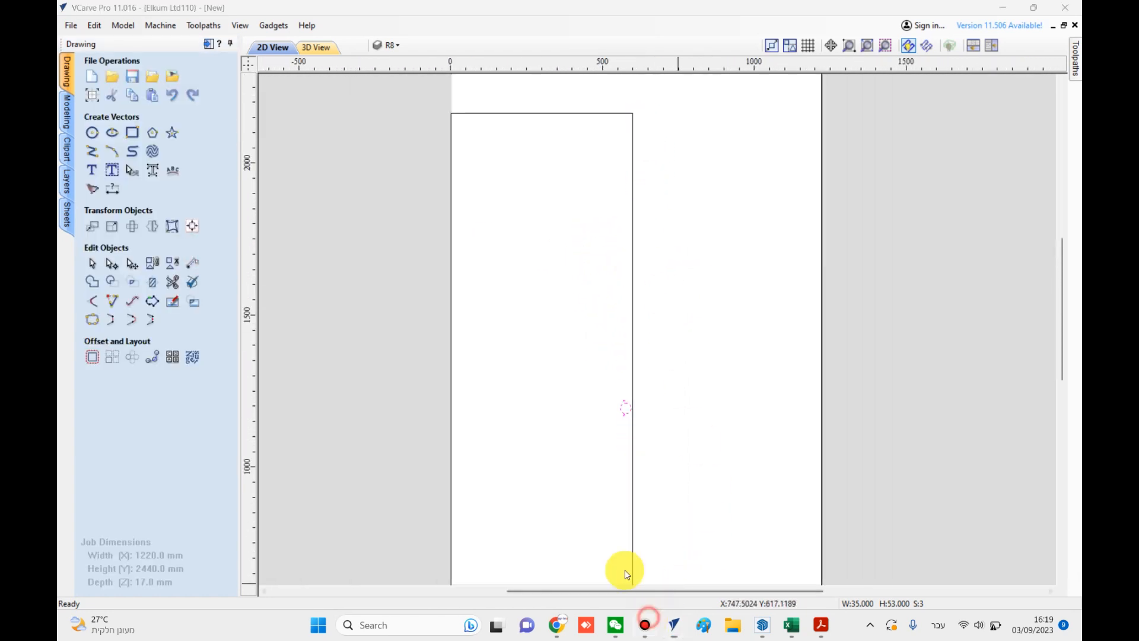
pyautogui.click(645, 624)
pyautogui.click(601, 102)
pyautogui.click(615, 72)
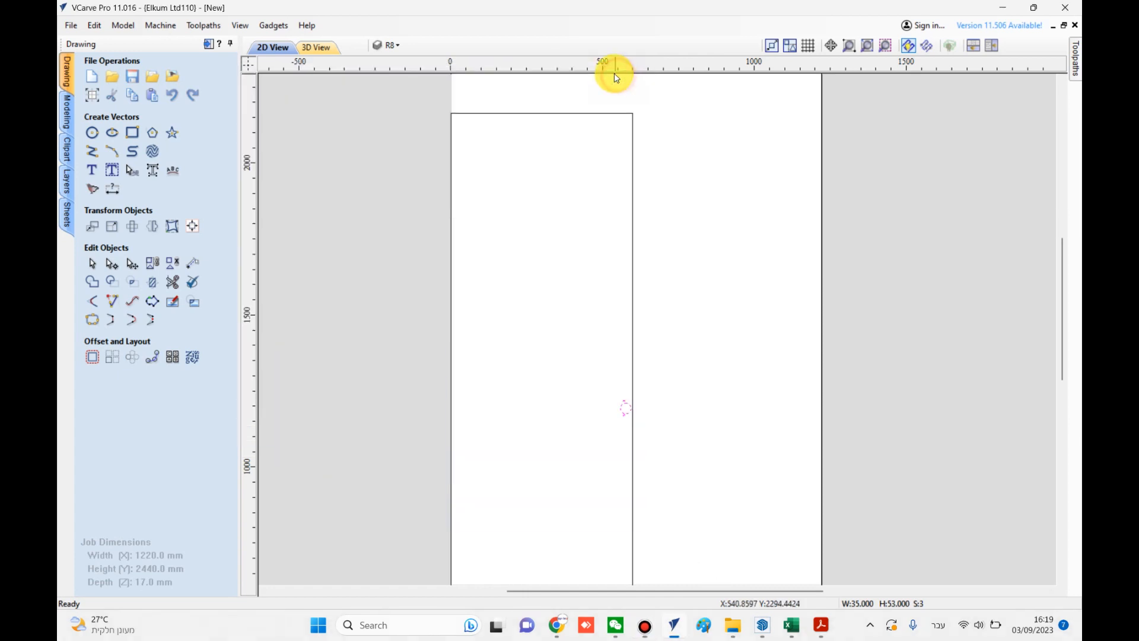
# Move the middle hinge's cup circle to a new layer named 35.
pyautogui.moveTo(635, 326); pyautogui.dragTo(766, 138, button='middle')
pyautogui.click(731, 309)
pyautogui.scroll(5, 758, 242)
pyautogui.rightClick(756, 192)
pyautogui.moveTo(939, 519)
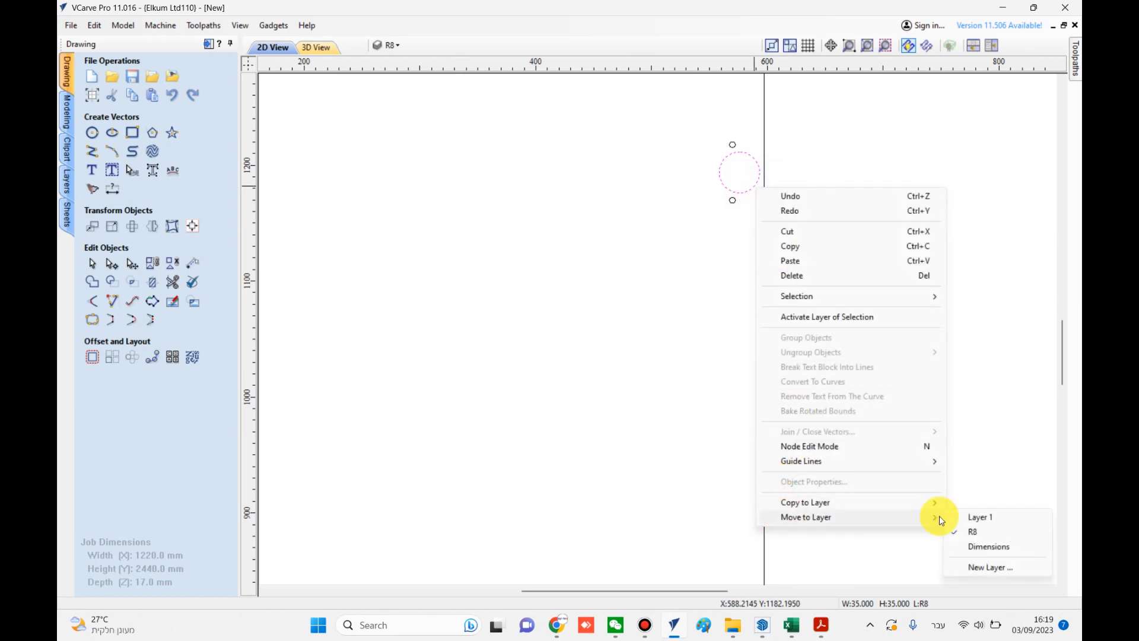
pyautogui.click(971, 564)
pyautogui.write('3')
pyautogui.press('Return')
pyautogui.click(712, 222)
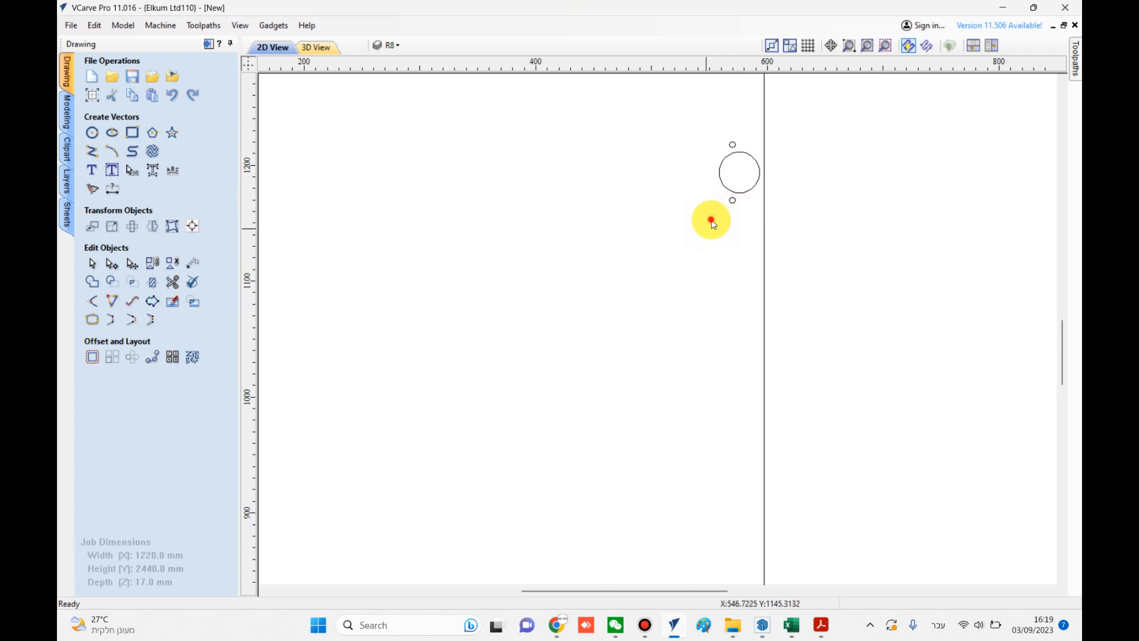
# Move the middle hinge's two screw holes to a new layer named 5.
pyautogui.rightClick(755, 193)
pyautogui.moveTo(890, 533)
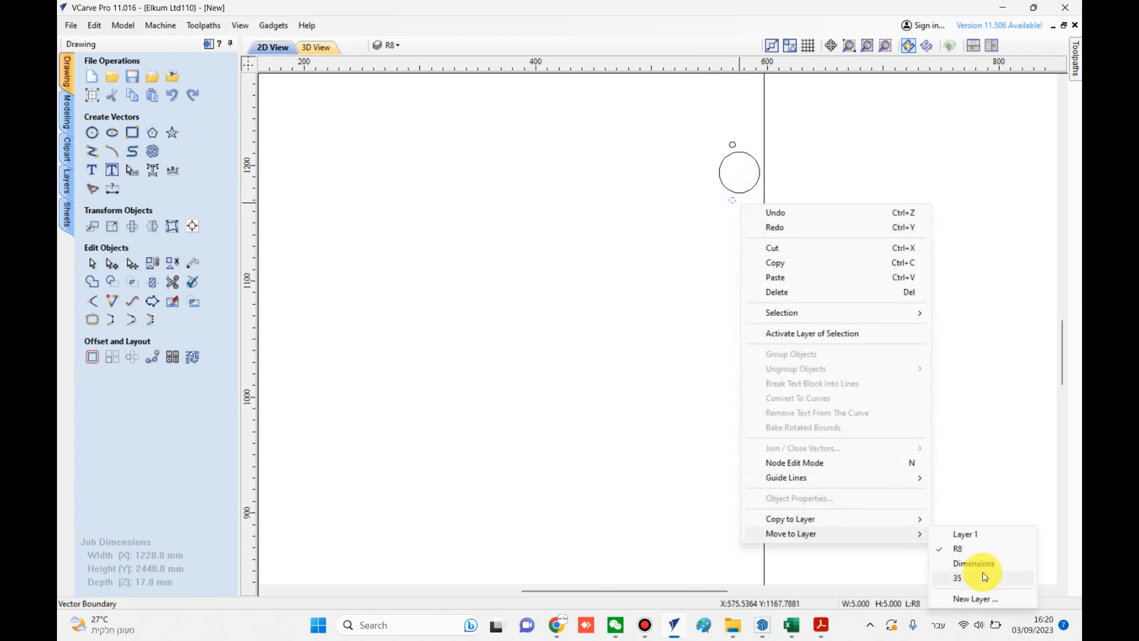
pyautogui.click(964, 596)
pyautogui.write('5')
pyautogui.press('Return')
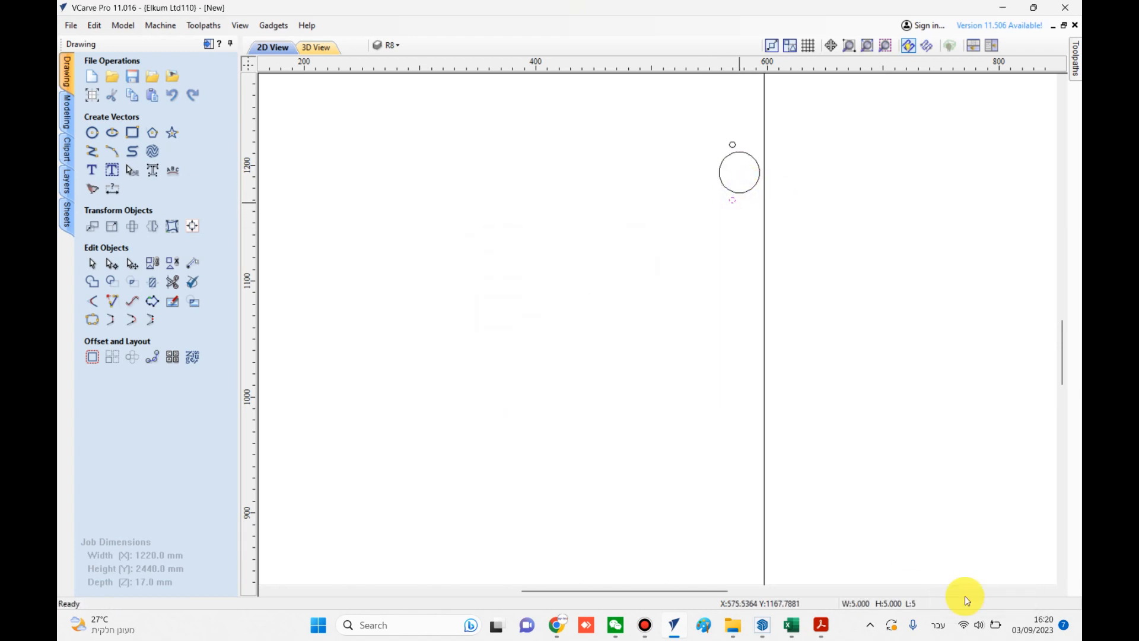
pyautogui.moveTo(696, 153); pyautogui.dragTo(734, 149)
pyautogui.rightClick(752, 126)
pyautogui.moveTo(819, 458)
pyautogui.click(973, 510)
# Move the cup circle of the second hinge from the door's lower edge to layer 35.
pyautogui.scroll(-5, 769, 415)
pyautogui.moveTo(768, 414); pyautogui.dragTo(783, 159, button='middle')
pyautogui.moveTo(744, 404); pyautogui.dragTo(758, 239, button='middle')
pyautogui.scroll(6, 767, 291)
pyautogui.rightClick(863, 296)
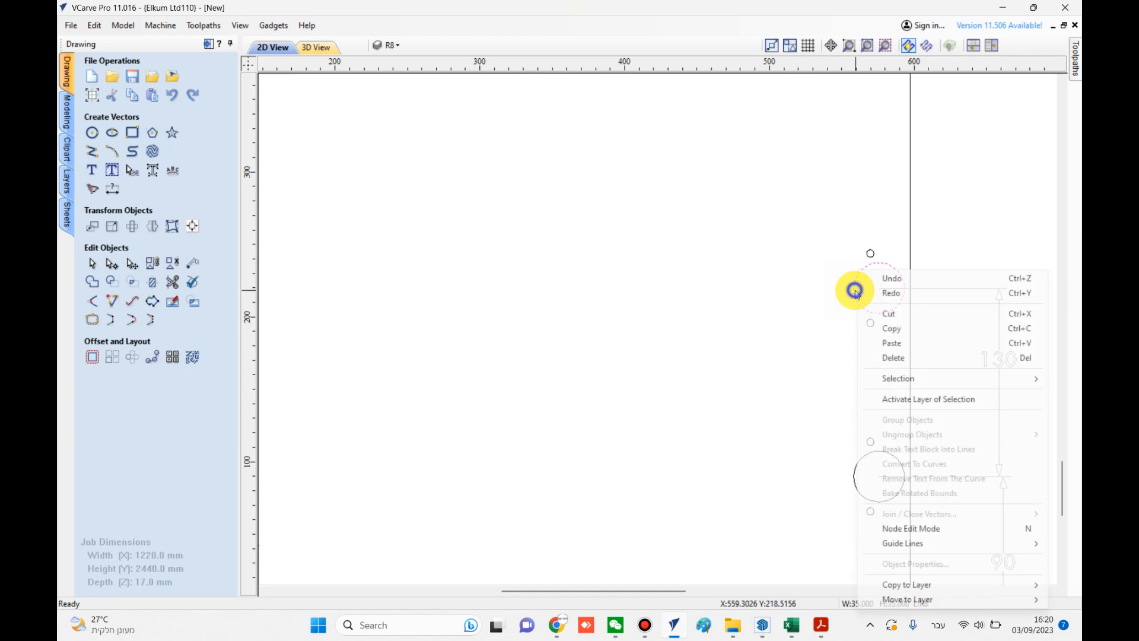
pyautogui.moveTo(919, 602)
pyautogui.click(808, 562)
# Move both screw holes of the second hinge from the door's lower edge to layer 5.
pyautogui.click(871, 253)
pyautogui.rightClick(874, 248)
pyautogui.moveTo(923, 578)
pyautogui.click(834, 555)
pyautogui.moveTo(849, 362); pyautogui.dragTo(875, 316)
pyautogui.rightClick(867, 322)
pyautogui.moveTo(919, 599)
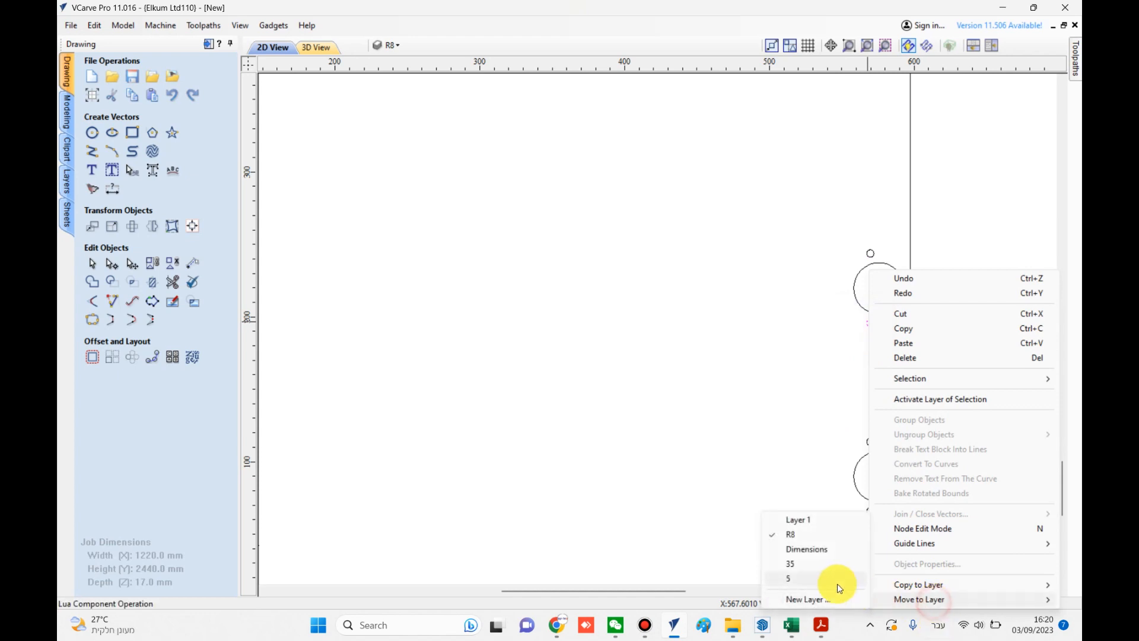
pyautogui.click(821, 576)
# Move both screw holes of the lowest hinge to layer 5.
pyautogui.scroll(3, 801, 432)
pyautogui.scroll(1, 801, 405)
pyautogui.scroll(-1, 810, 267)
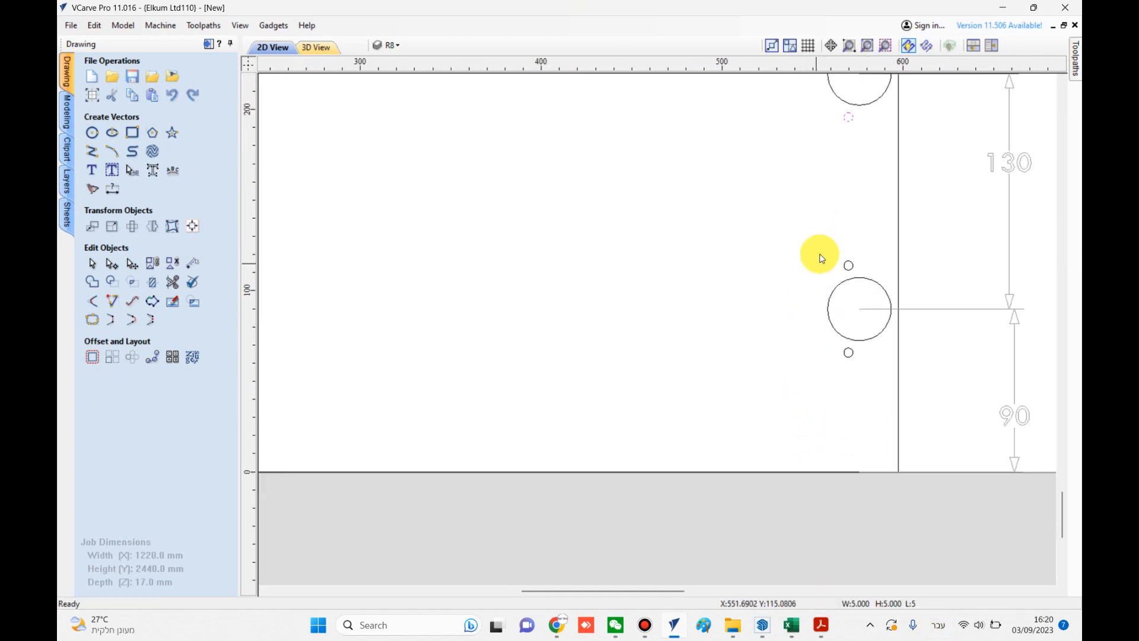
pyautogui.rightClick(847, 268)
pyautogui.moveTo(907, 599)
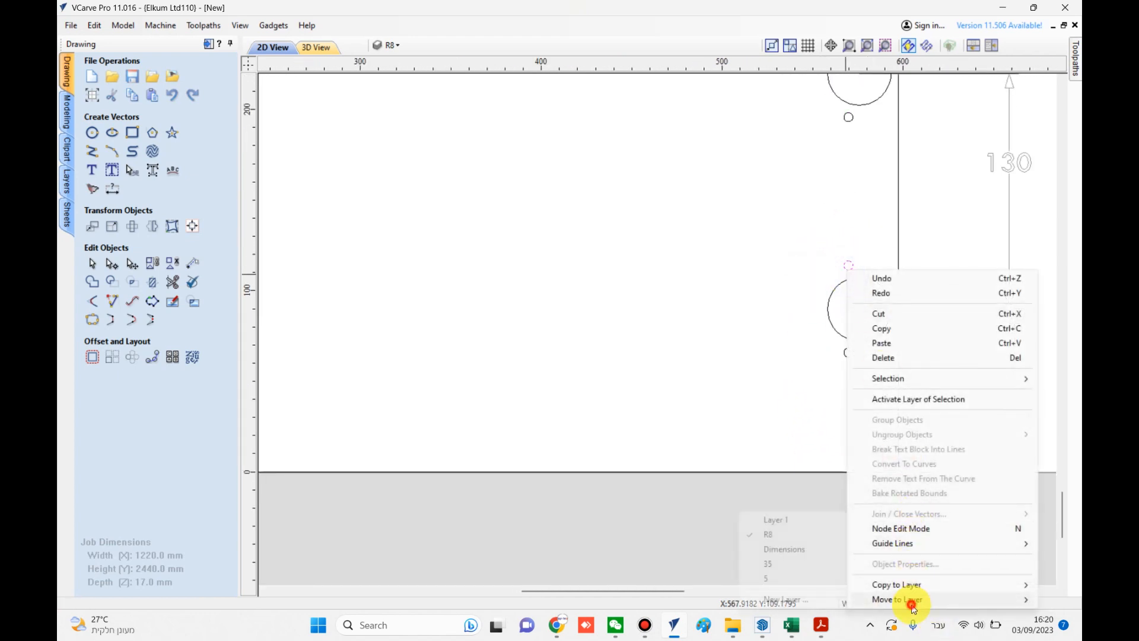
pyautogui.click(820, 578)
pyautogui.rightClick(849, 353)
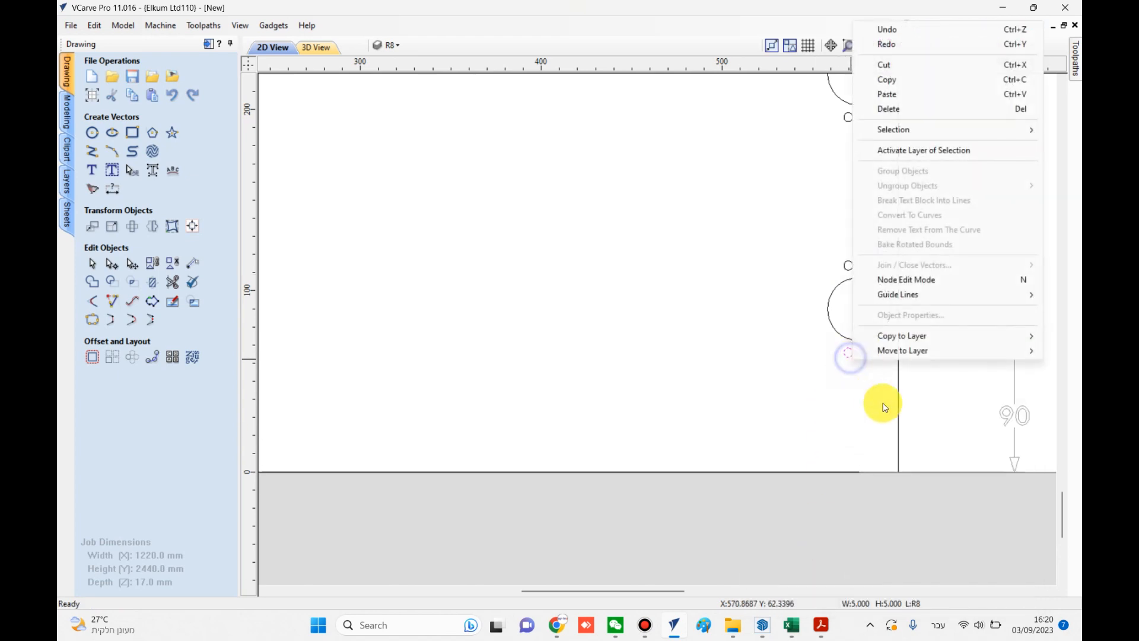
pyautogui.click(916, 353)
pyautogui.click(800, 394)
# Move the lowest hinge's cup circle to layer 35.
pyautogui.rightClick(844, 335)
pyautogui.moveTo(925, 596)
pyautogui.click(793, 568)
pyautogui.scroll(-8, 809, 396)
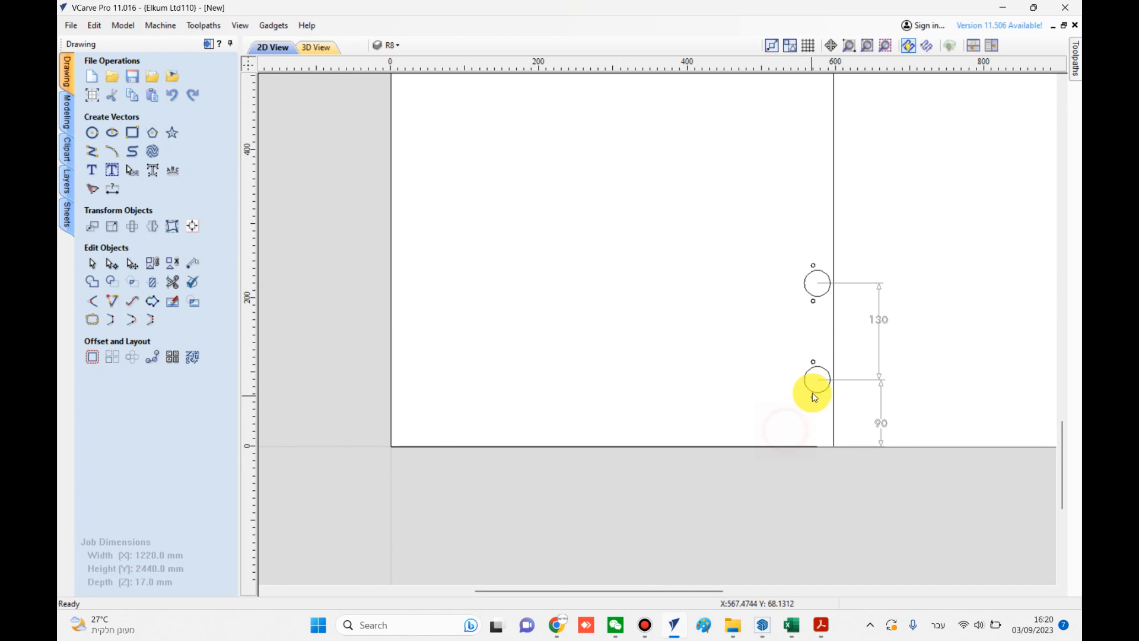
# Toggle the visibility of layer R8 to check which vectors lie on it, leaving the layer visible.
pyautogui.click(452, 43)
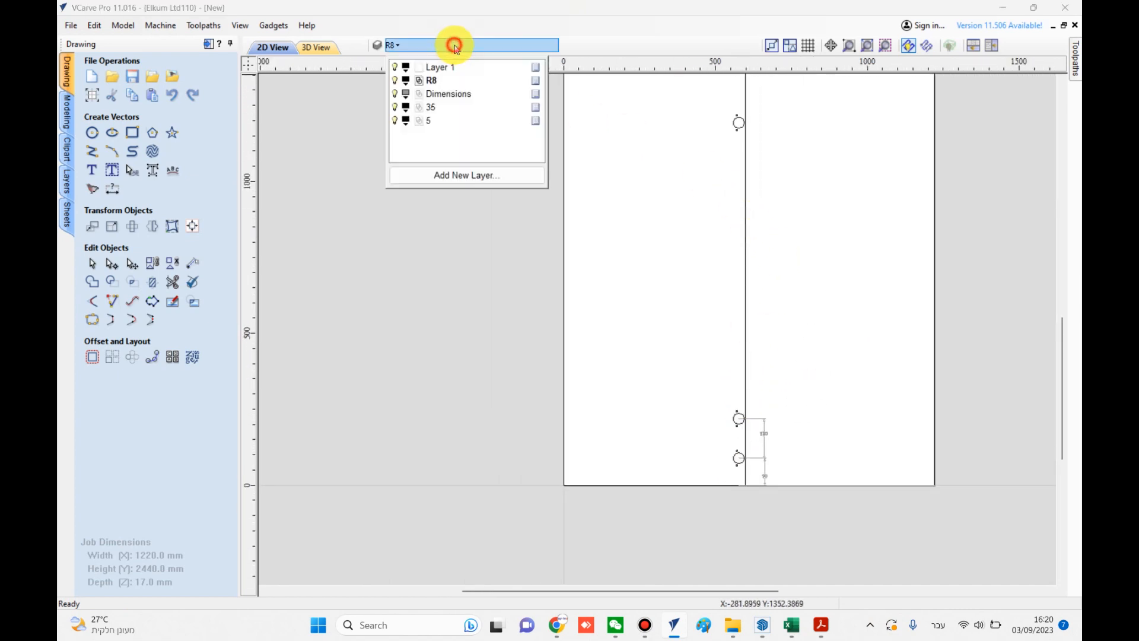
pyautogui.click(407, 81)
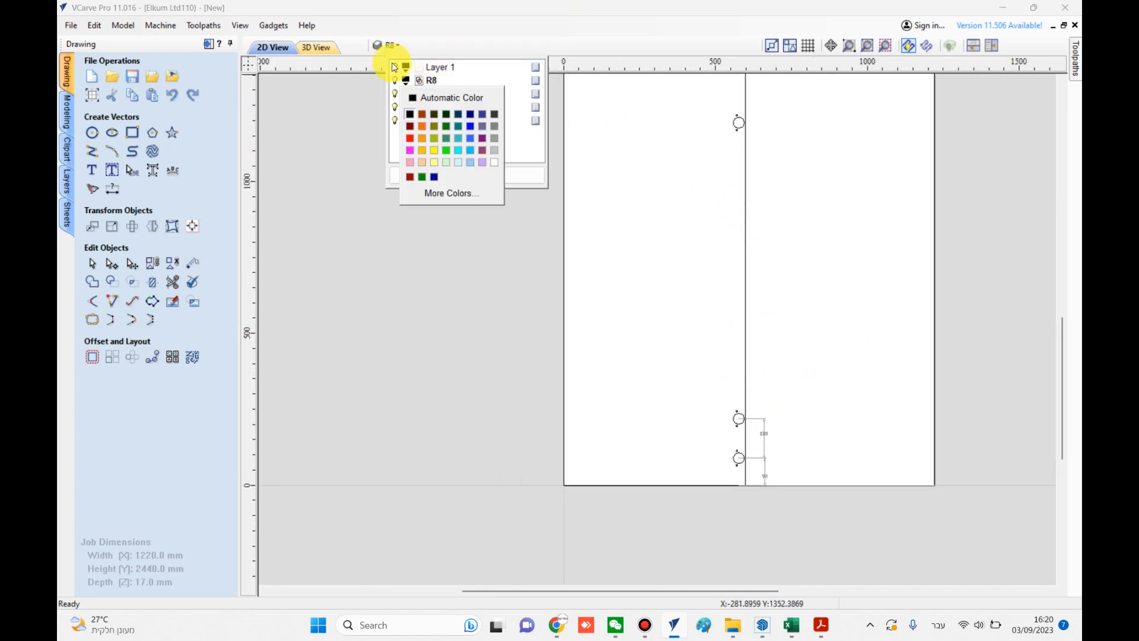
pyautogui.click(405, 44)
pyautogui.click(395, 80)
pyautogui.doubleClick(395, 79)
pyautogui.click(395, 80)
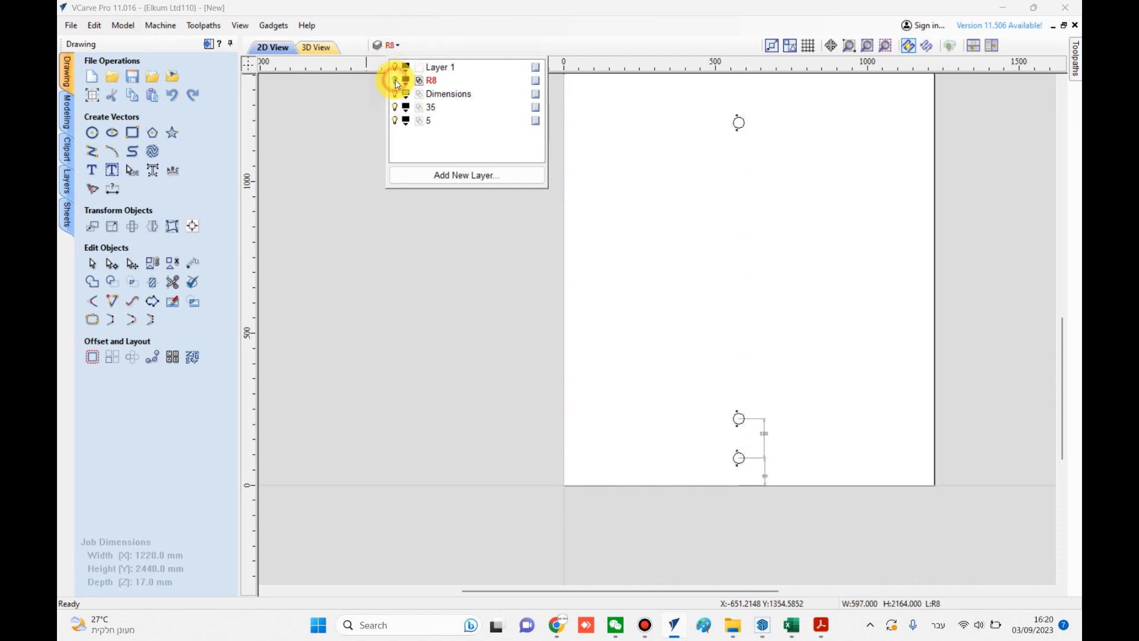
pyautogui.click(395, 80)
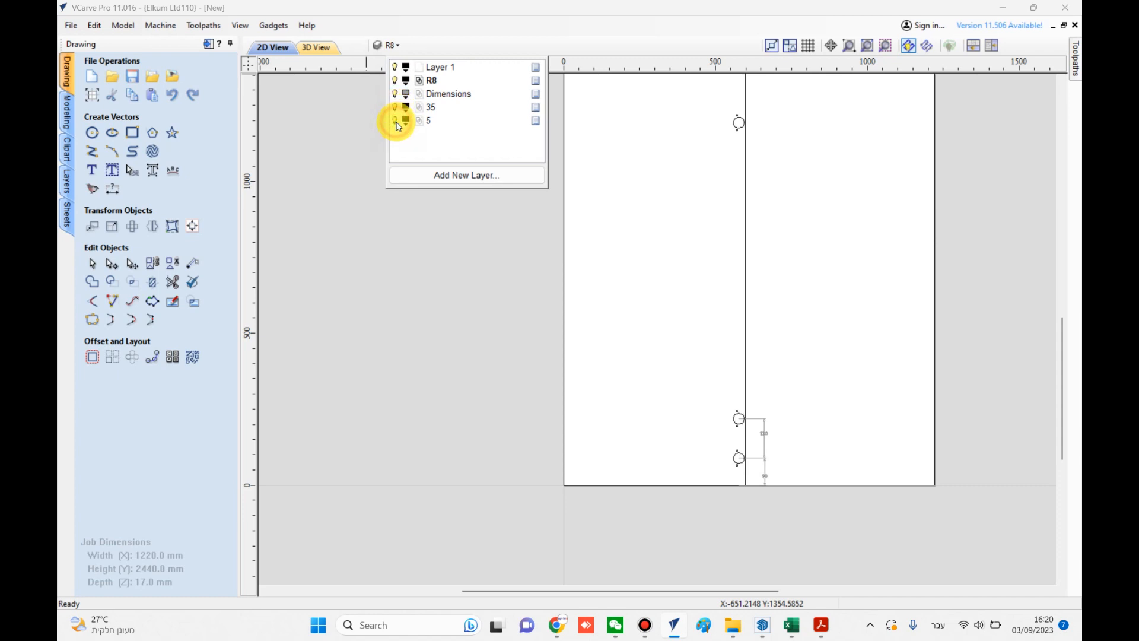
pyautogui.moveTo(648, 182); pyautogui.dragTo(647, 365, button='middle')
pyautogui.scroll(-1, 699, 239)
pyautogui.moveTo(699, 239); pyautogui.dragTo(660, 348, button='middle')
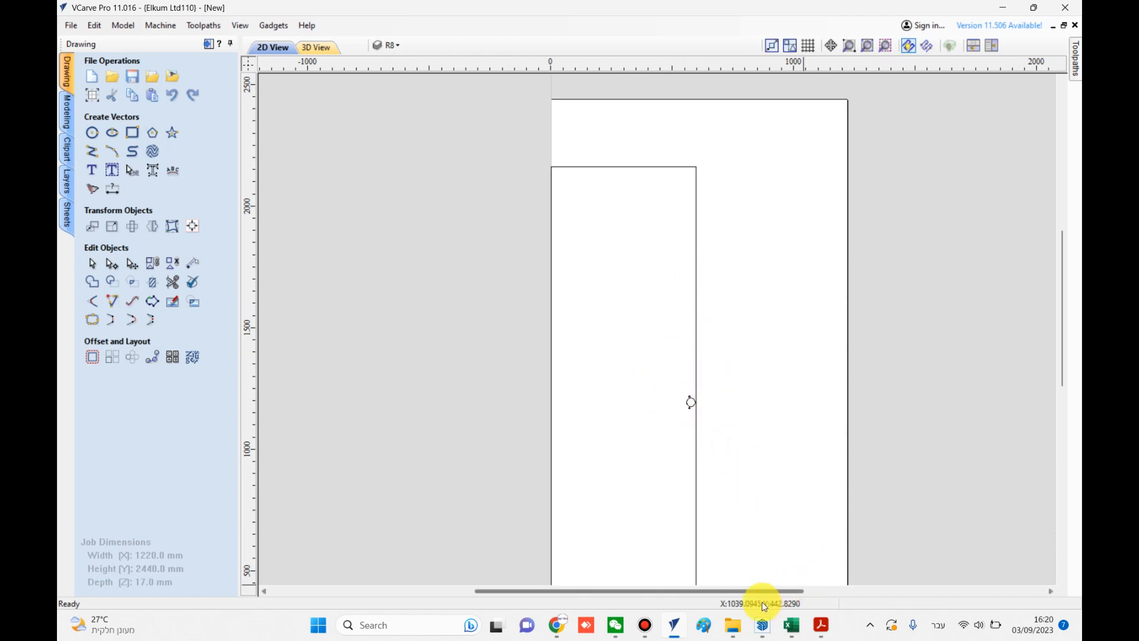
# Start a drilling toolpath with the T6 - Drill (35mm) tool and a cut depth of 15 mm.
pyautogui.click(1075, 54)
pyautogui.click(1062, 45)
pyautogui.scroll(5, 692, 355)
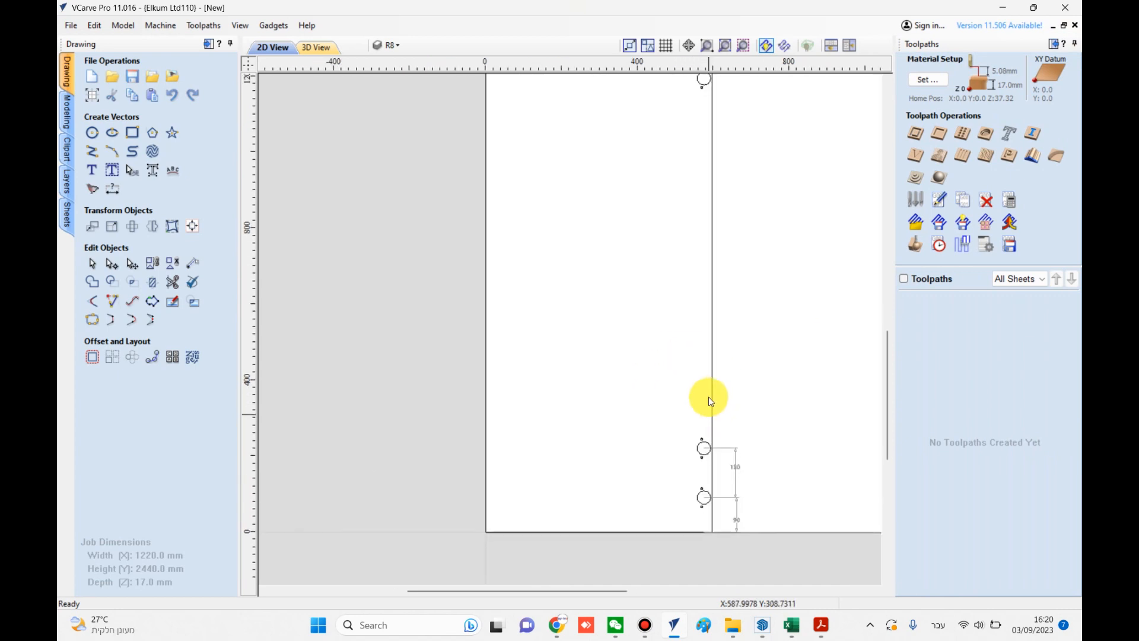
pyautogui.scroll(2, 714, 368)
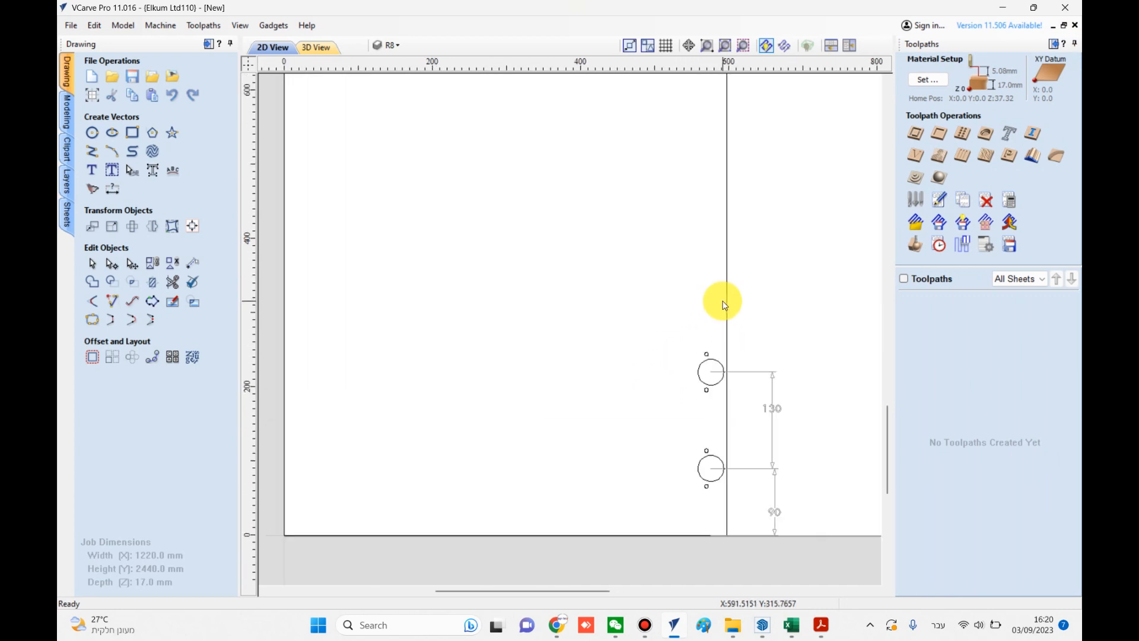
pyautogui.click(968, 138)
pyautogui.click(988, 155)
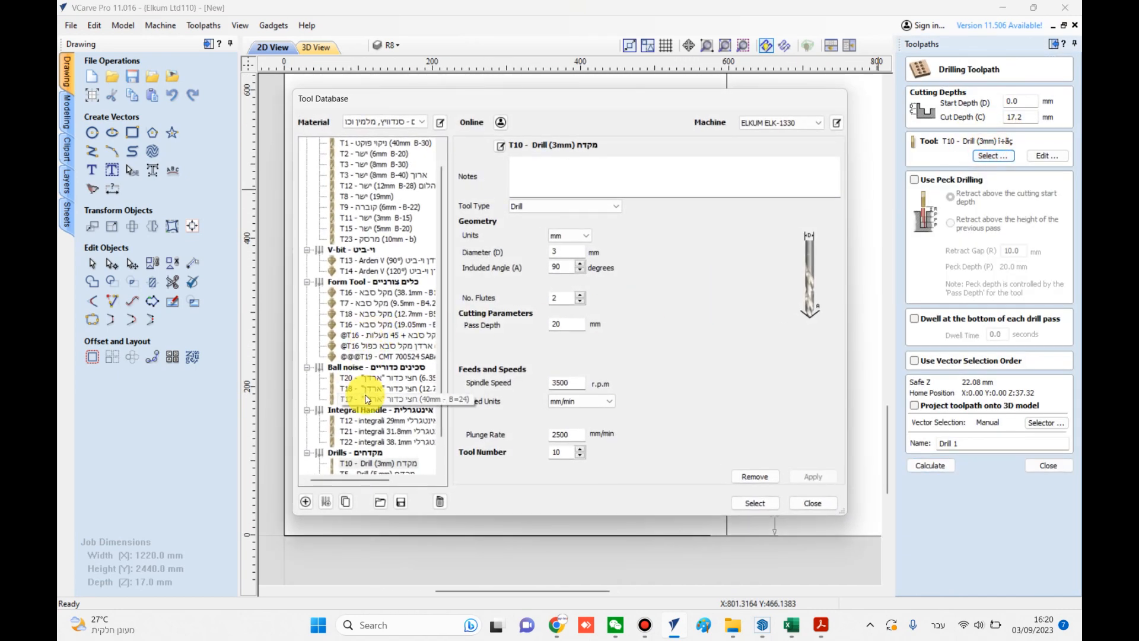
pyautogui.scroll(-1, 367, 403)
pyautogui.click(373, 452)
pyautogui.click(755, 502)
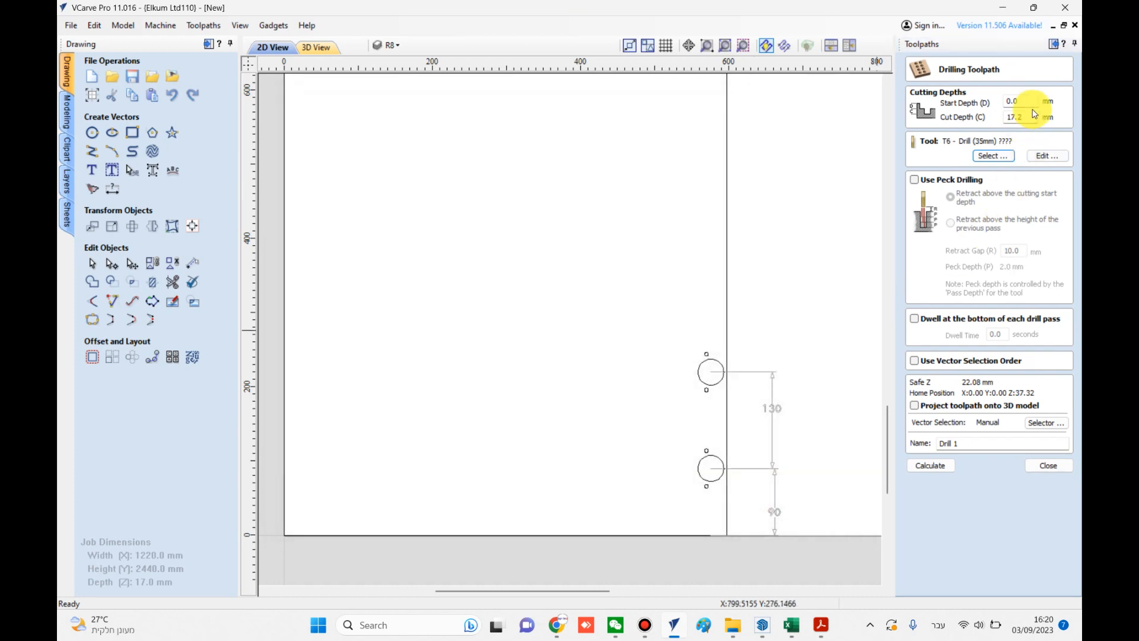
pyautogui.moveTo(1033, 116); pyautogui.dragTo(946, 122)
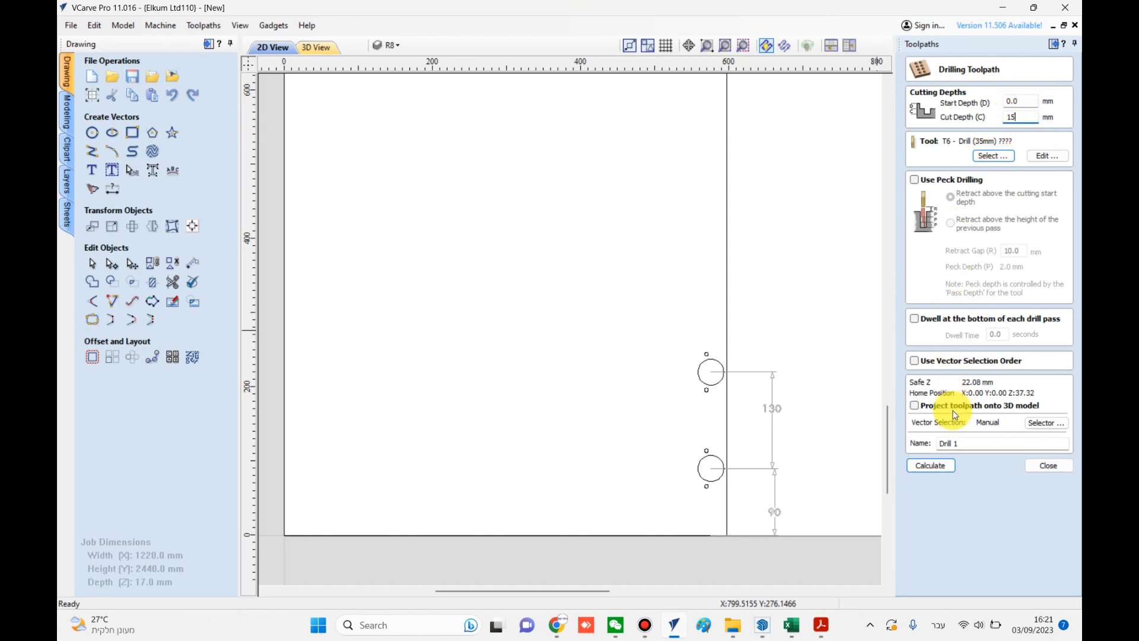
# Limit the toolpath's vectors to layer 35, associate the selection with the toolpath and calculate the drilling toolpath.
pyautogui.click(1043, 423)
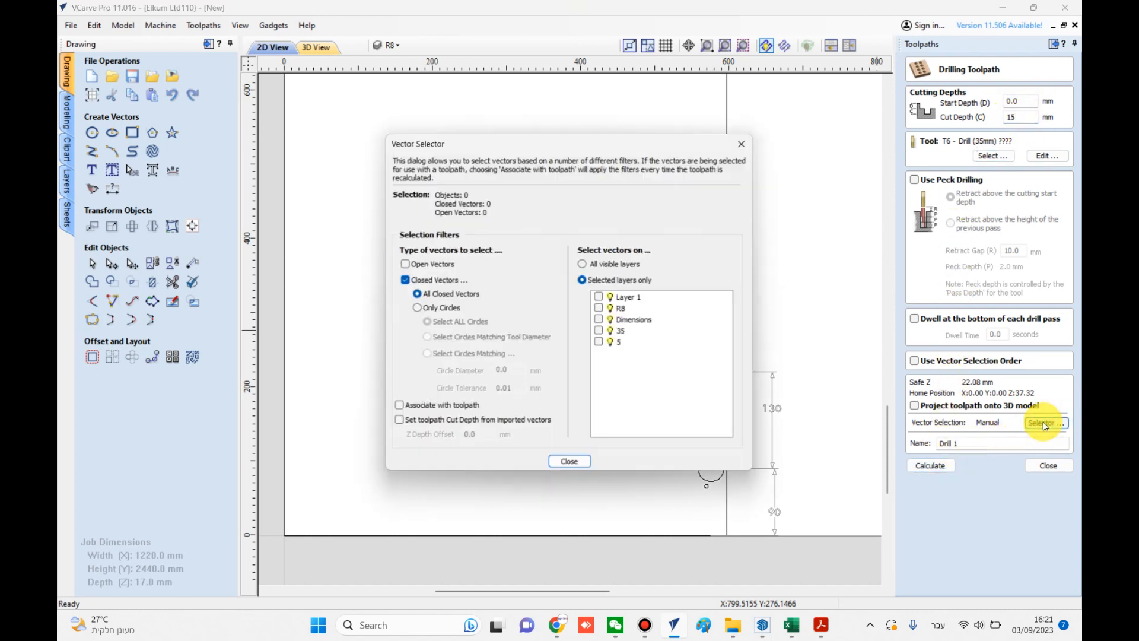
pyautogui.click(604, 331)
pyautogui.click(463, 409)
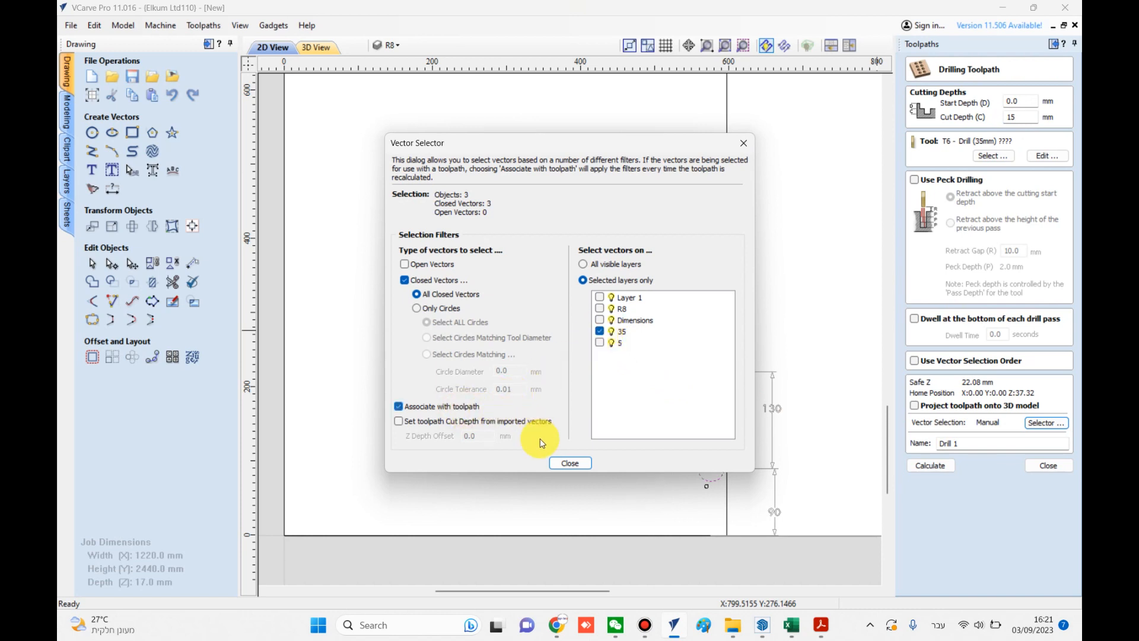
pyautogui.click(566, 463)
pyautogui.click(931, 467)
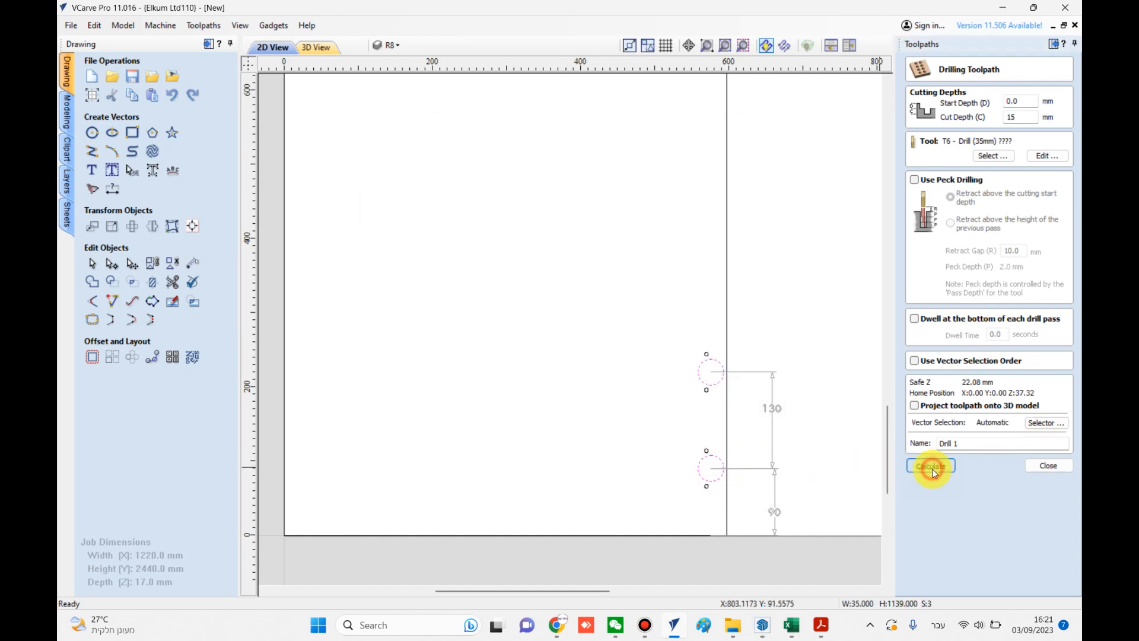
pyautogui.click(1045, 466)
pyautogui.click(964, 243)
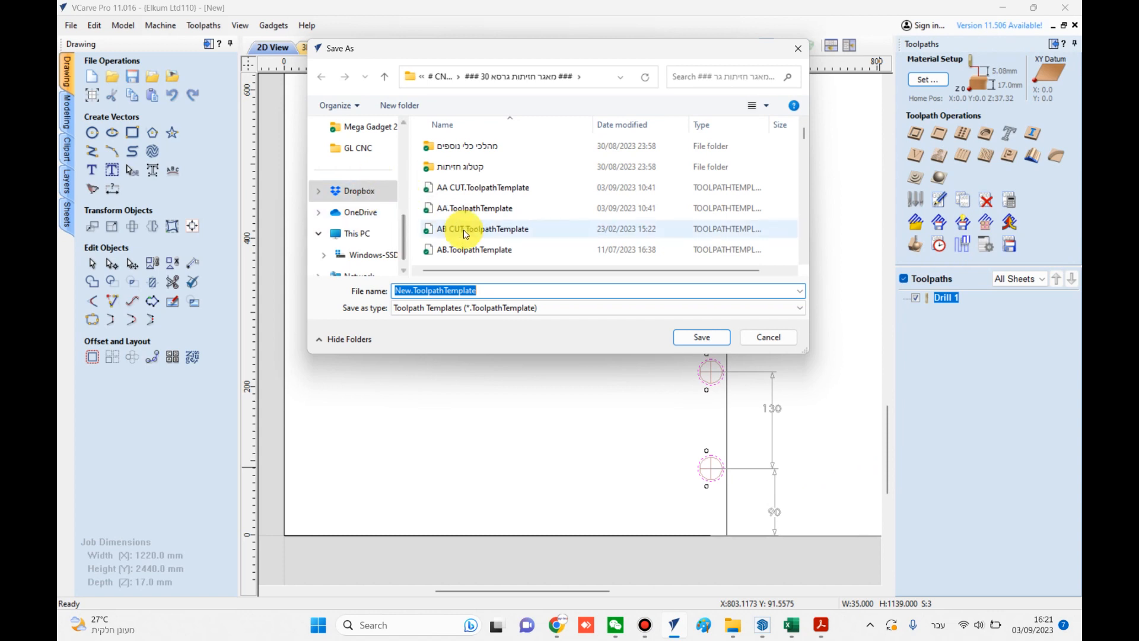
pyautogui.click(766, 337)
pyautogui.scroll(-3, 747, 332)
pyautogui.scroll(-2, 747, 333)
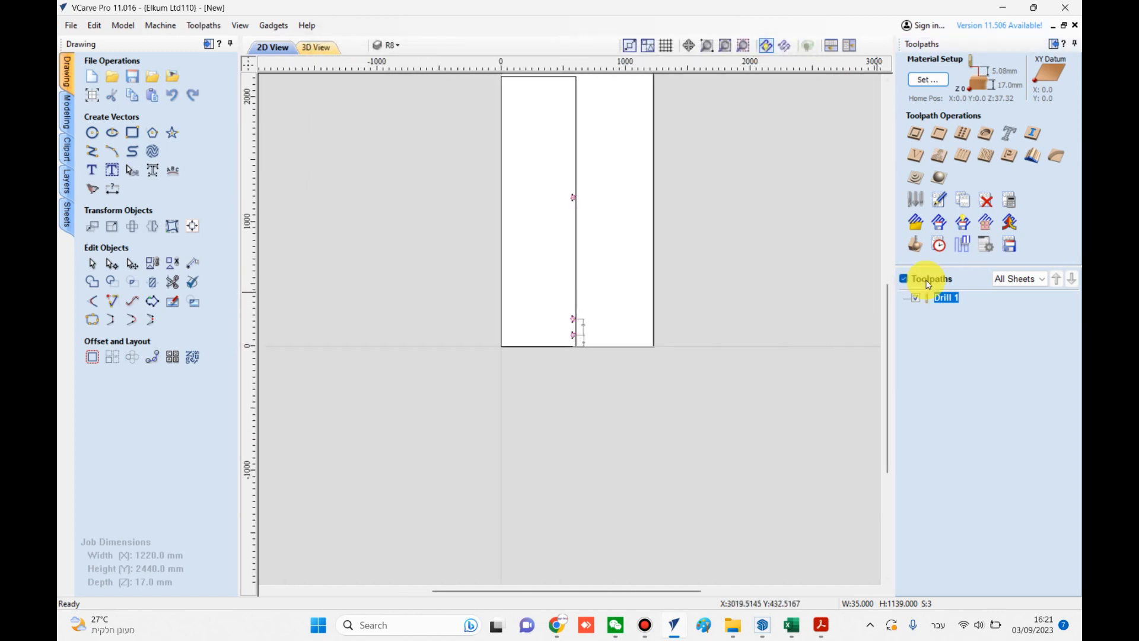
pyautogui.moveTo(841, 328); pyautogui.dragTo(888, 465, button='middle')
pyautogui.scroll(8, 720, 415)
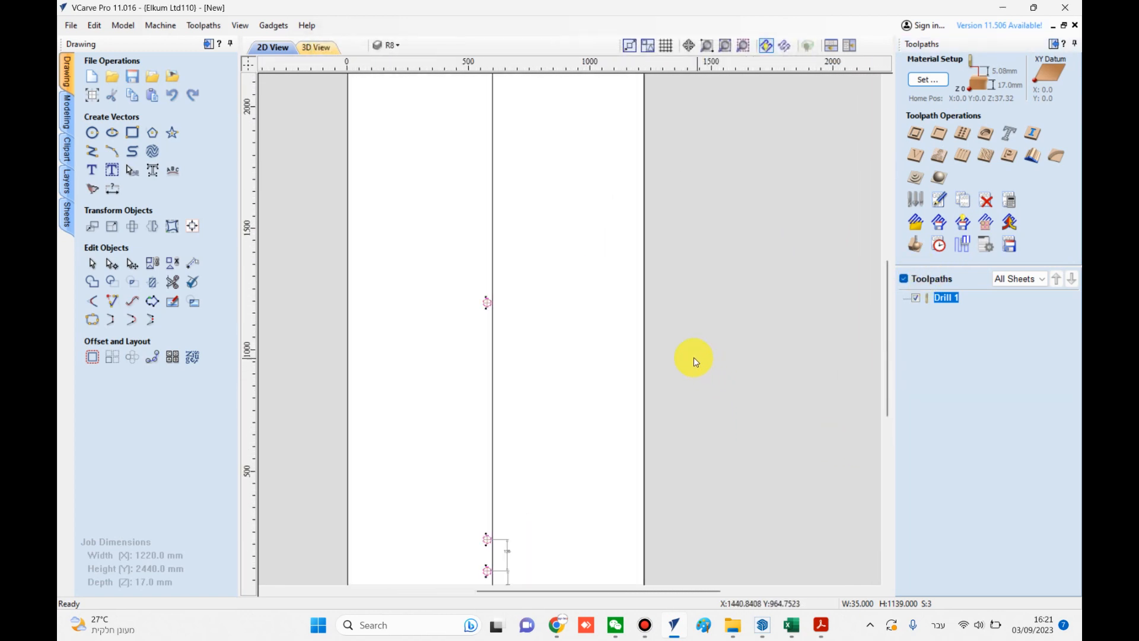